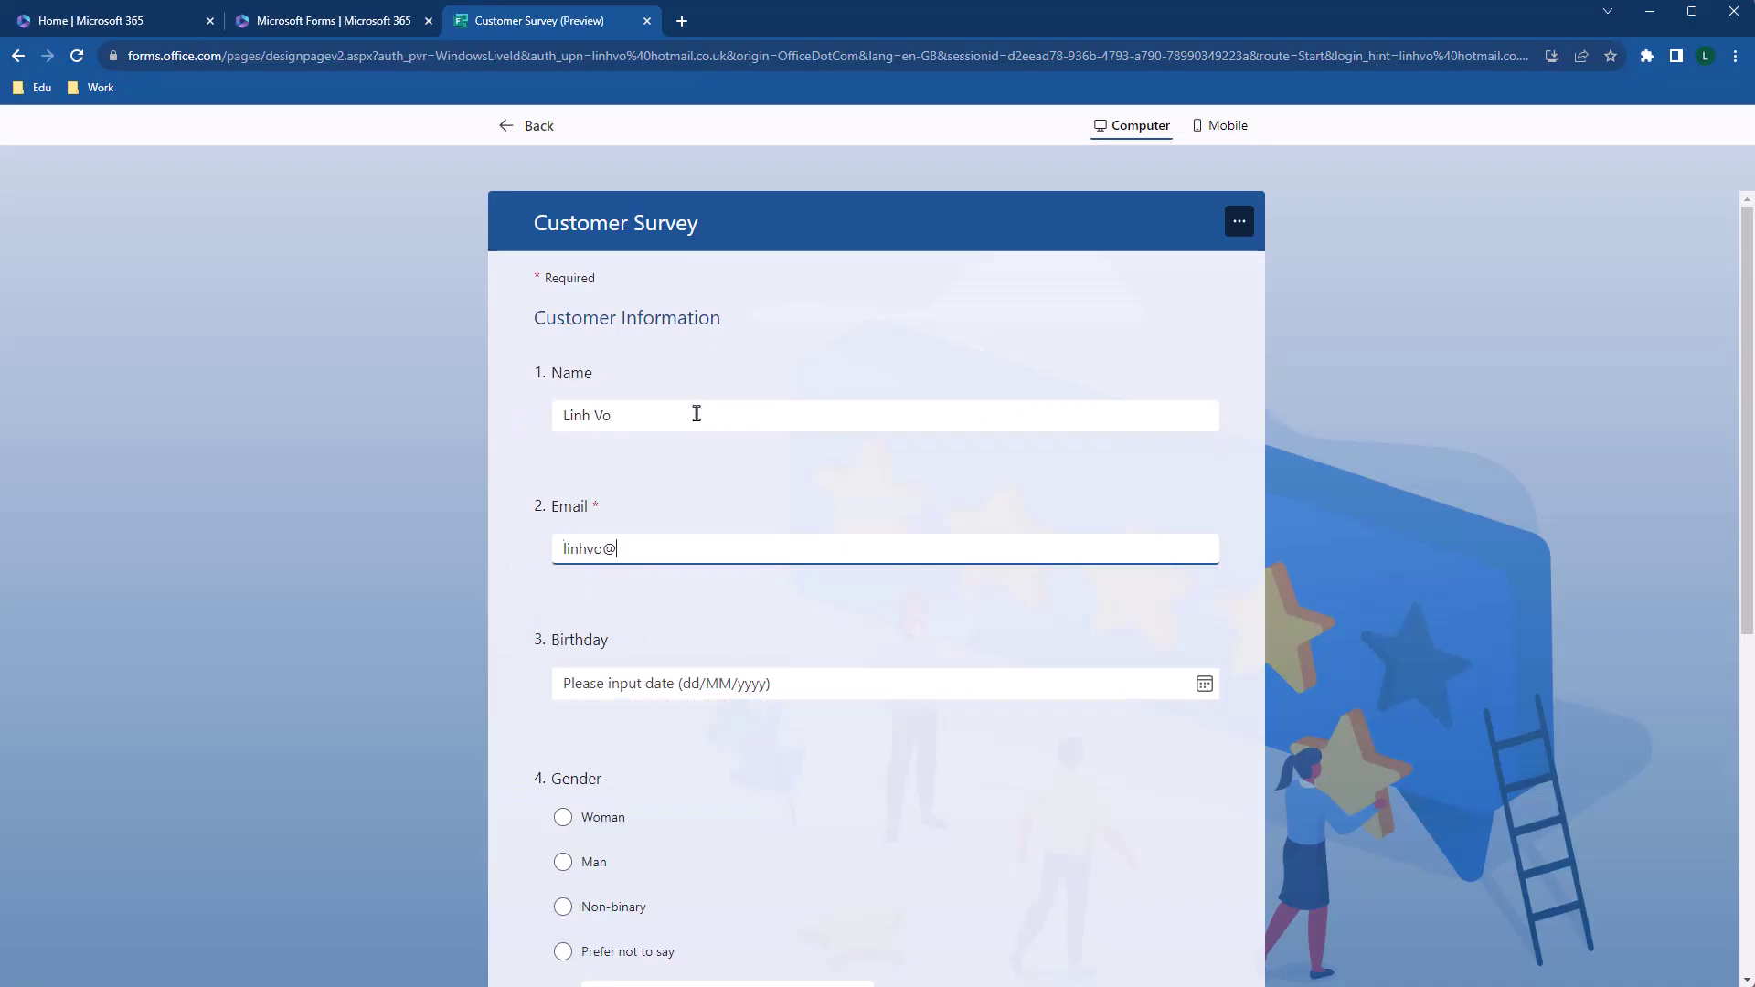
Fill the test respondent's email, birthday and gender, ticking Search Engine and Social Media as sources
type("gmail.com")
left_click(1269, 720)
scroll(585, 555, "down", 2)
left_click(496, 753)
scroll(656, 796, "down", 5)
left_click(563, 655)
left_click(563, 700)
On the next page, score the recommendation 10 and rate the shop five stars
left_click(578, 877)
left_click(1187, 403)
left_click(694, 564)
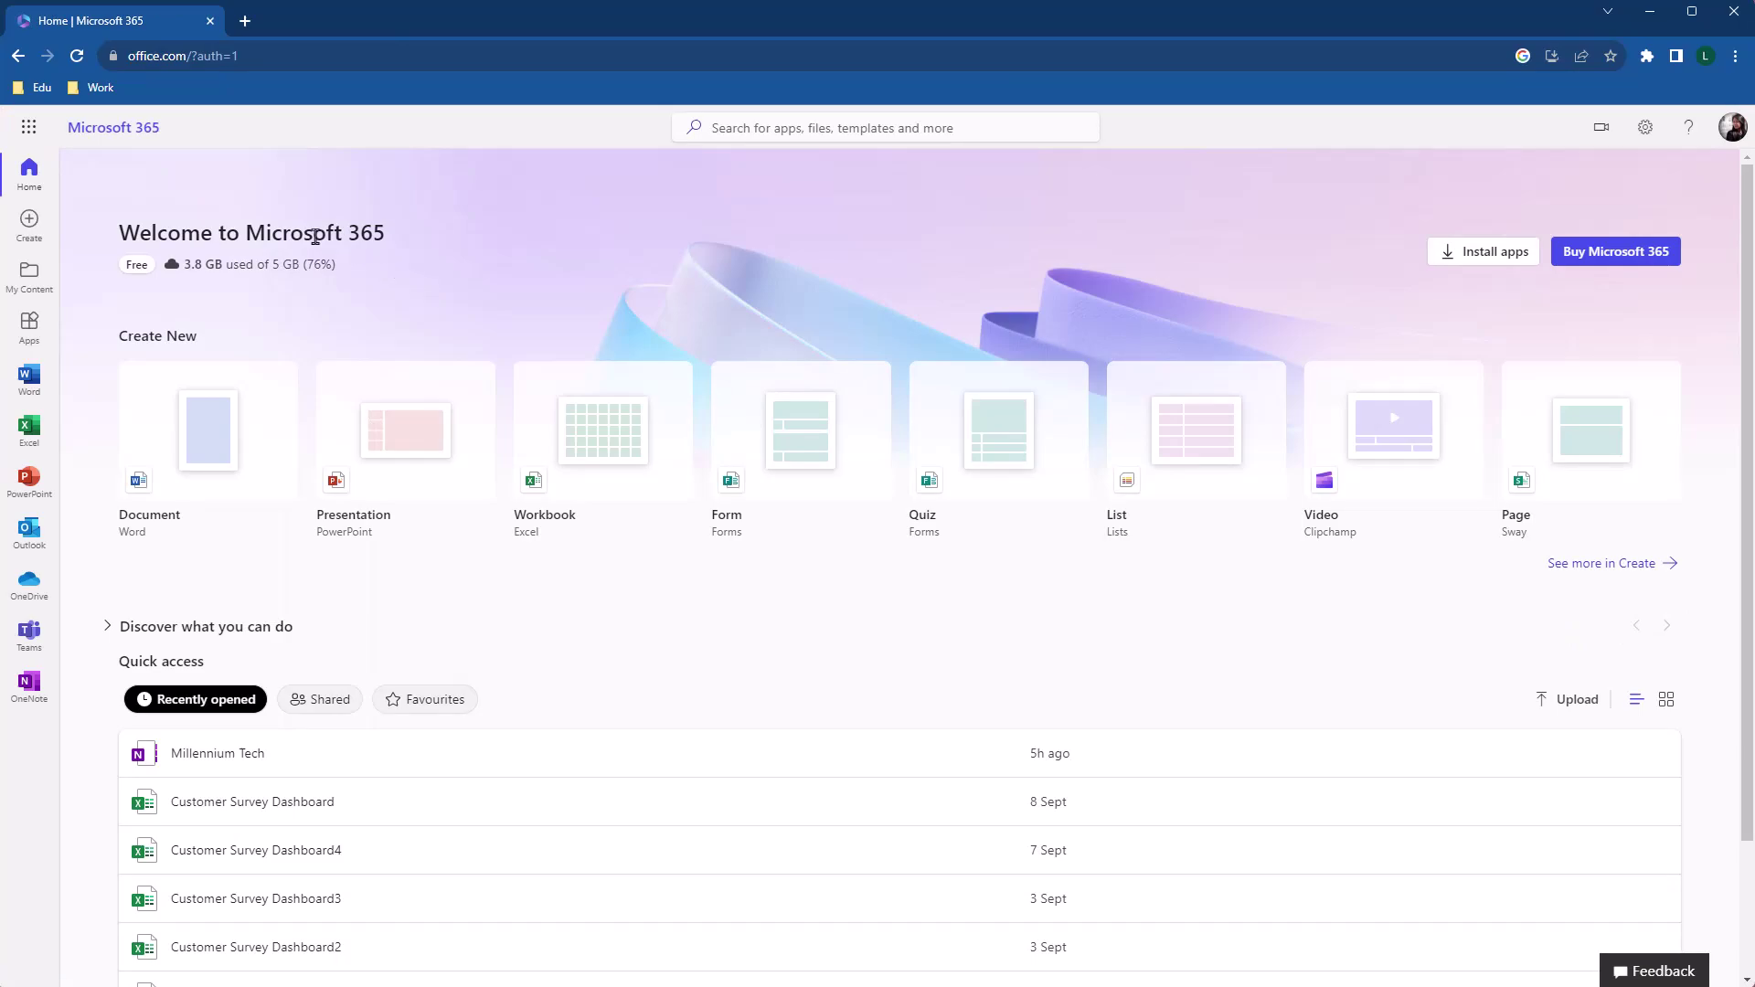
Search the Microsoft 365 All apps list for 'Forms'
left_click(48, 142)
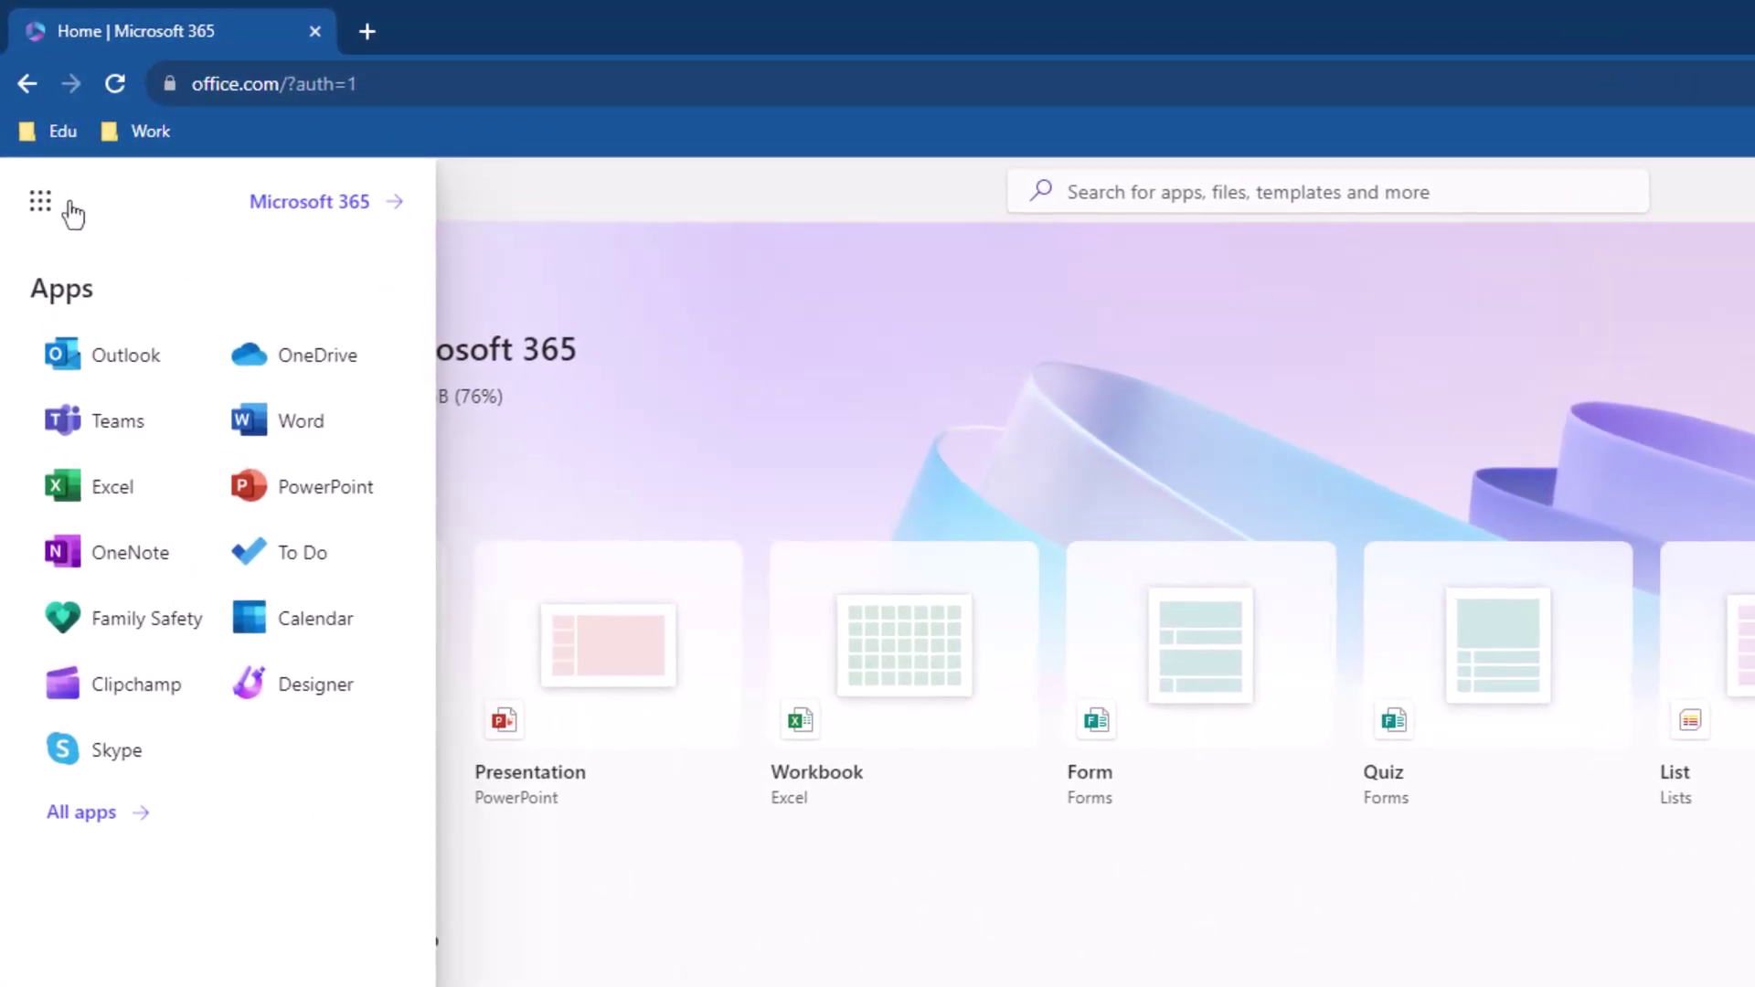
left_click(142, 824)
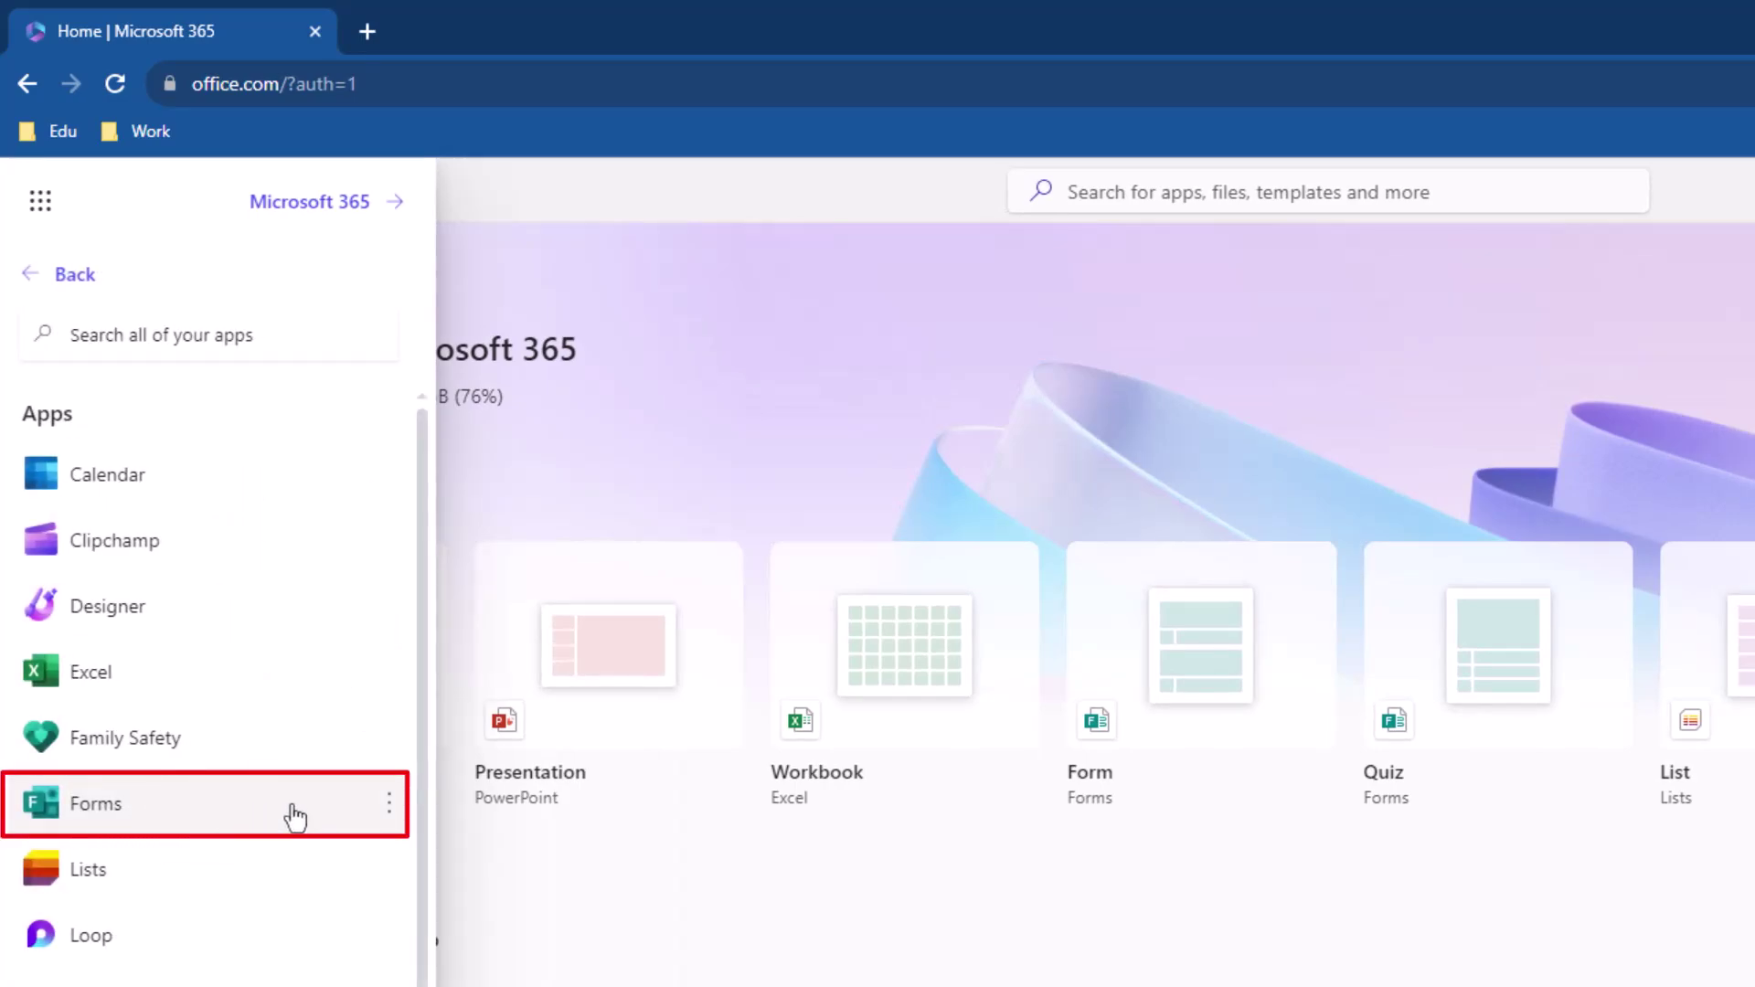
left_click(1297, 190)
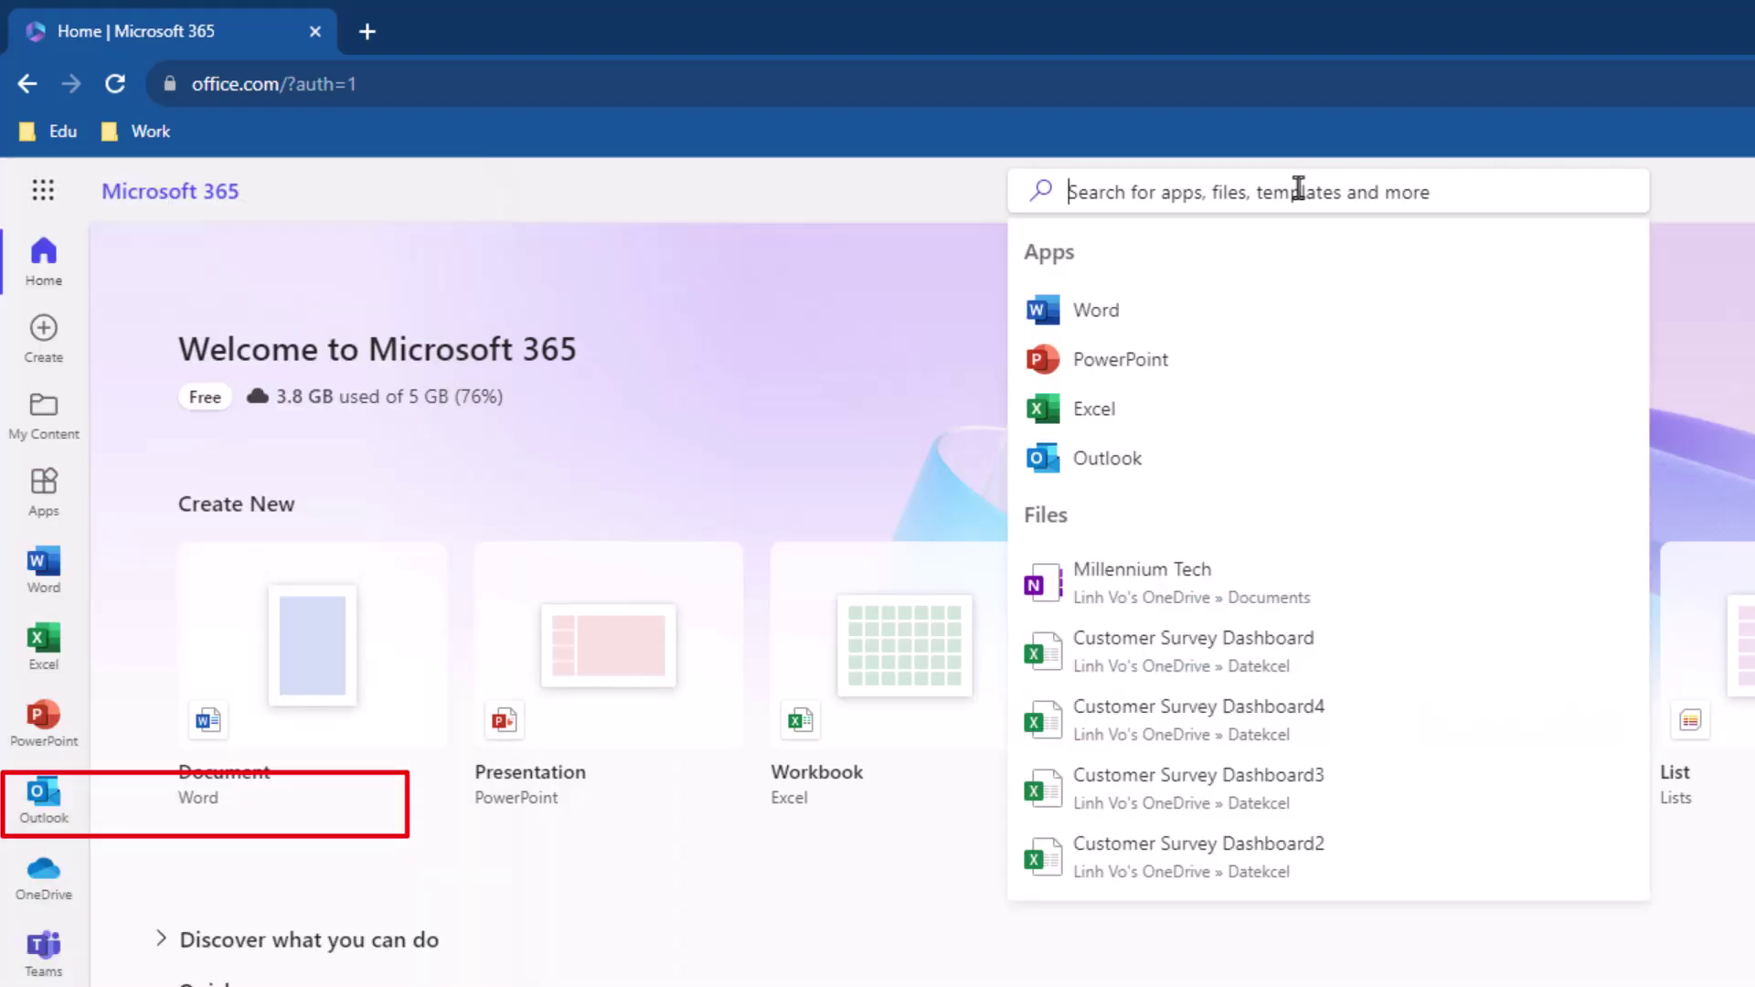
type("For")
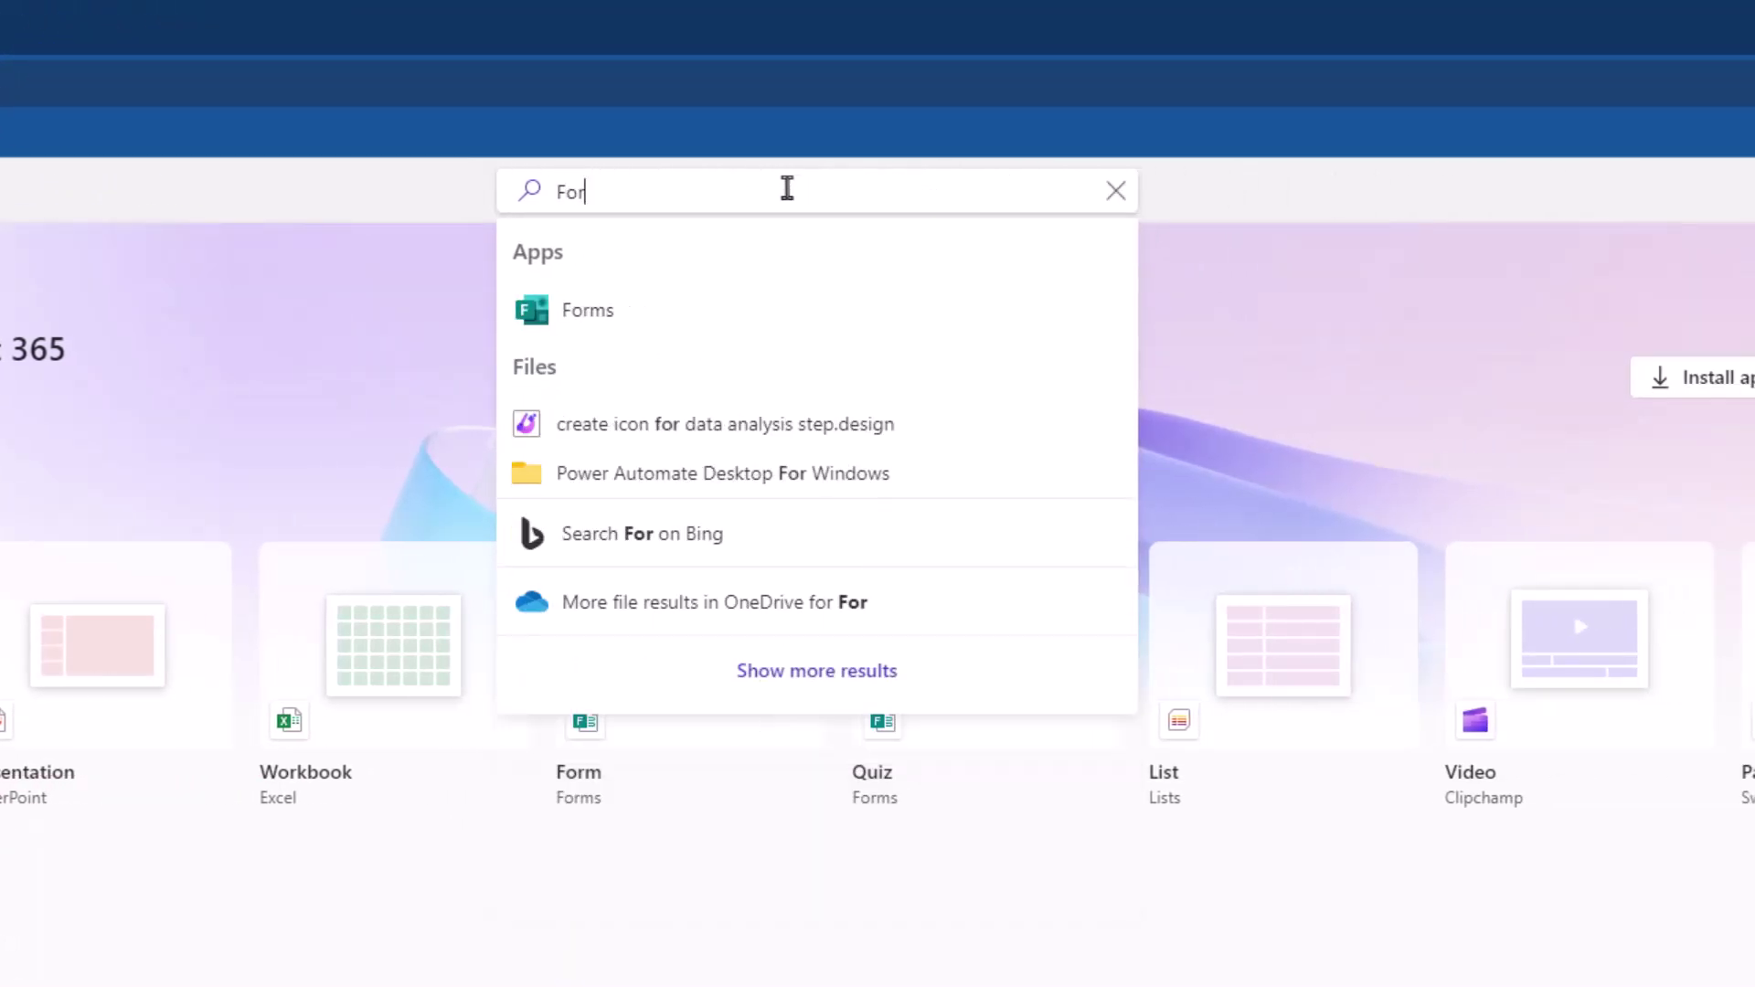
type("ms")
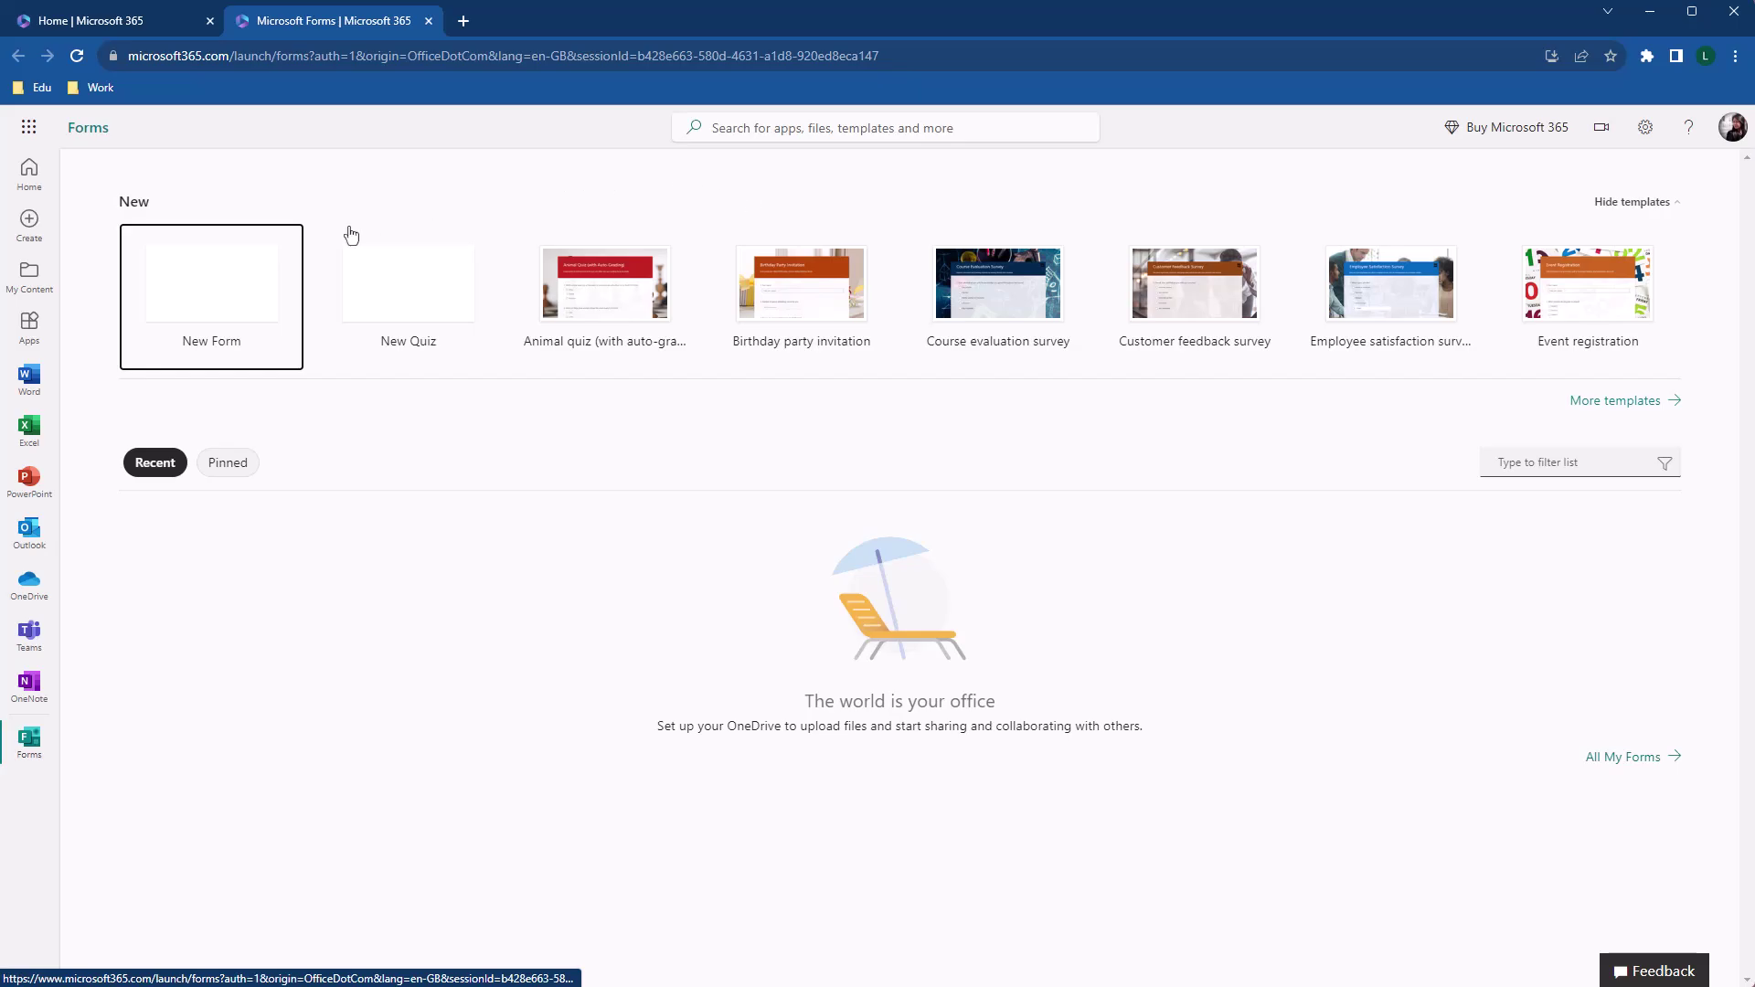
Create a blank form and name it 'Customer Survey'
left_click(256, 291)
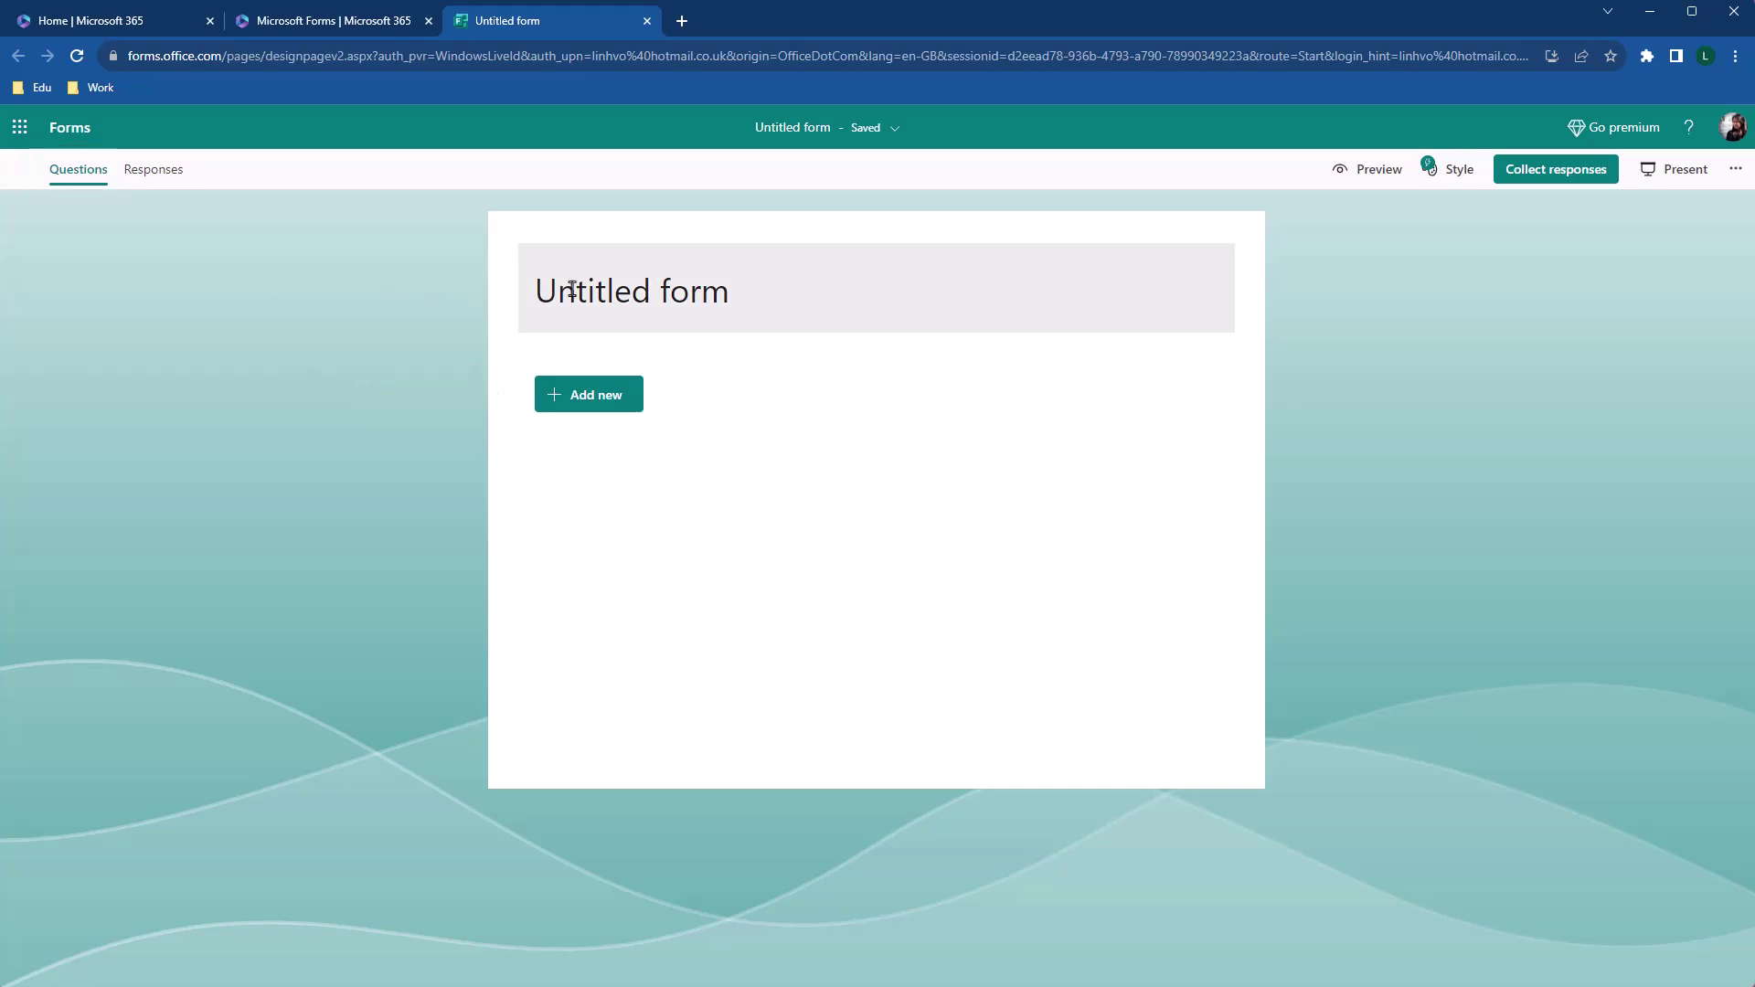
left_click(634, 291)
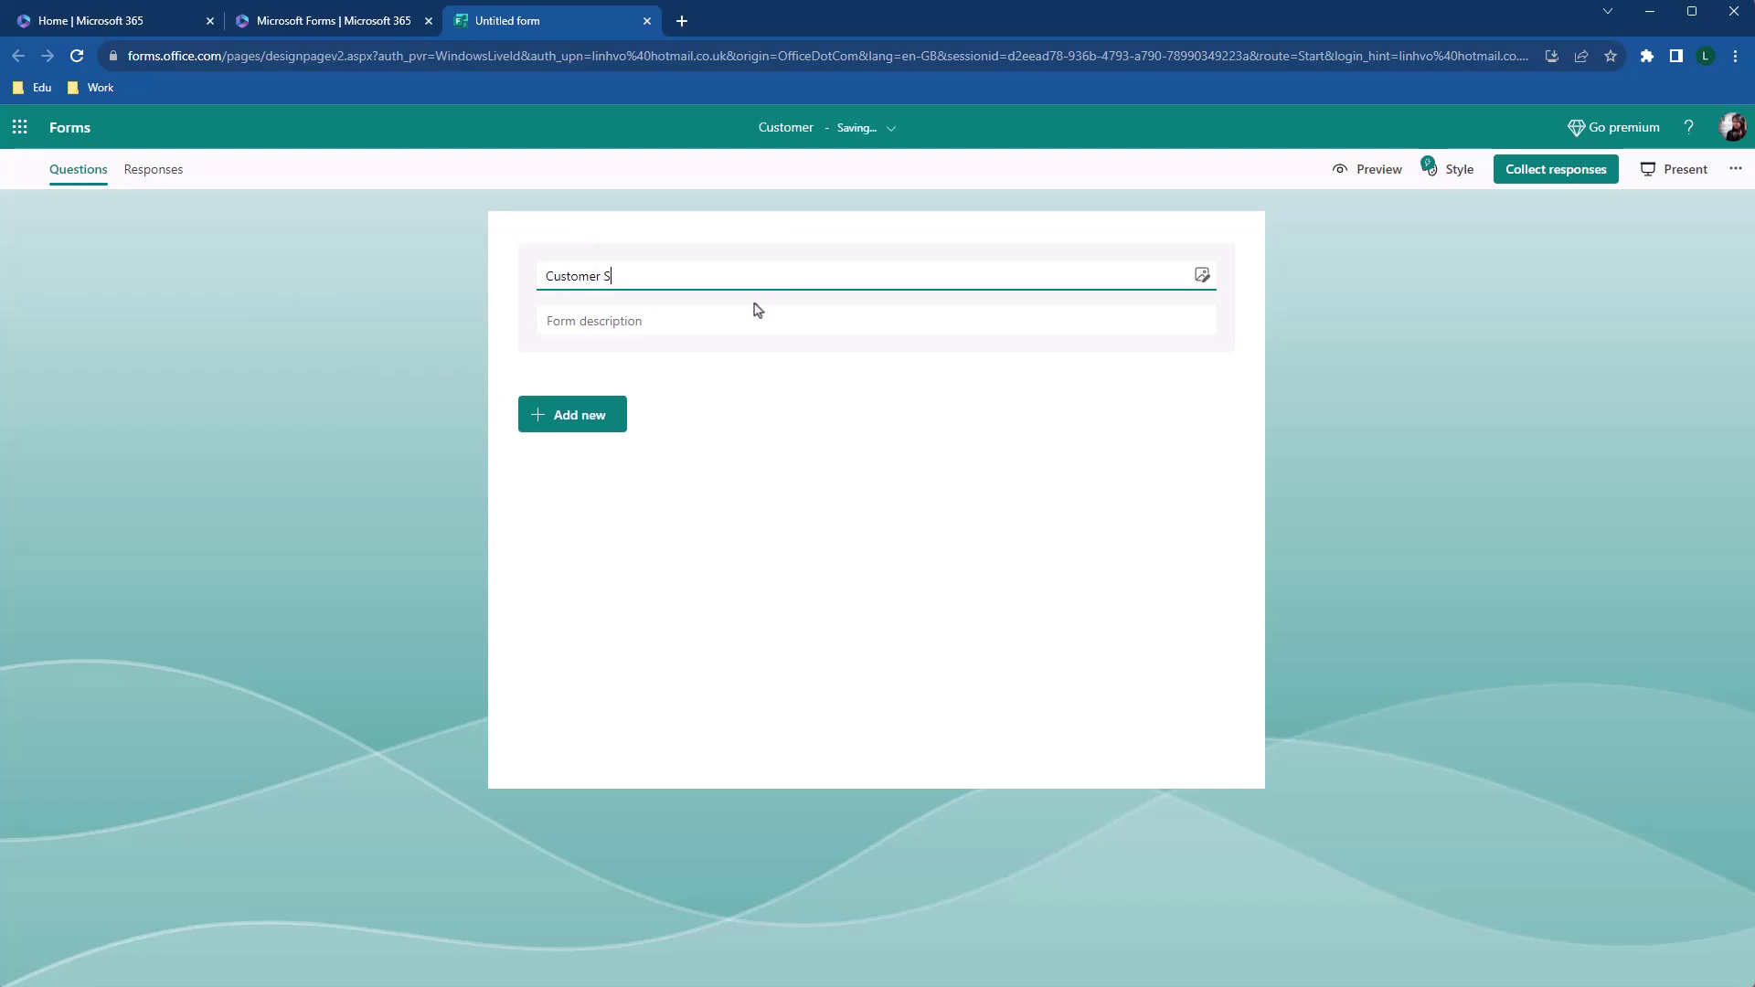
type("Customer Survey")
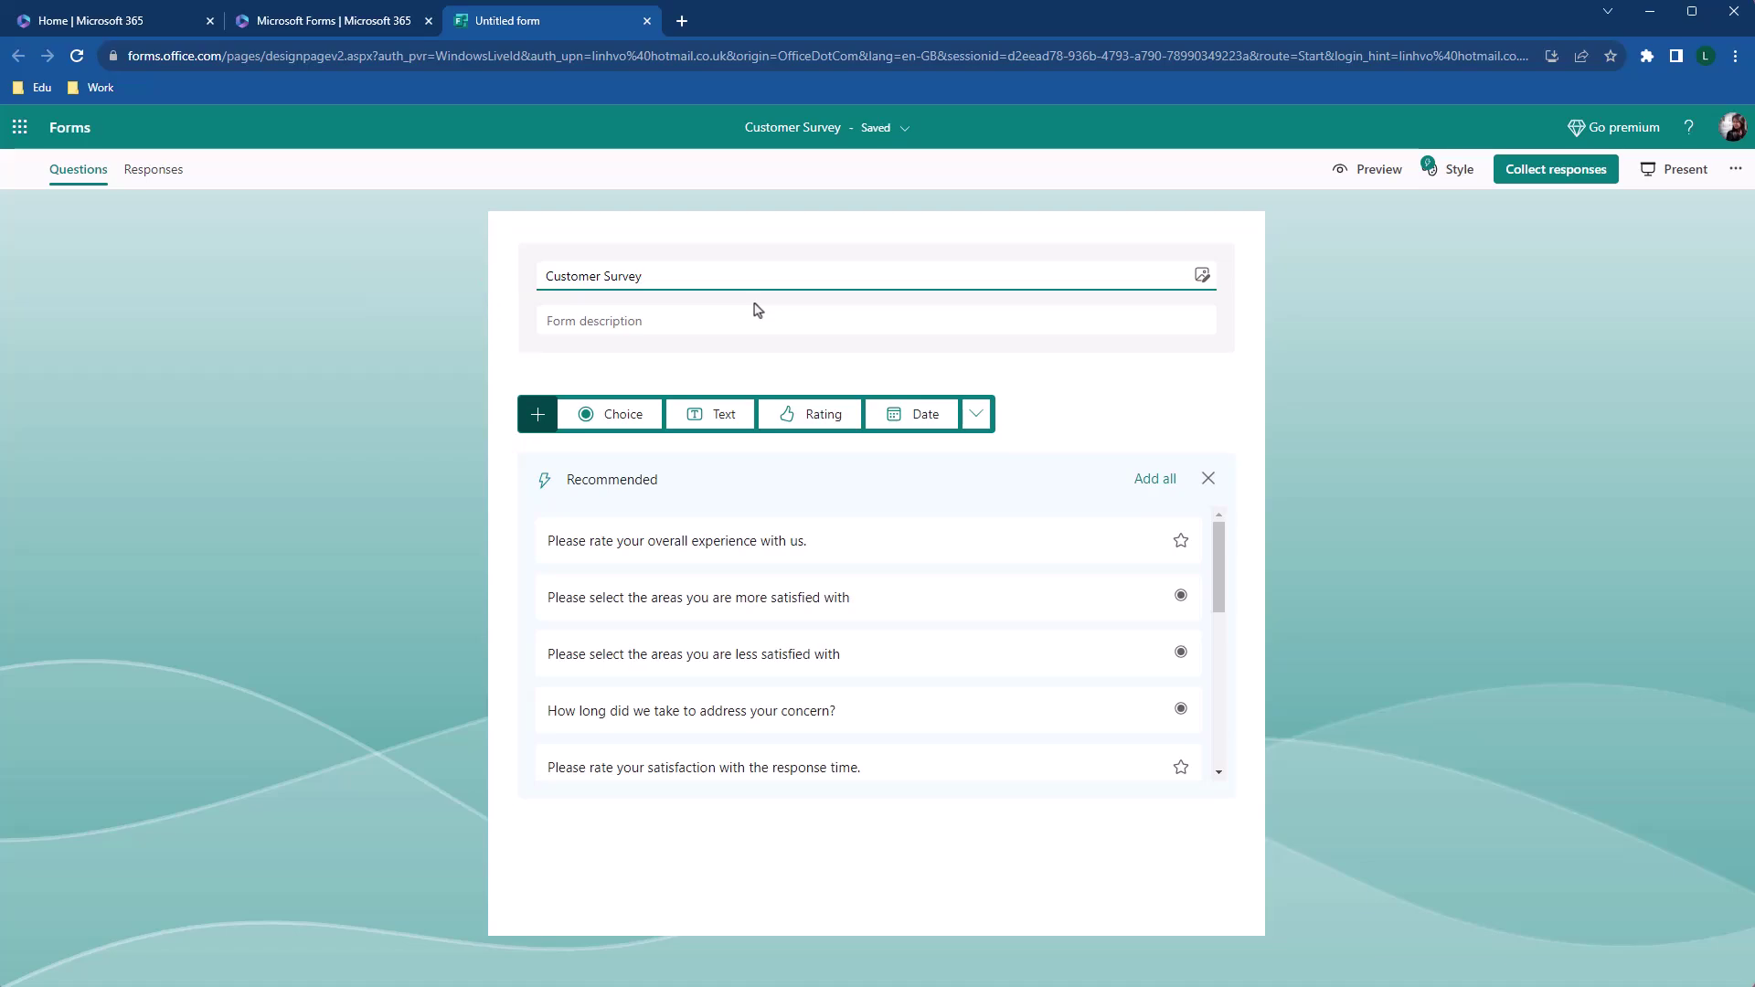
Close the Recommended suggestions panel and view the extra question types
left_click(1205, 489)
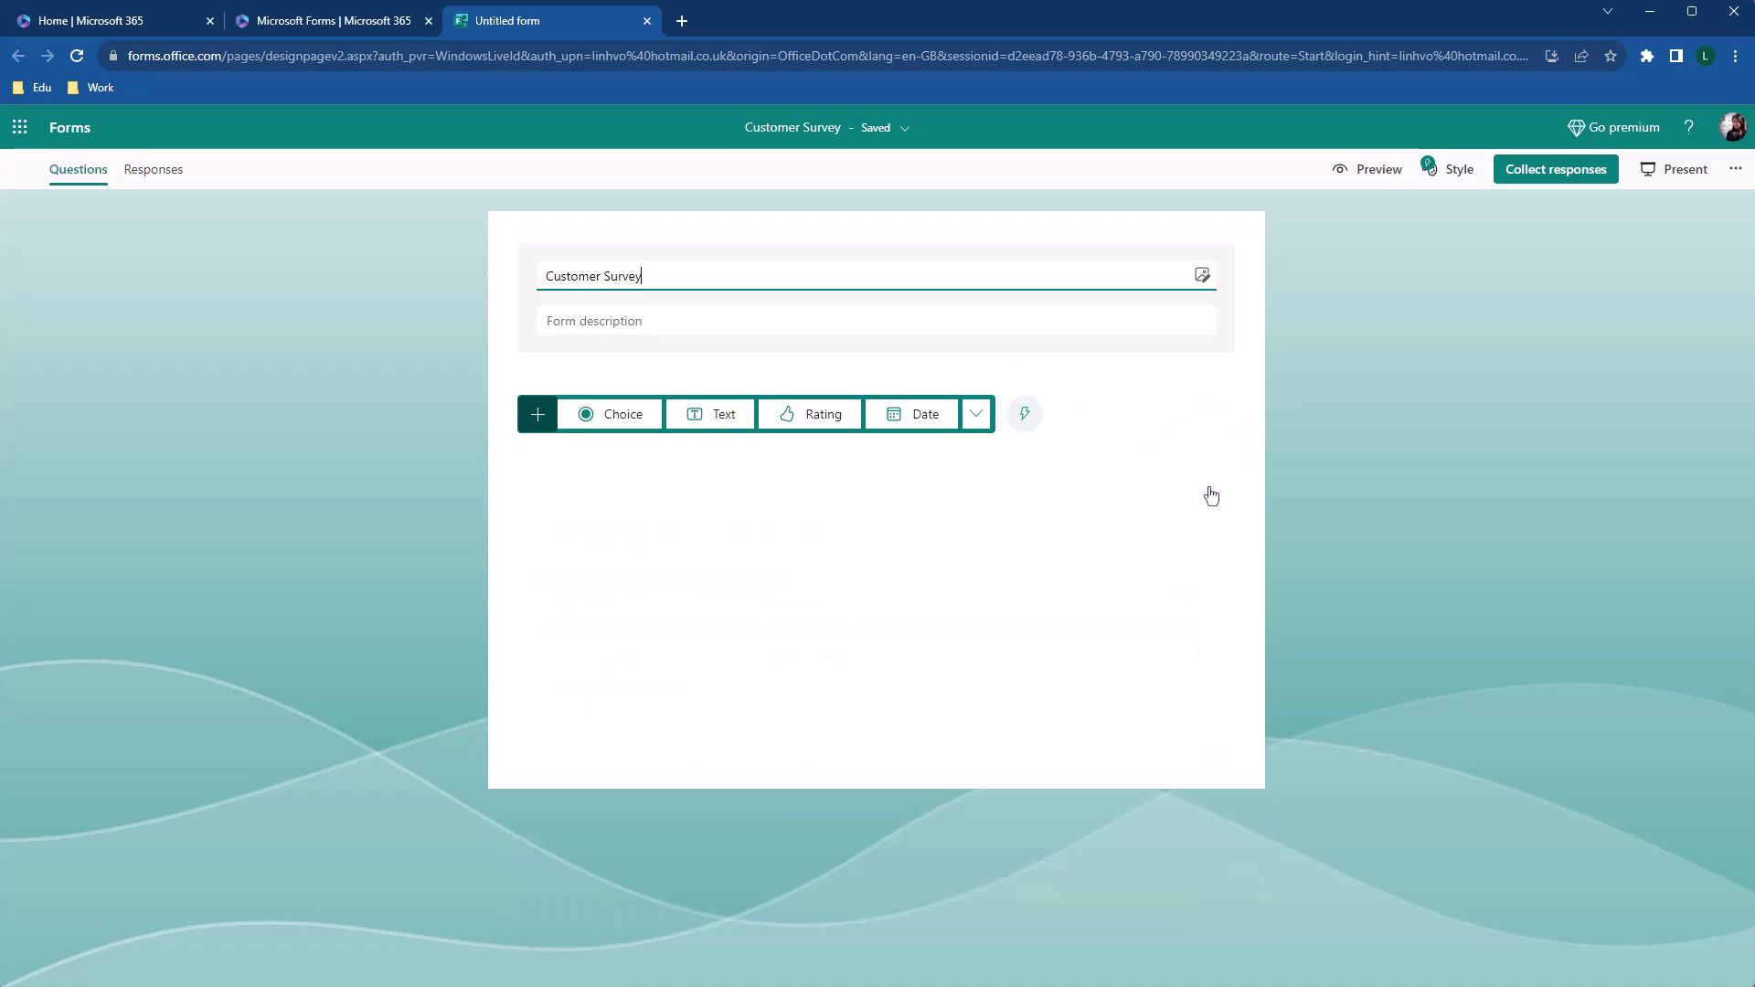
left_click(977, 416)
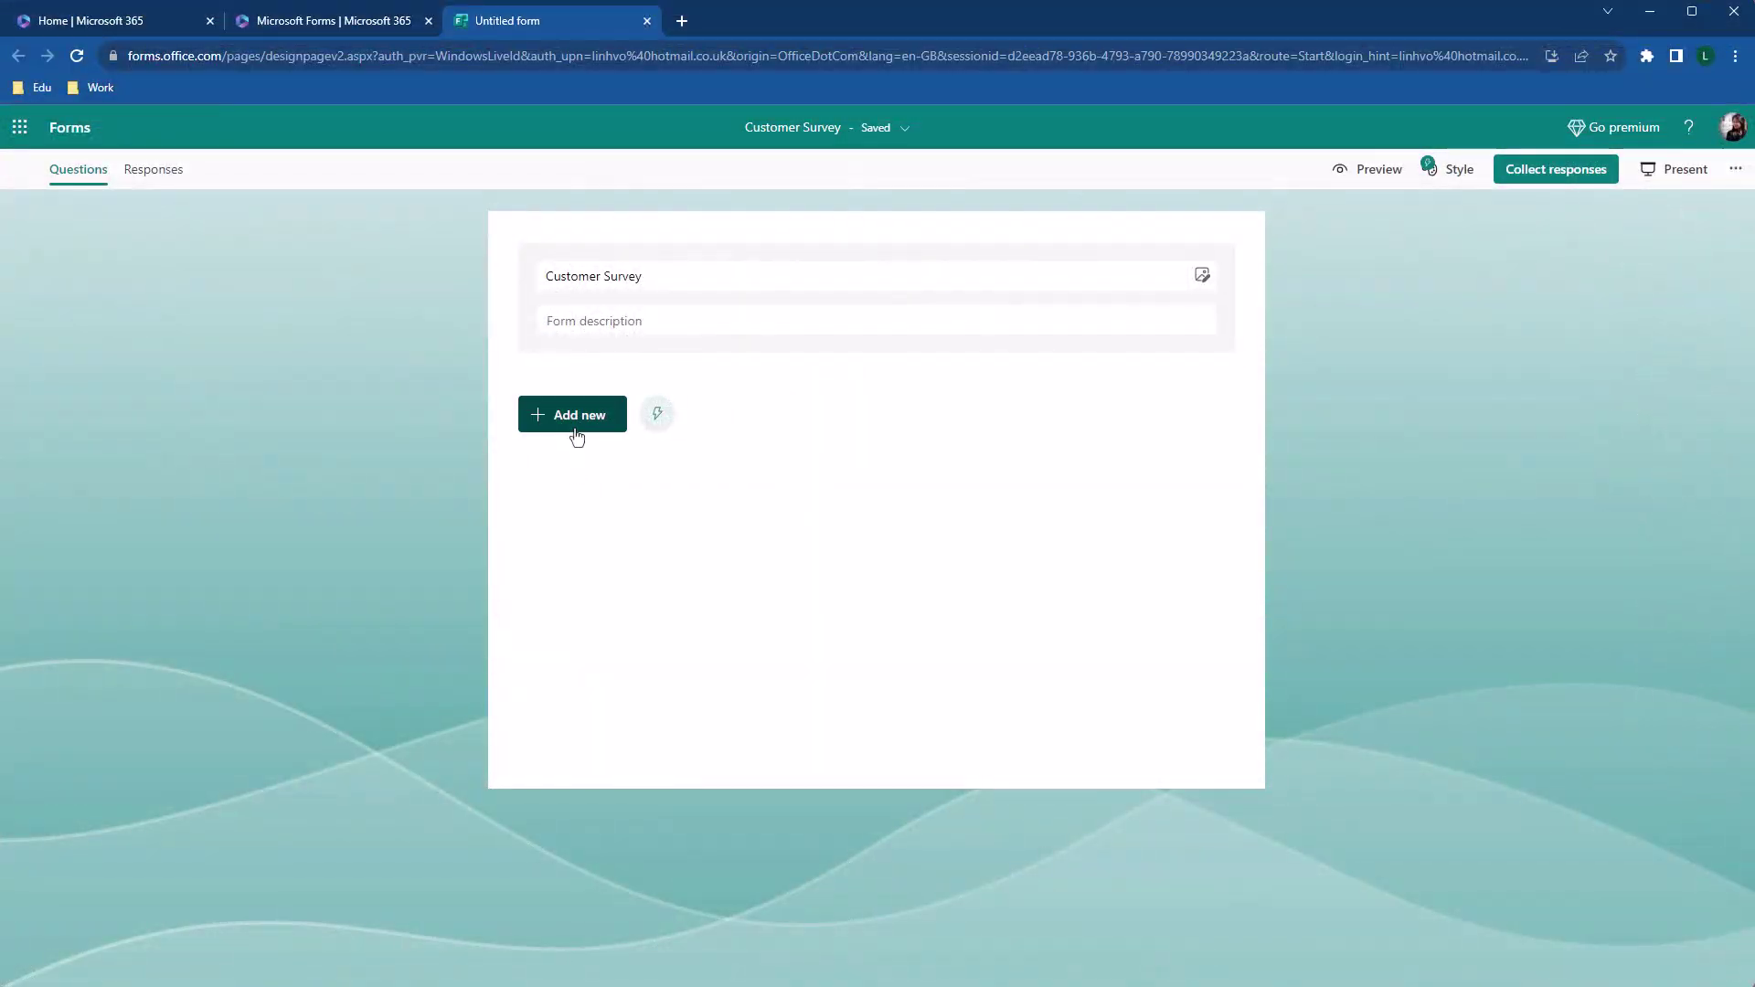
Add text questions 'Name' and 'Email', making Email required
left_click(576, 426)
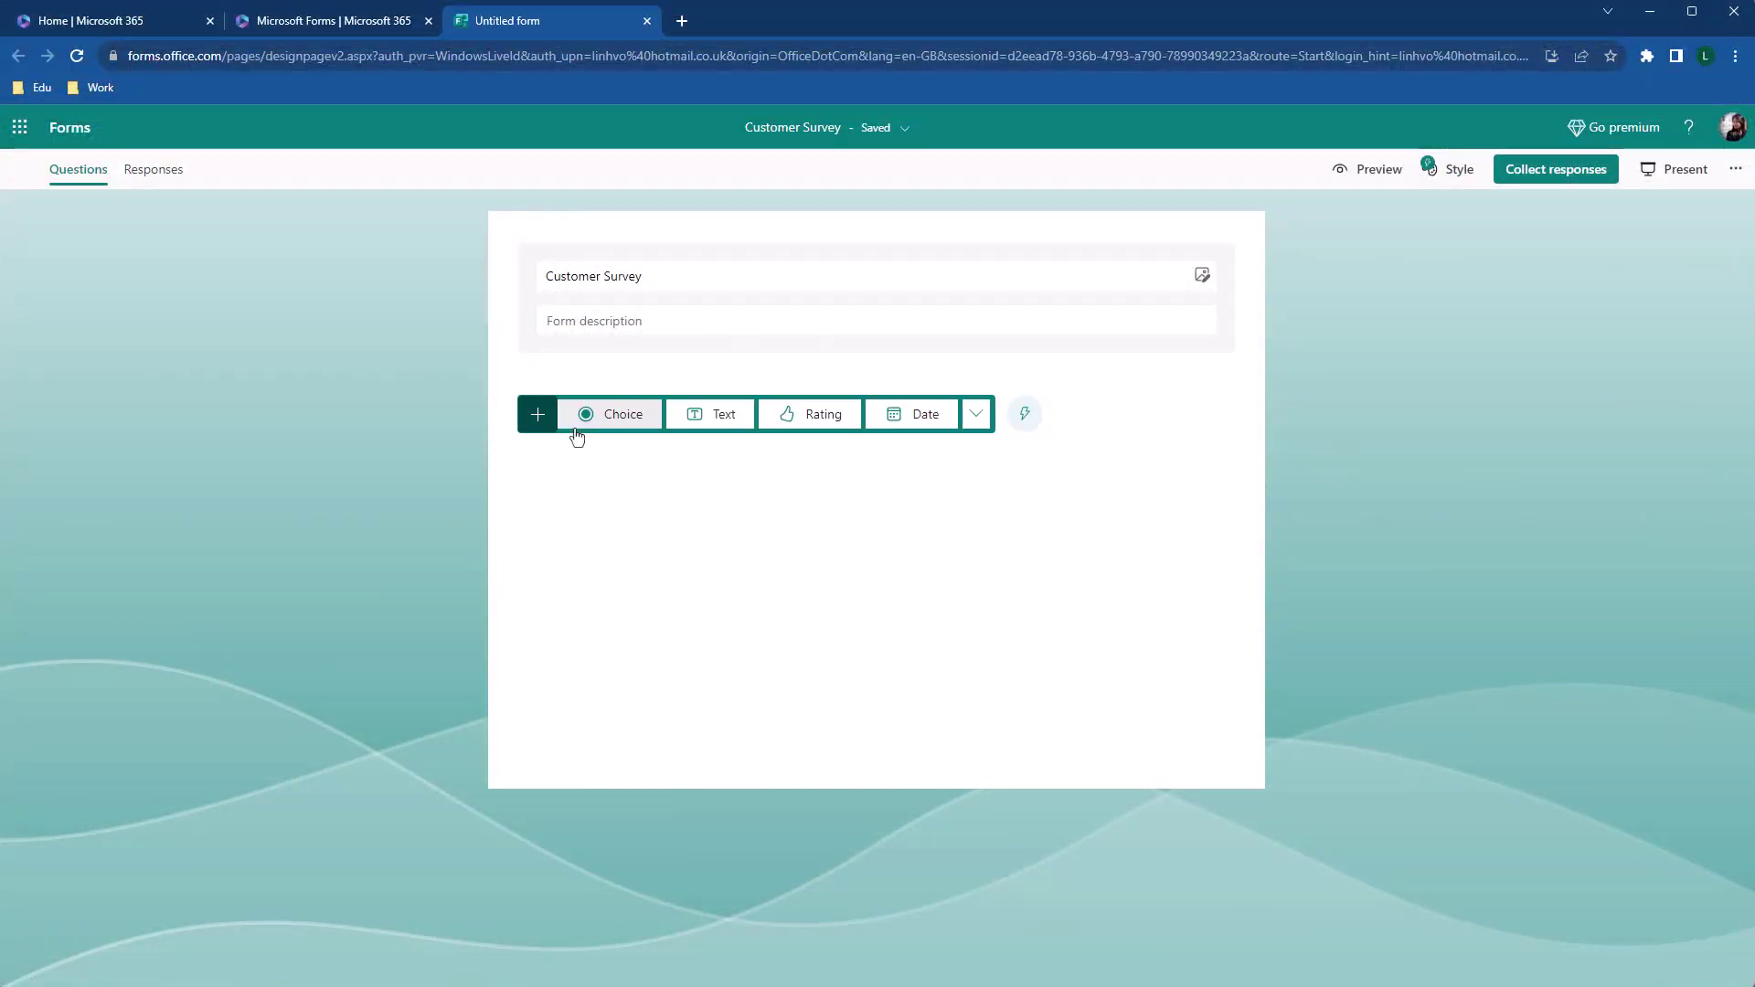
left_click(722, 414)
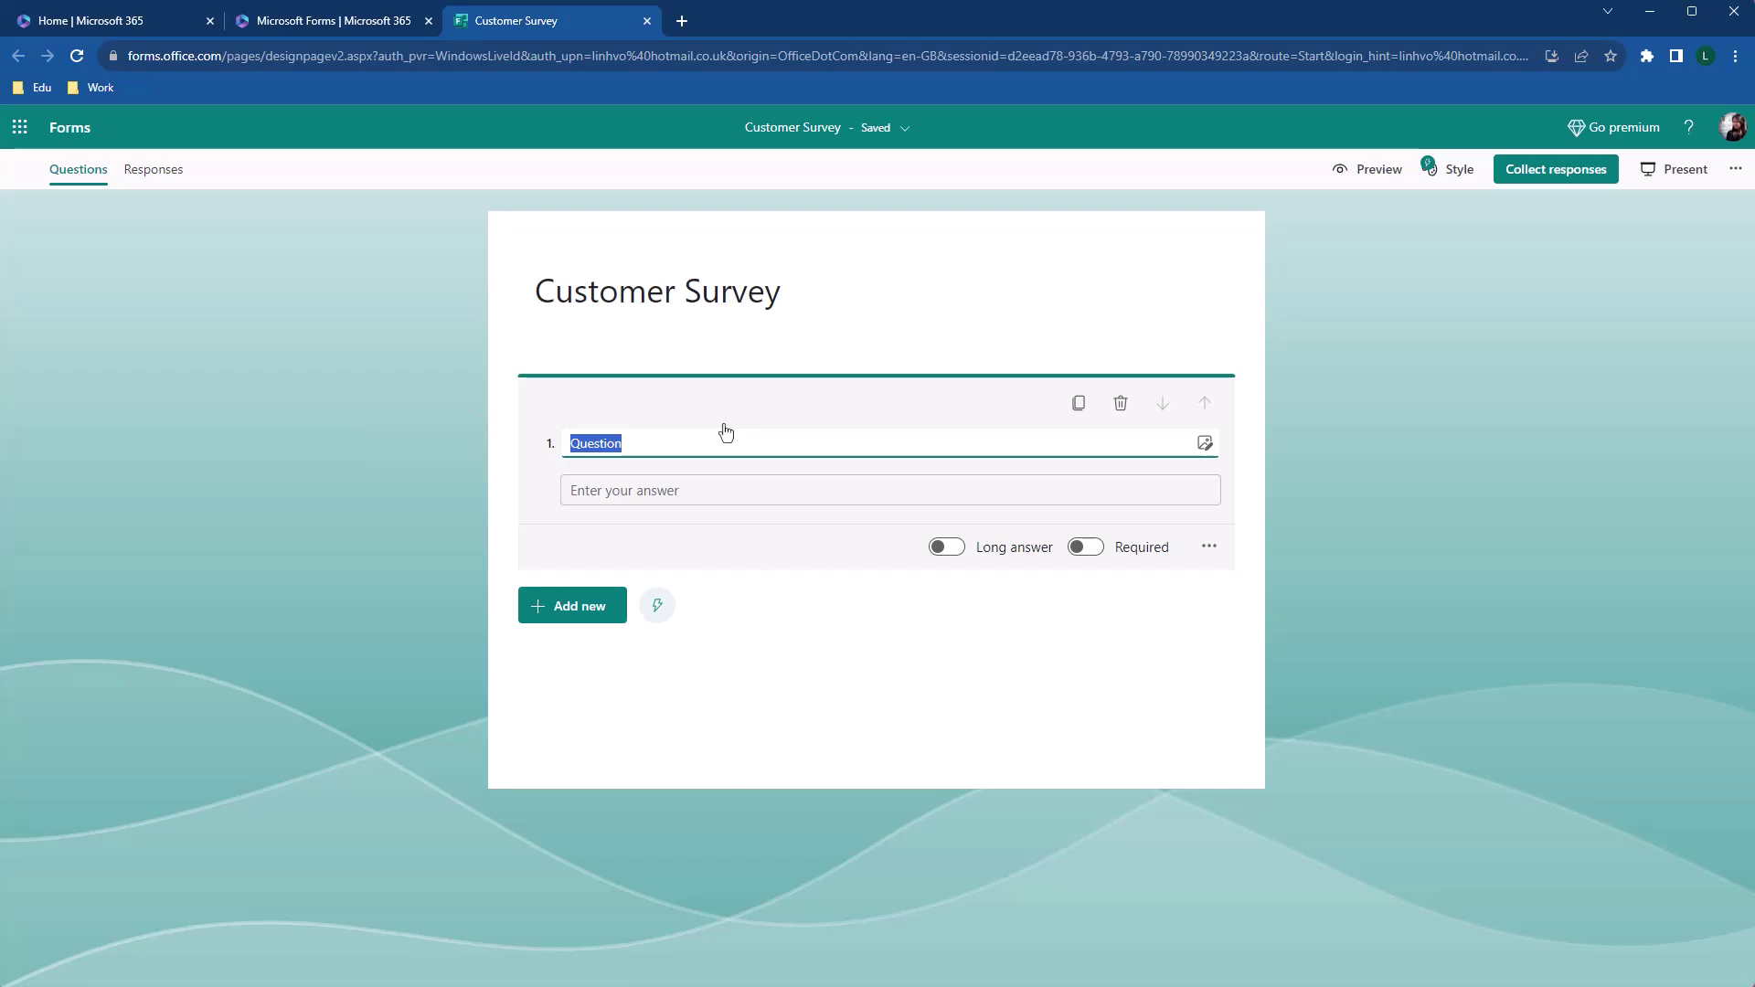
type("Name")
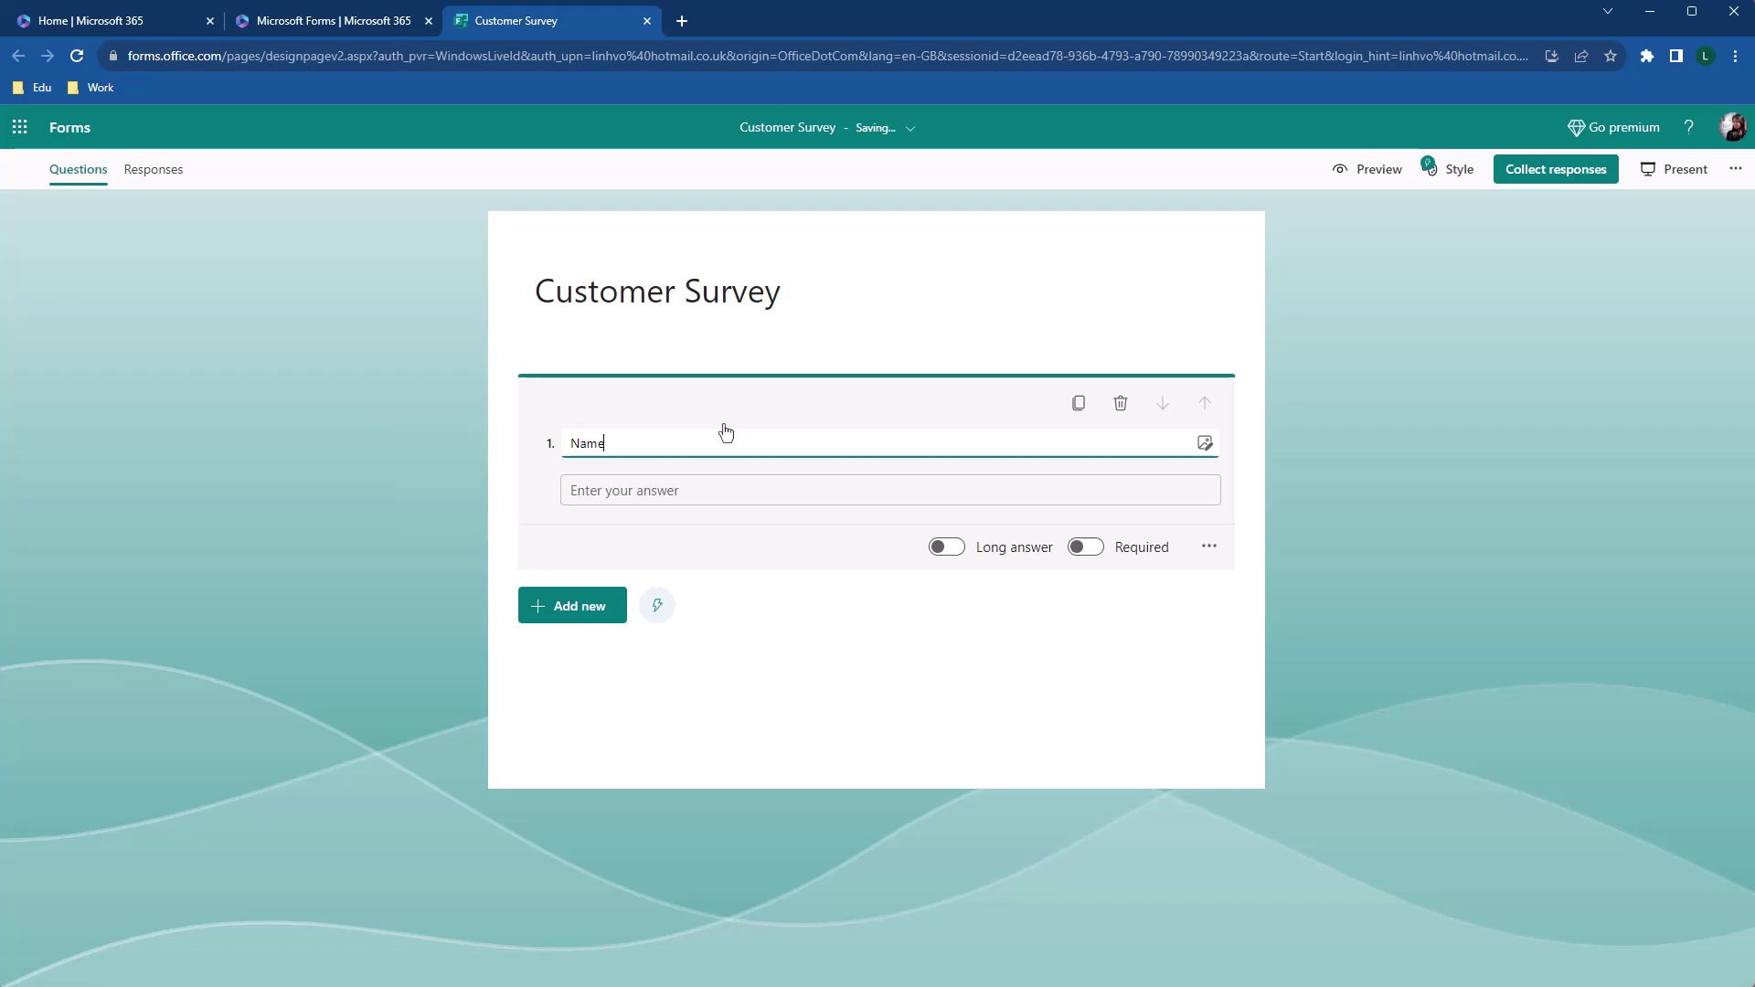
left_click(596, 619)
left_click(717, 615)
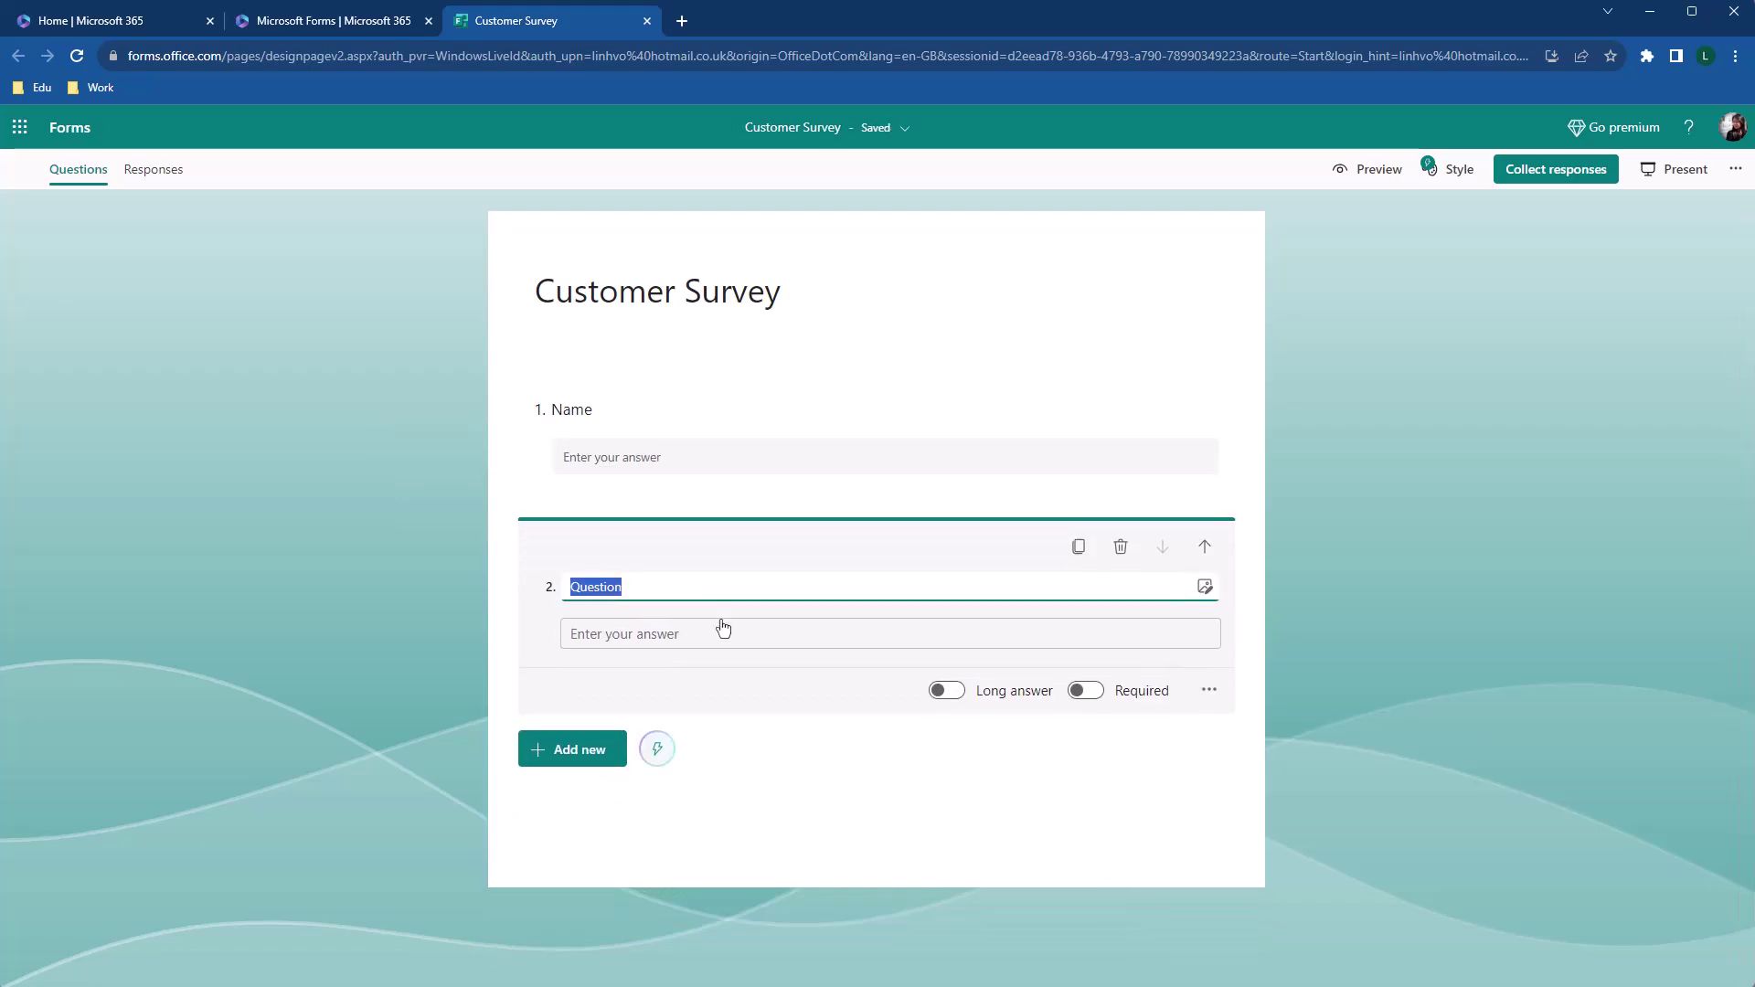
type("Email")
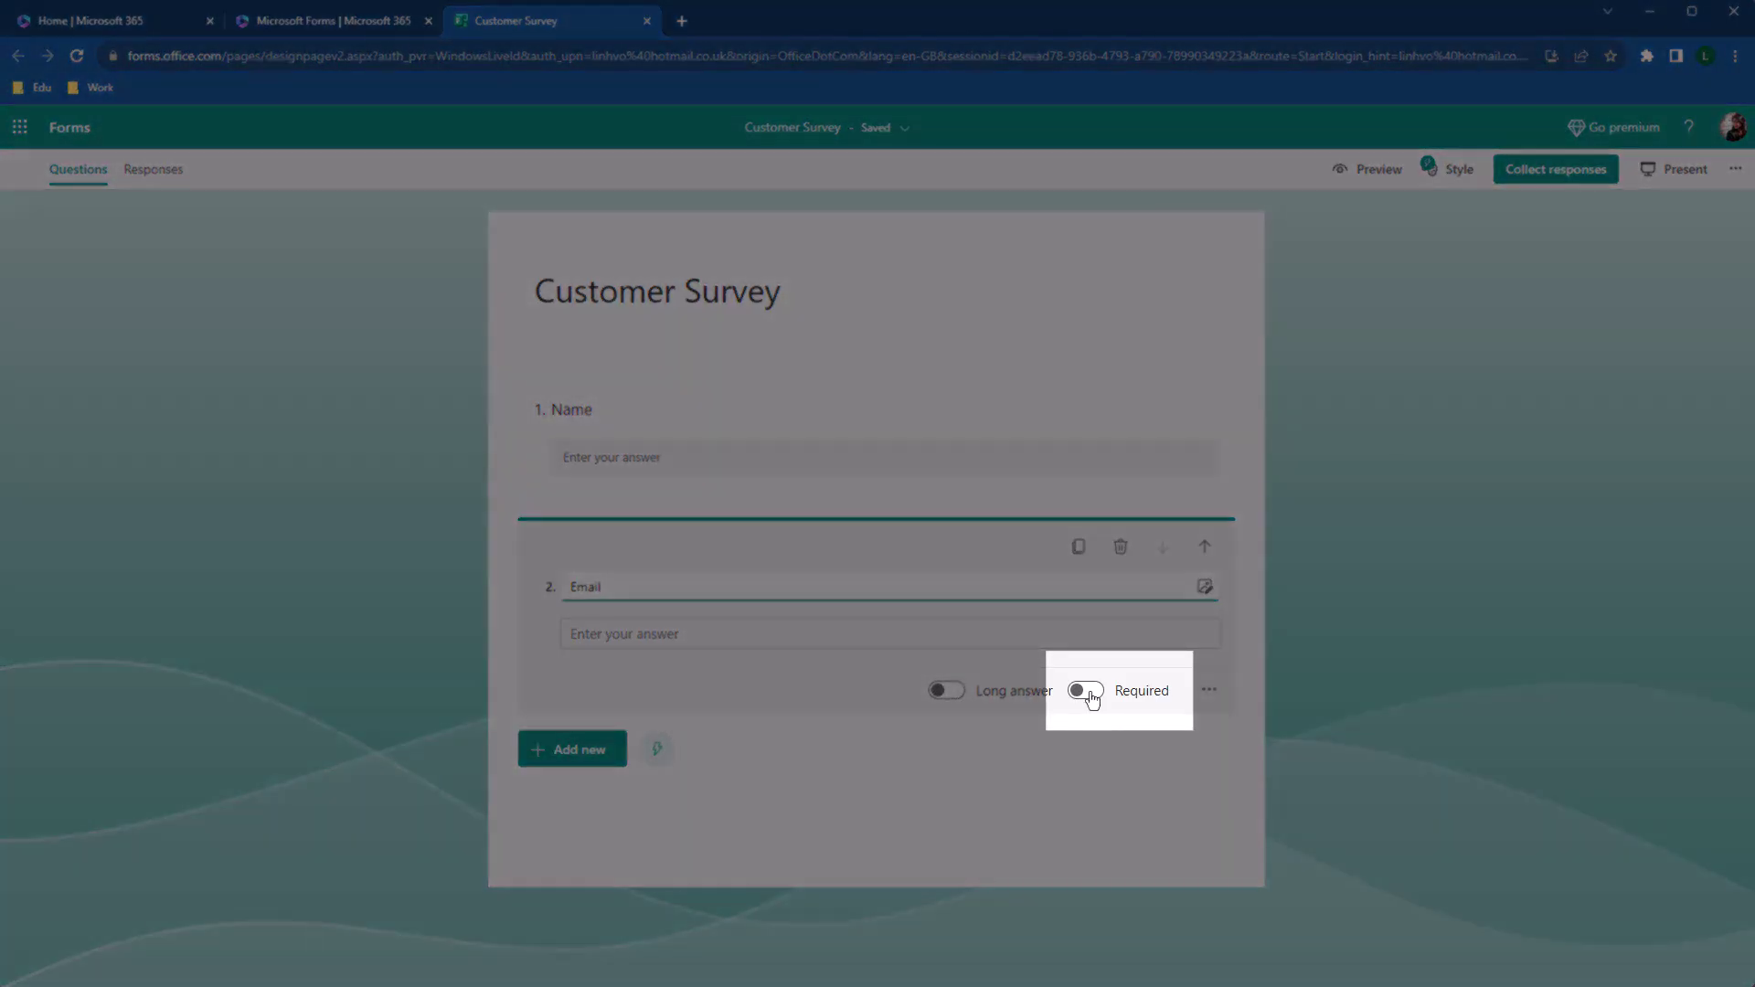
left_click(1090, 695)
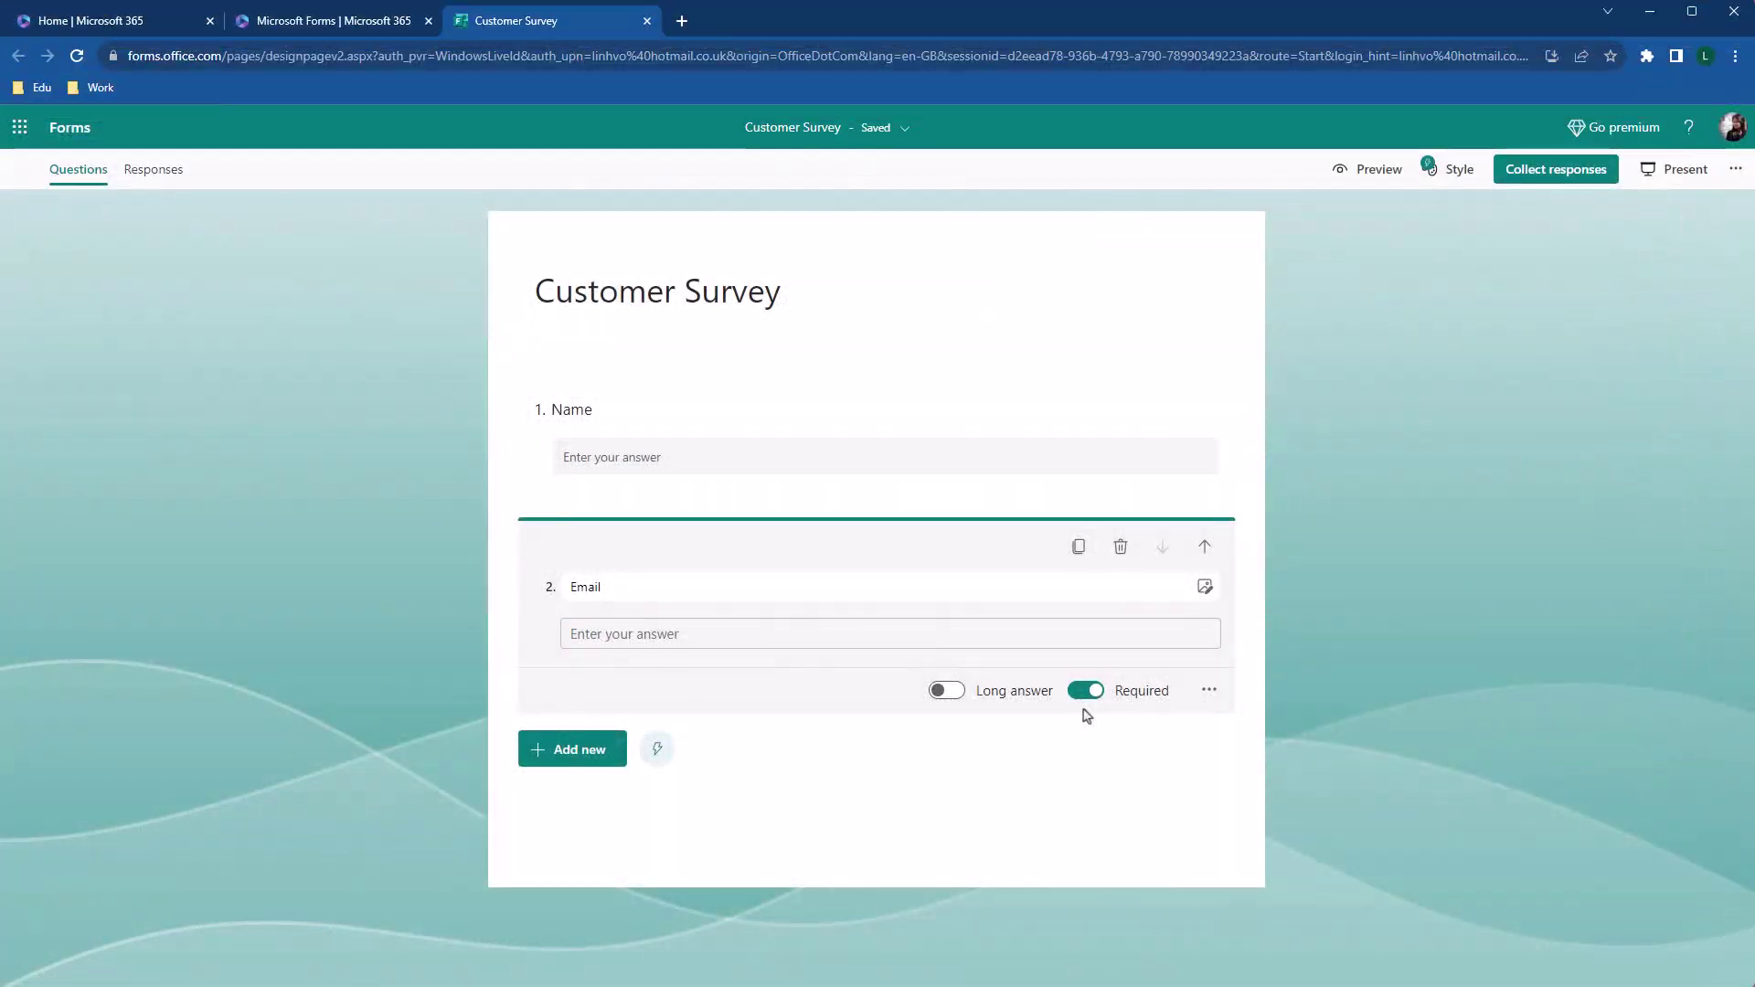
Add a 'Birthday' date question as question 3 and try its date picker
left_click(584, 760)
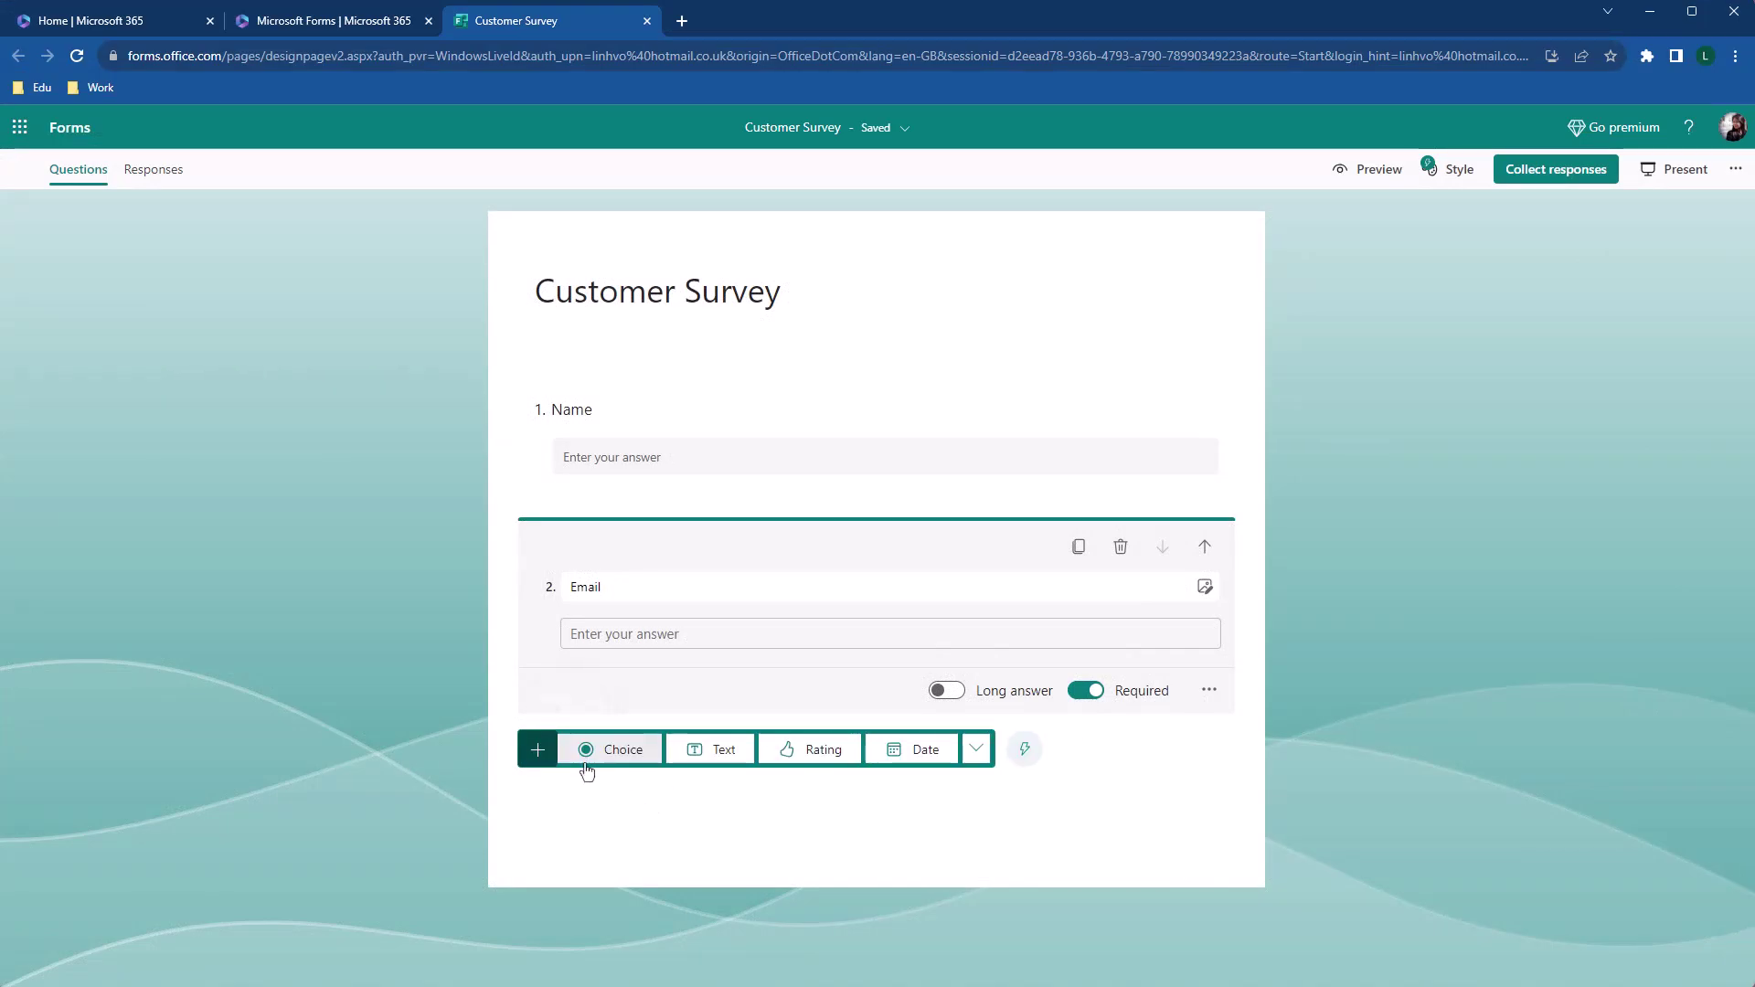
left_click(927, 755)
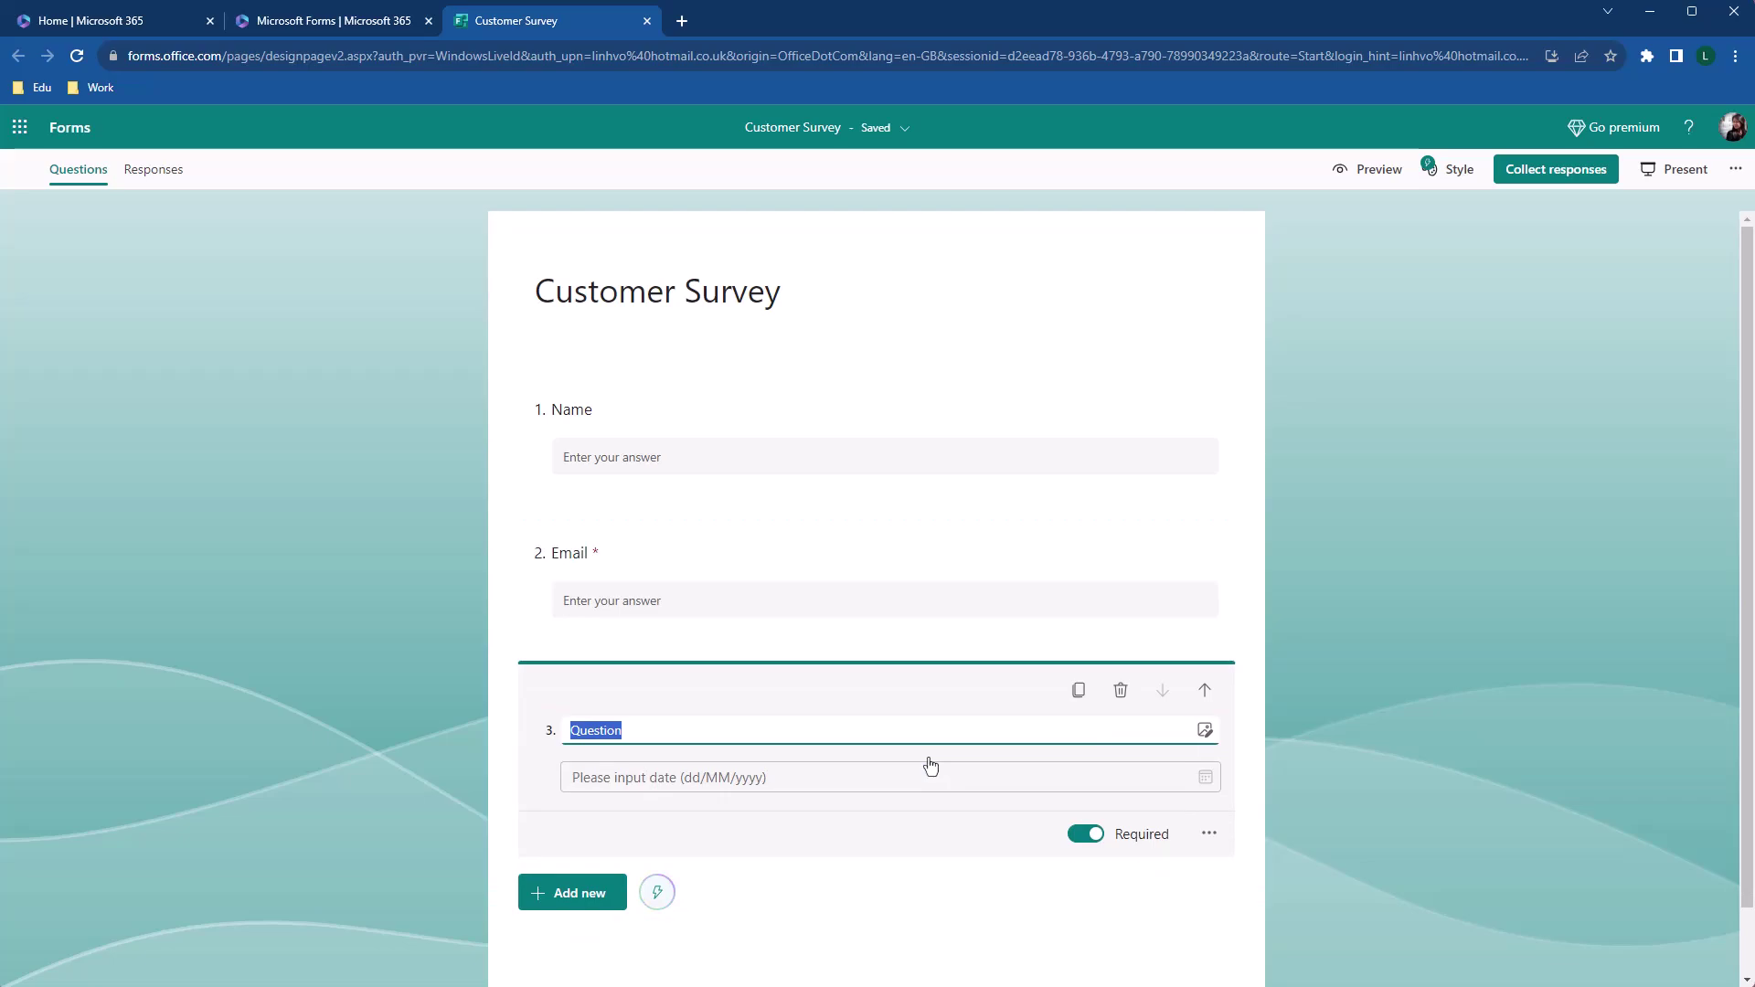
type("Birthday")
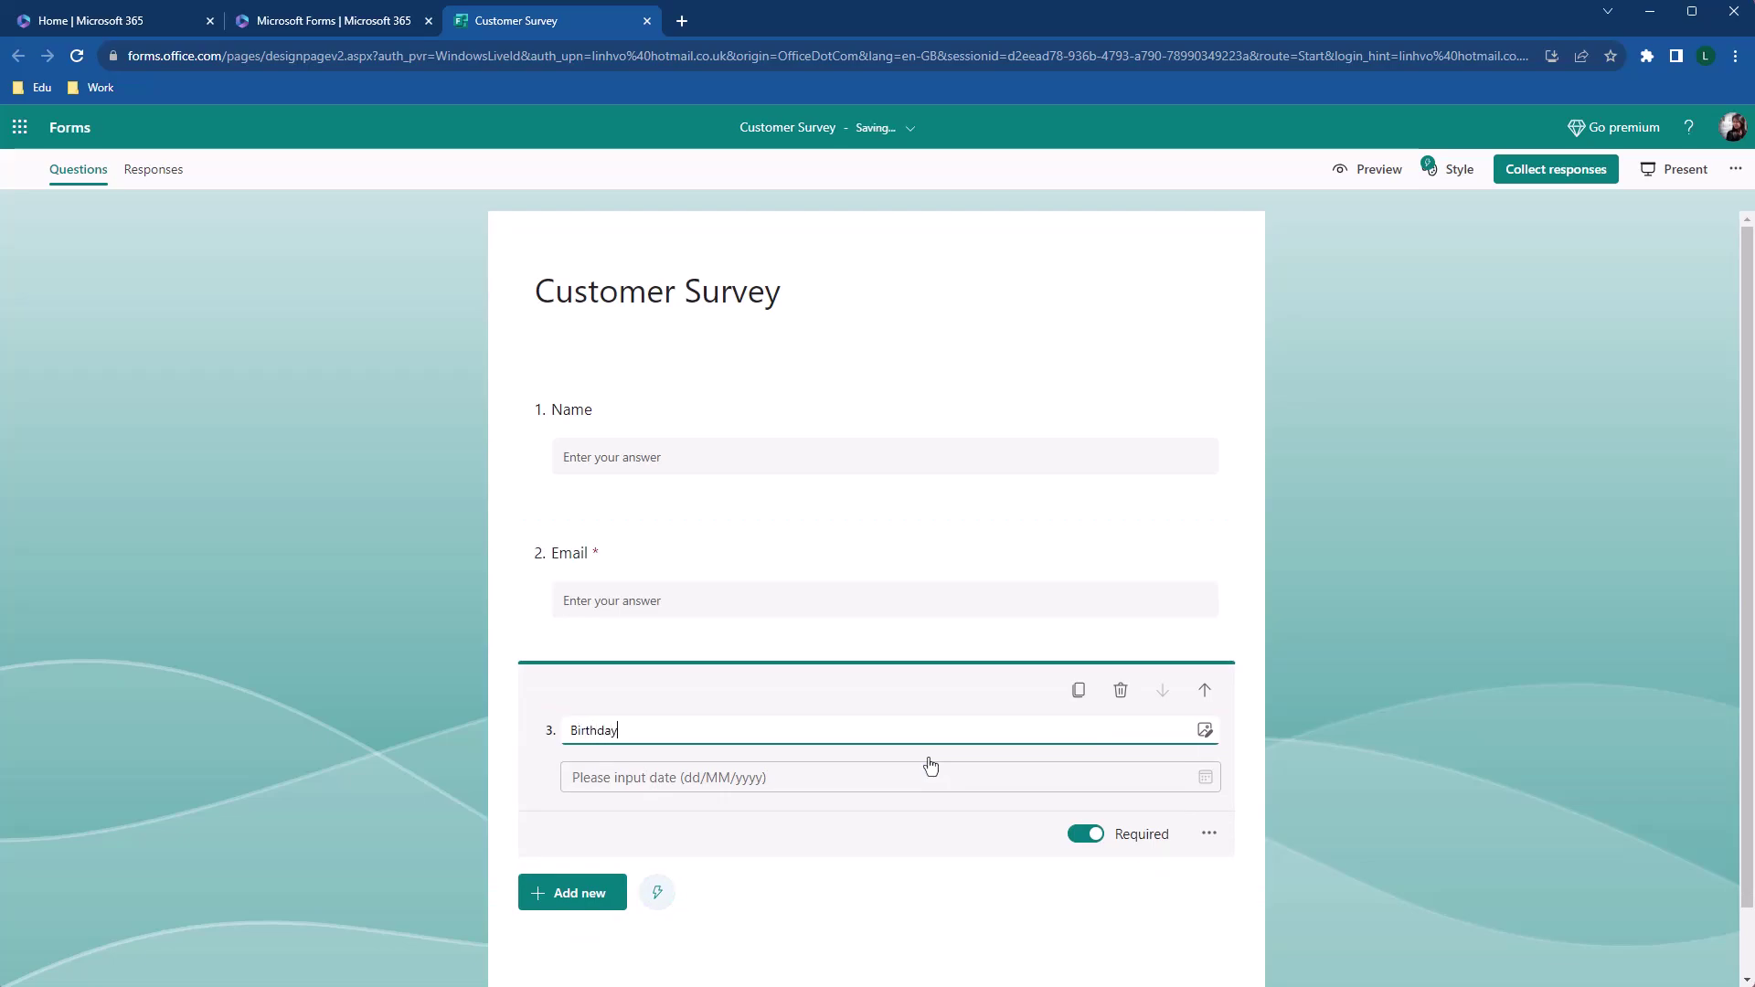
left_click(1239, 800)
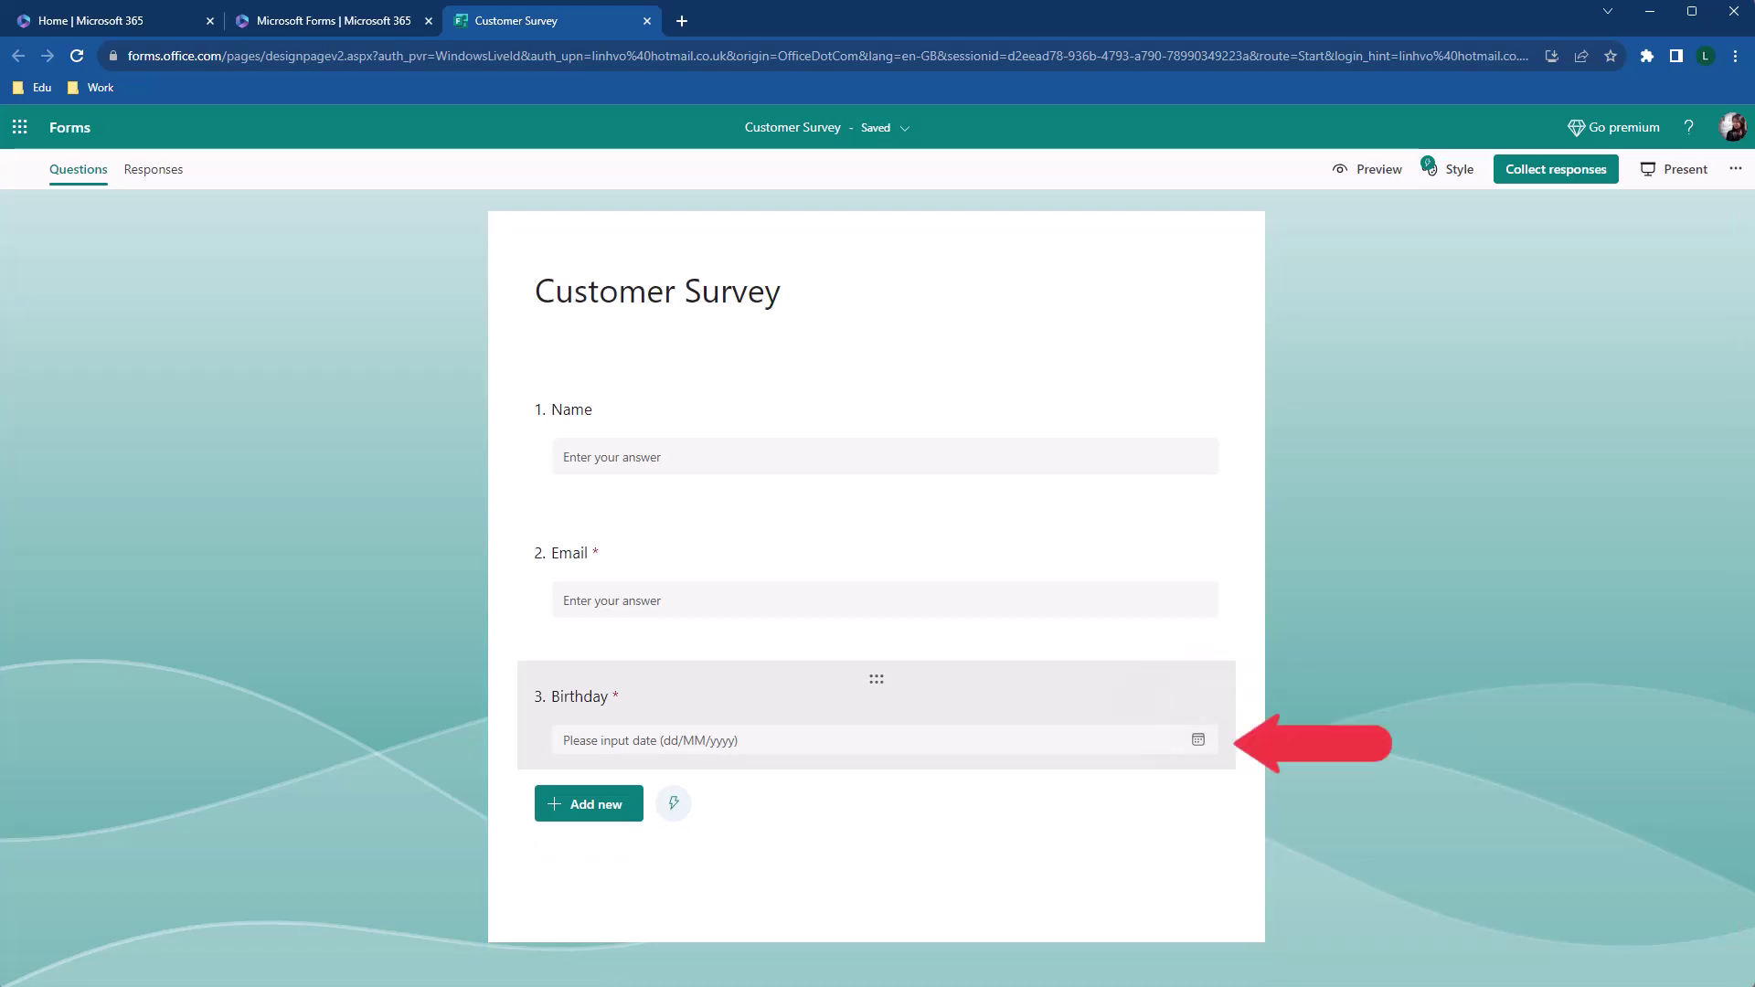
left_click(1198, 739)
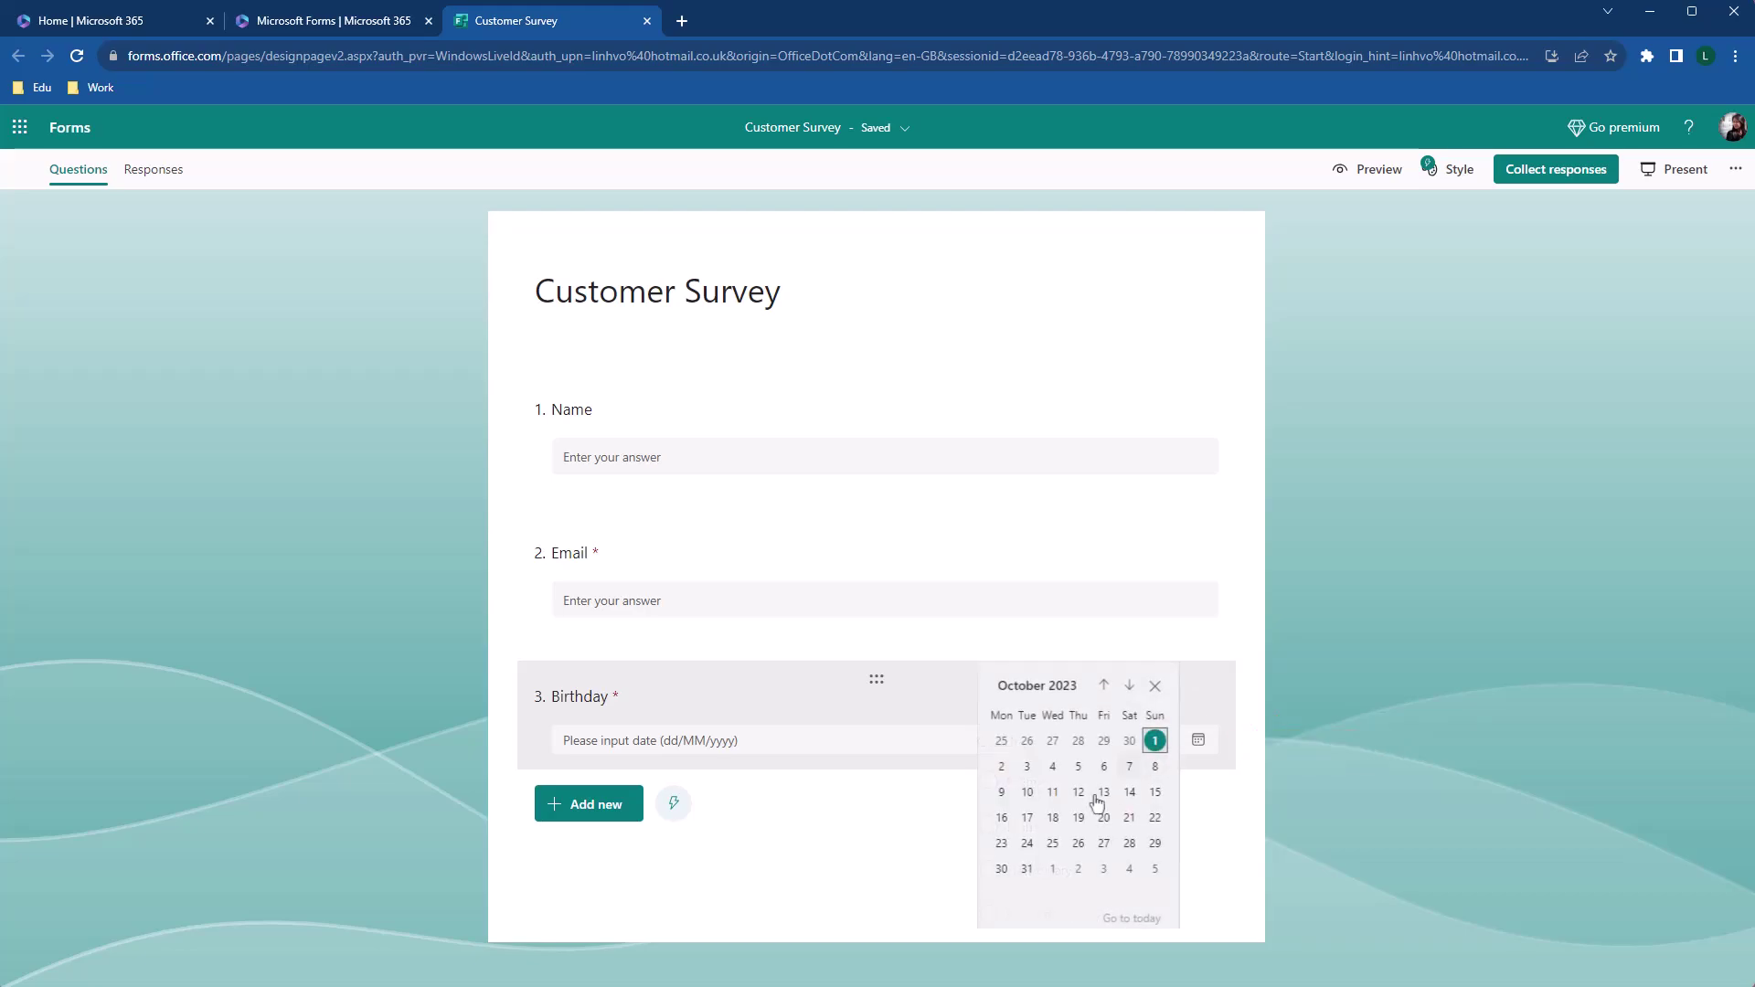
left_click(1027, 794)
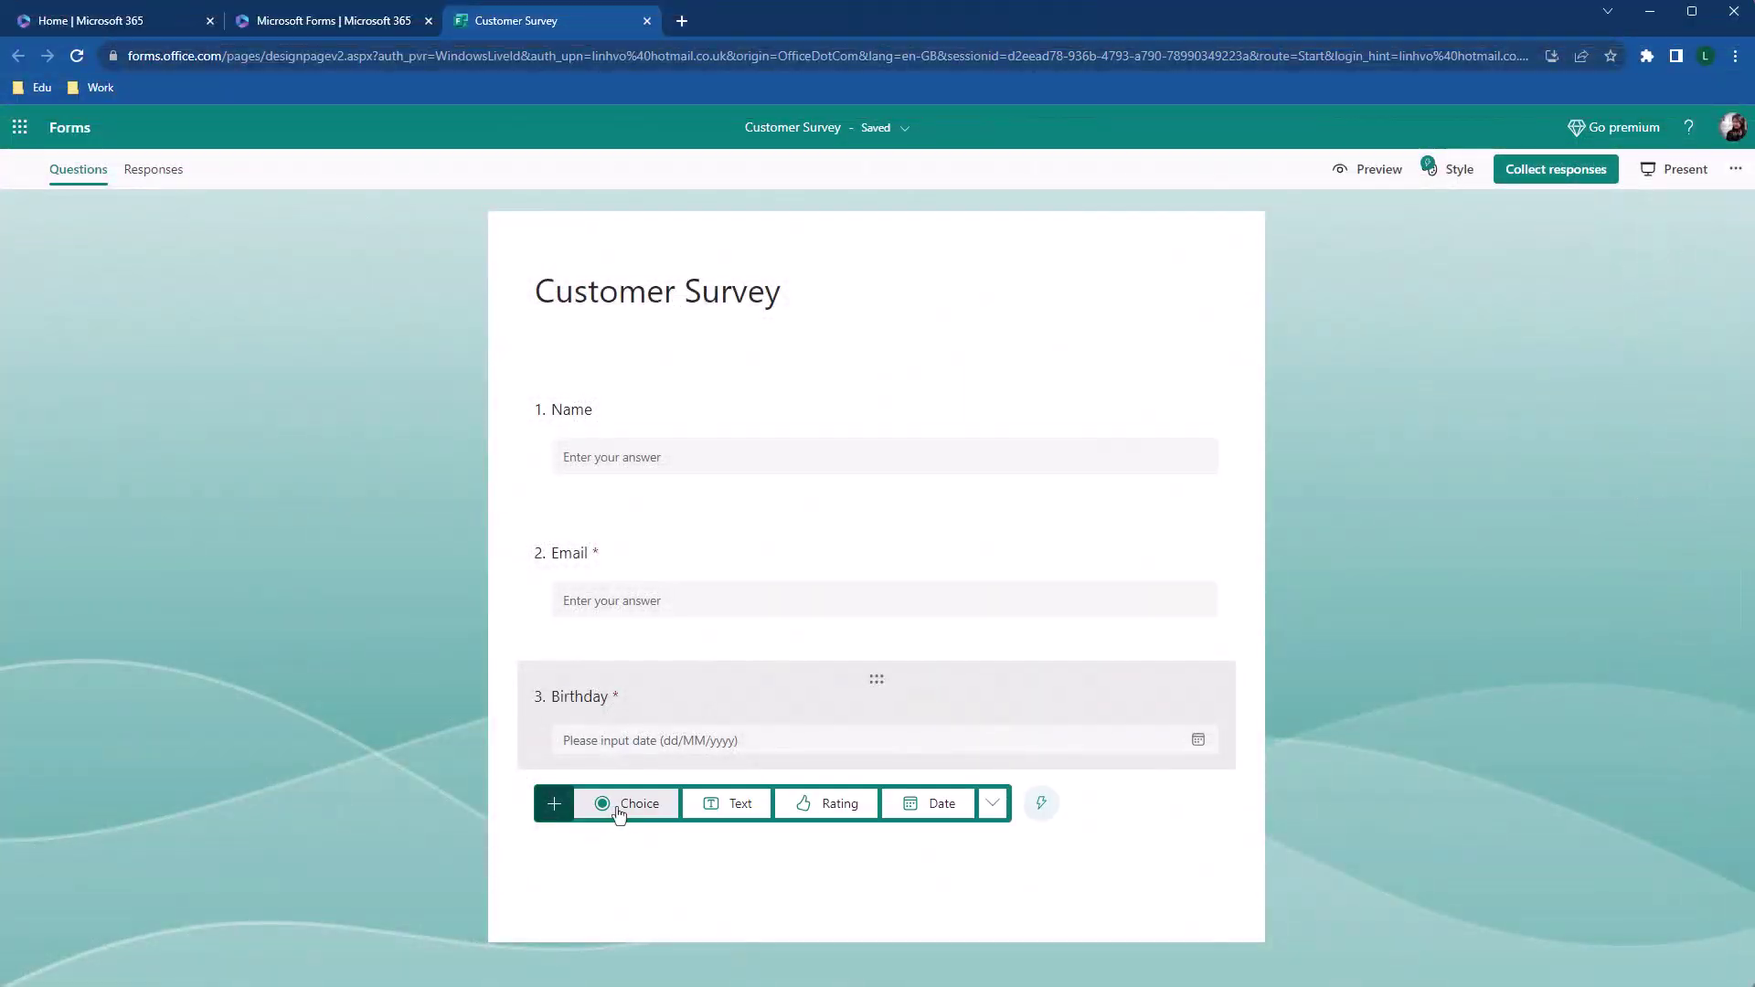
Add a 'Gender' choice question with the suggested answers plus an Other option
left_click(647, 811)
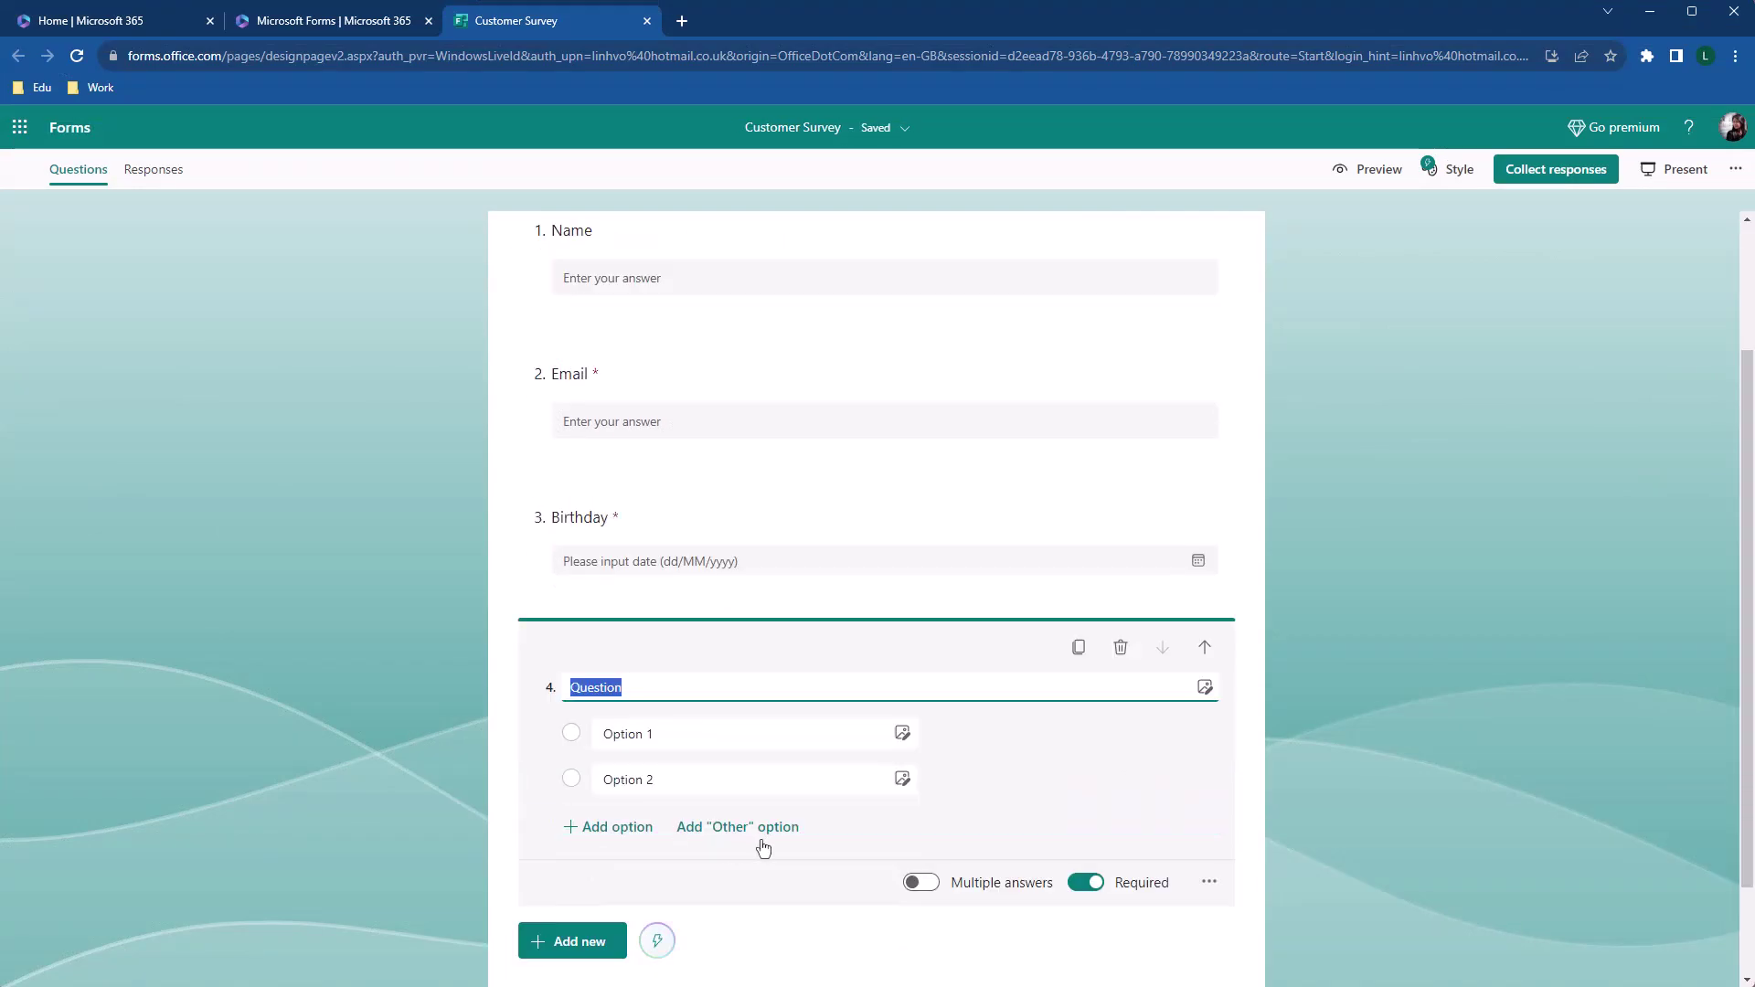
type("Gender")
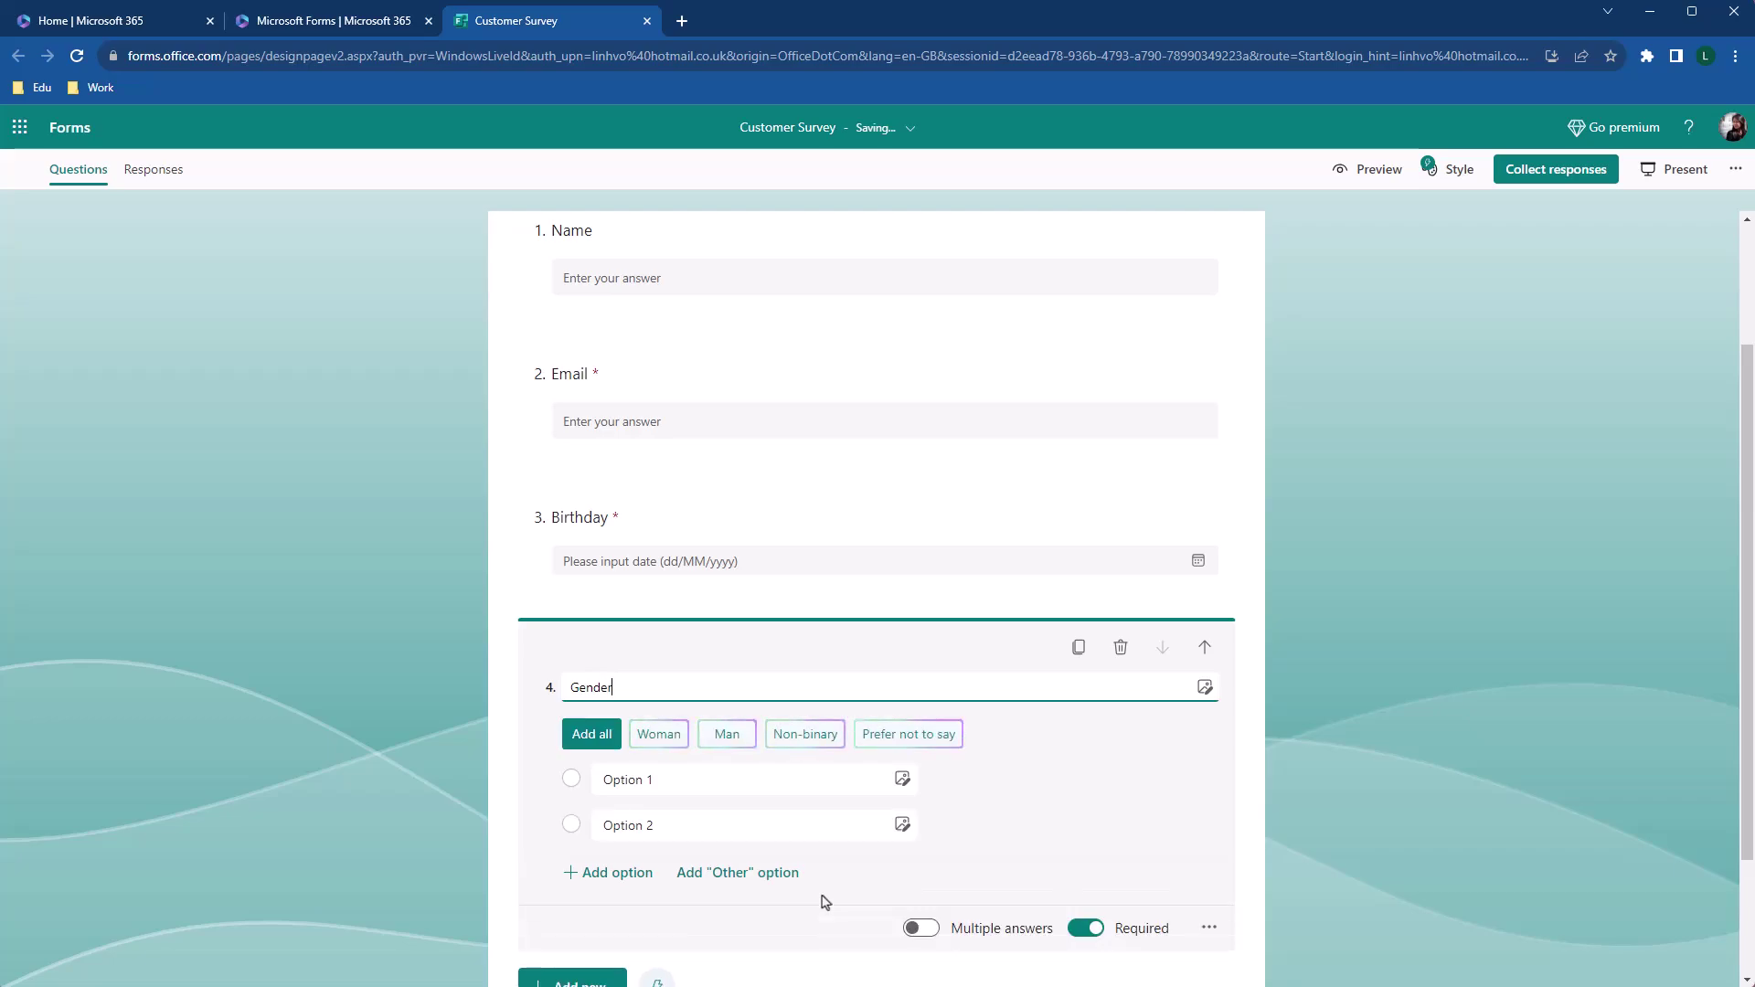
scroll(825, 903, "down", 2)
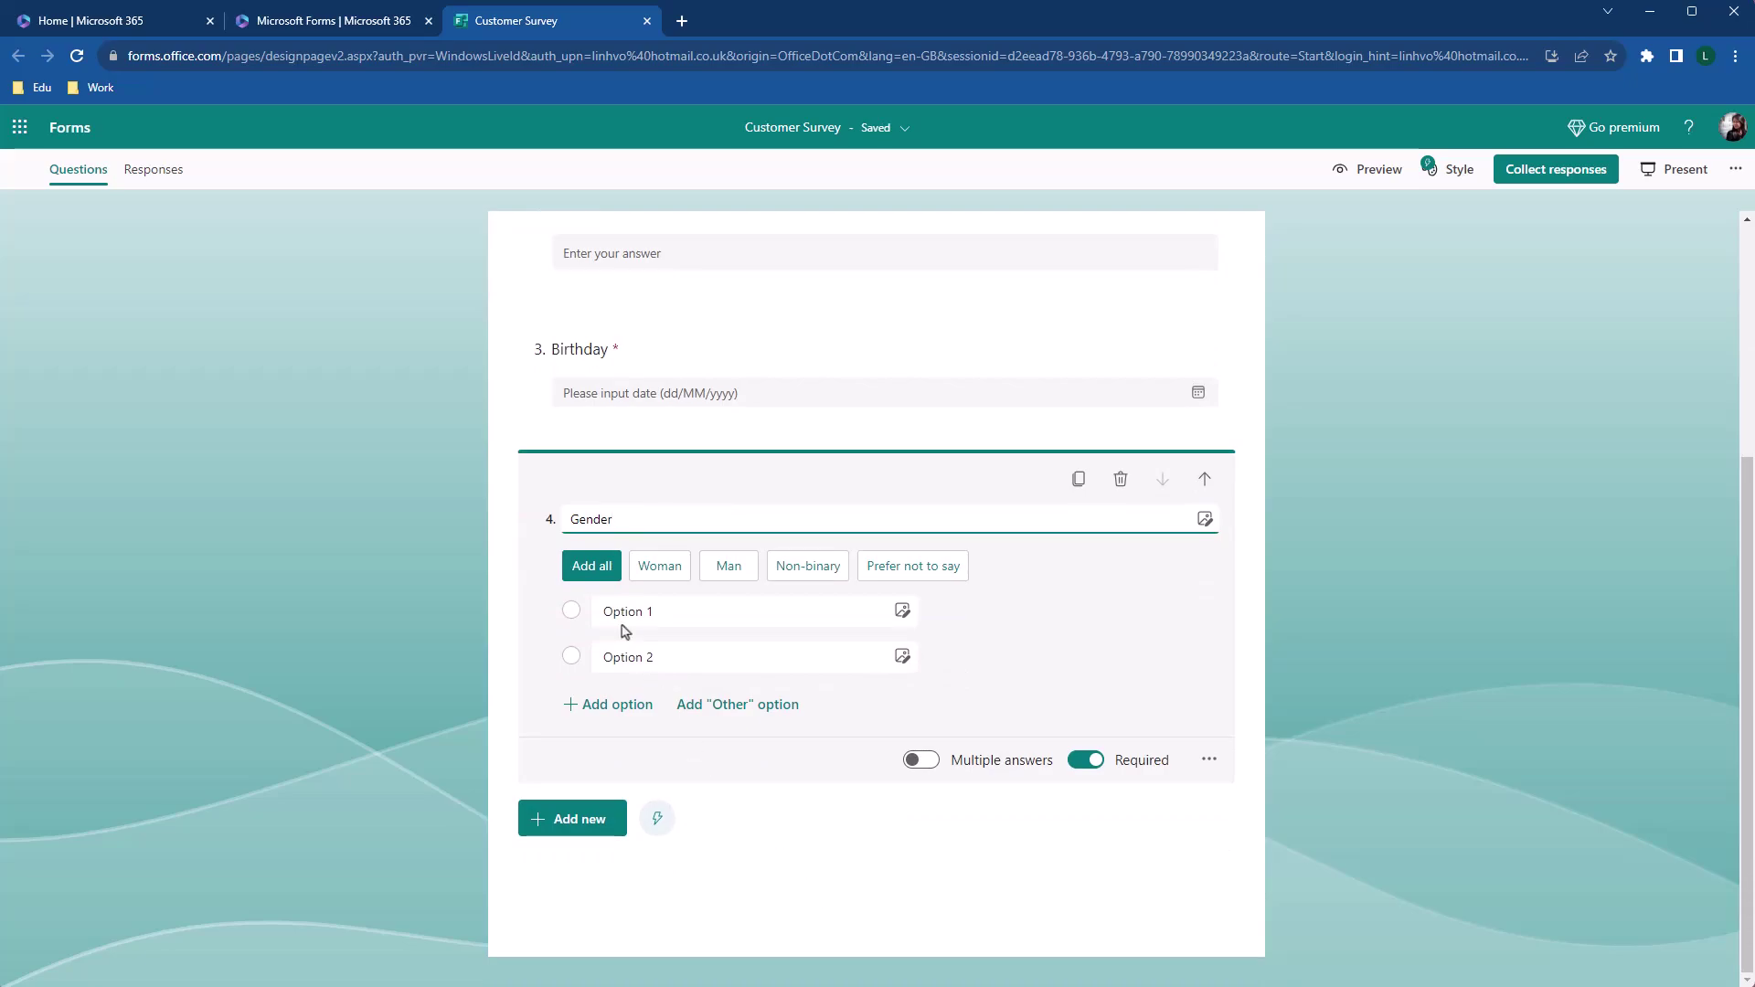
left_click(596, 569)
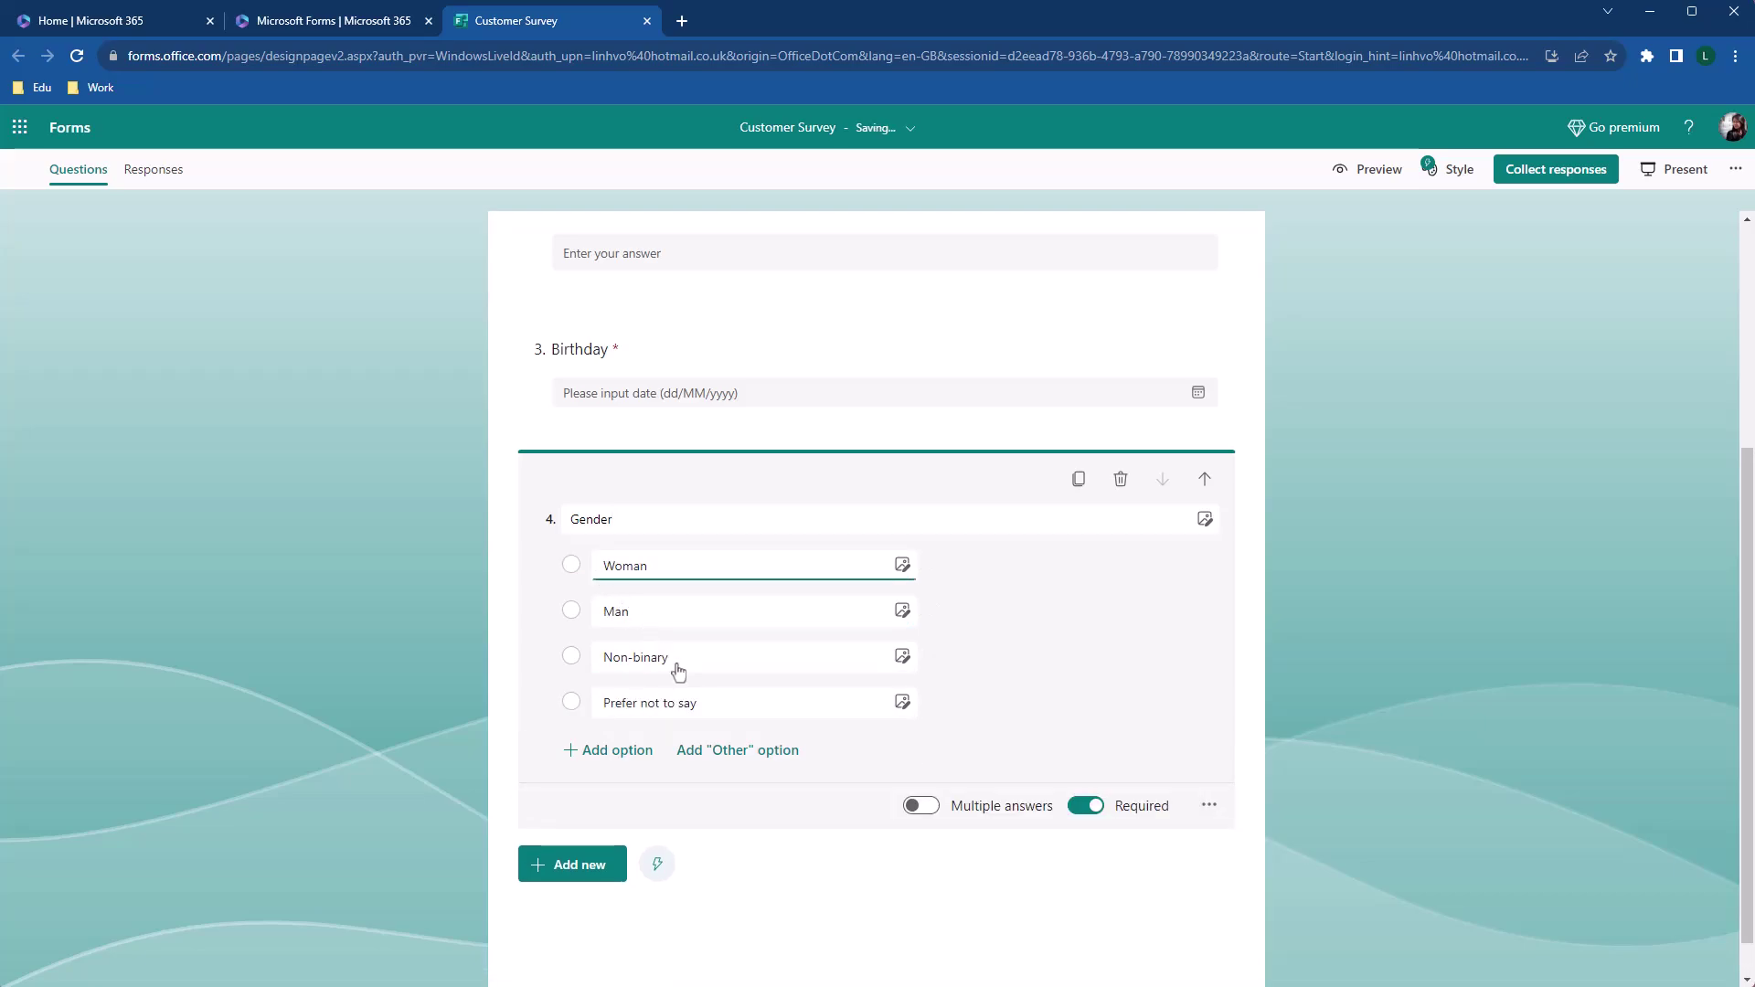
left_click(759, 758)
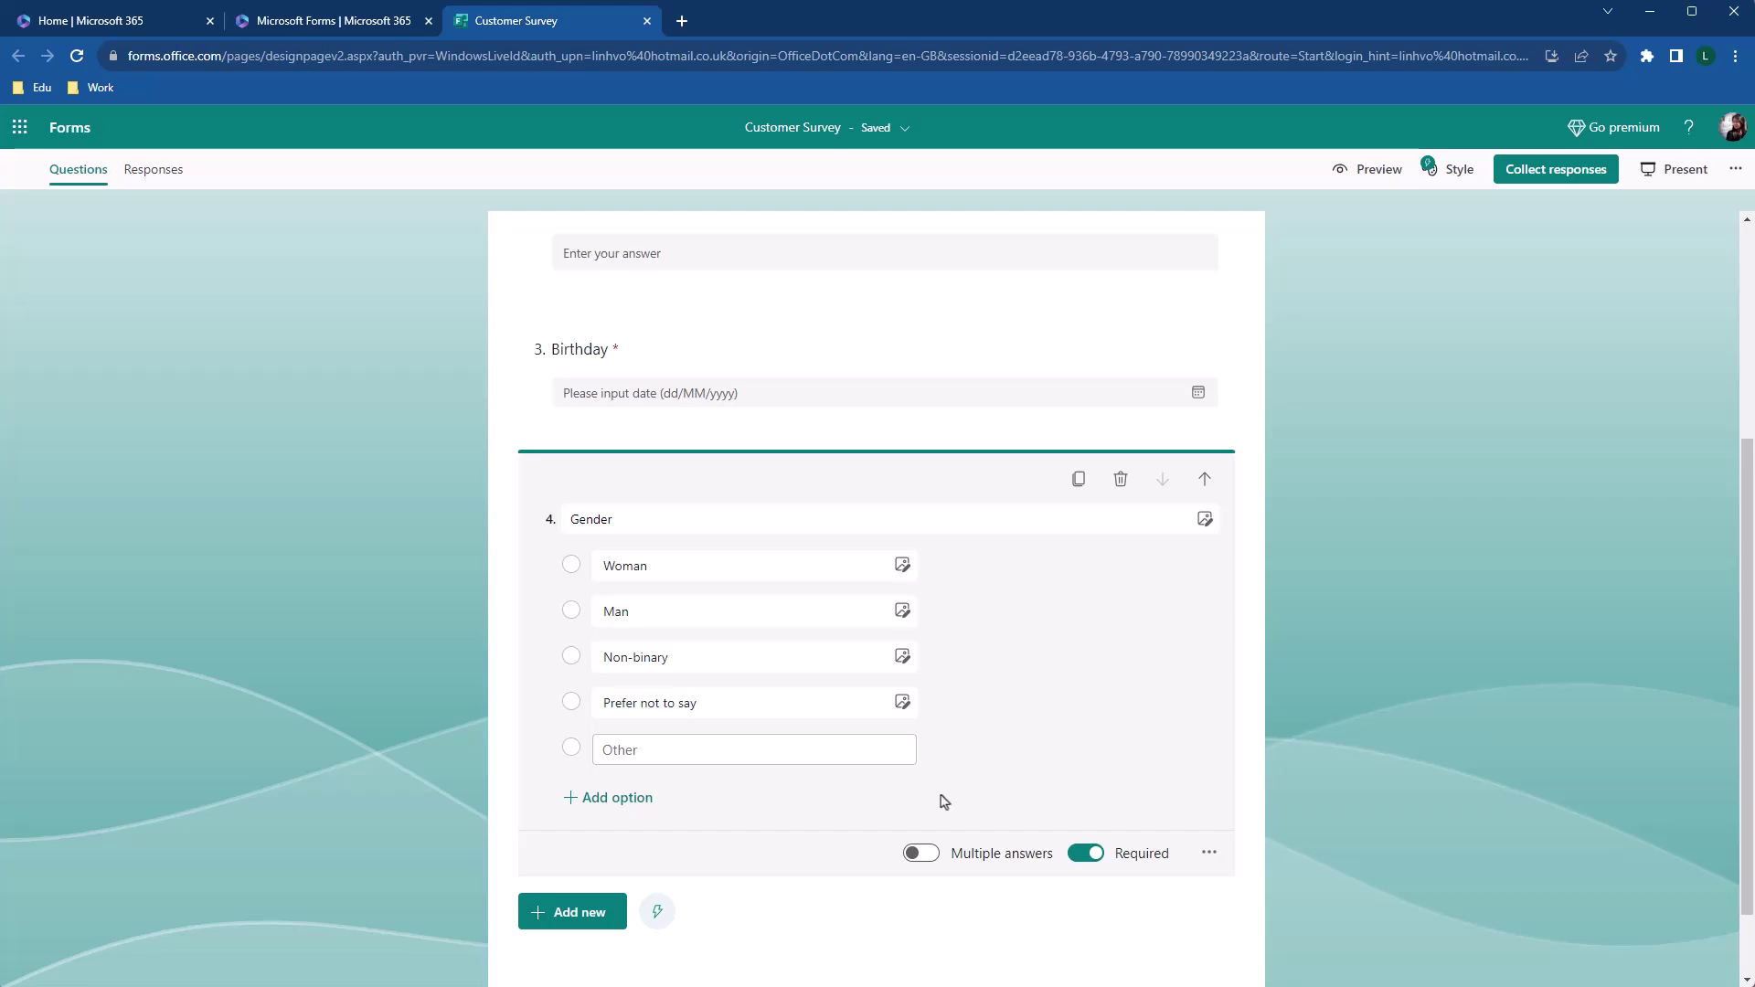
scroll(744, 838, "down", 1)
Add choice question 'How did you find us?' with Delivery Apps, Search Engine, Social Media, Website and word-of-mouth options
left_click(583, 834)
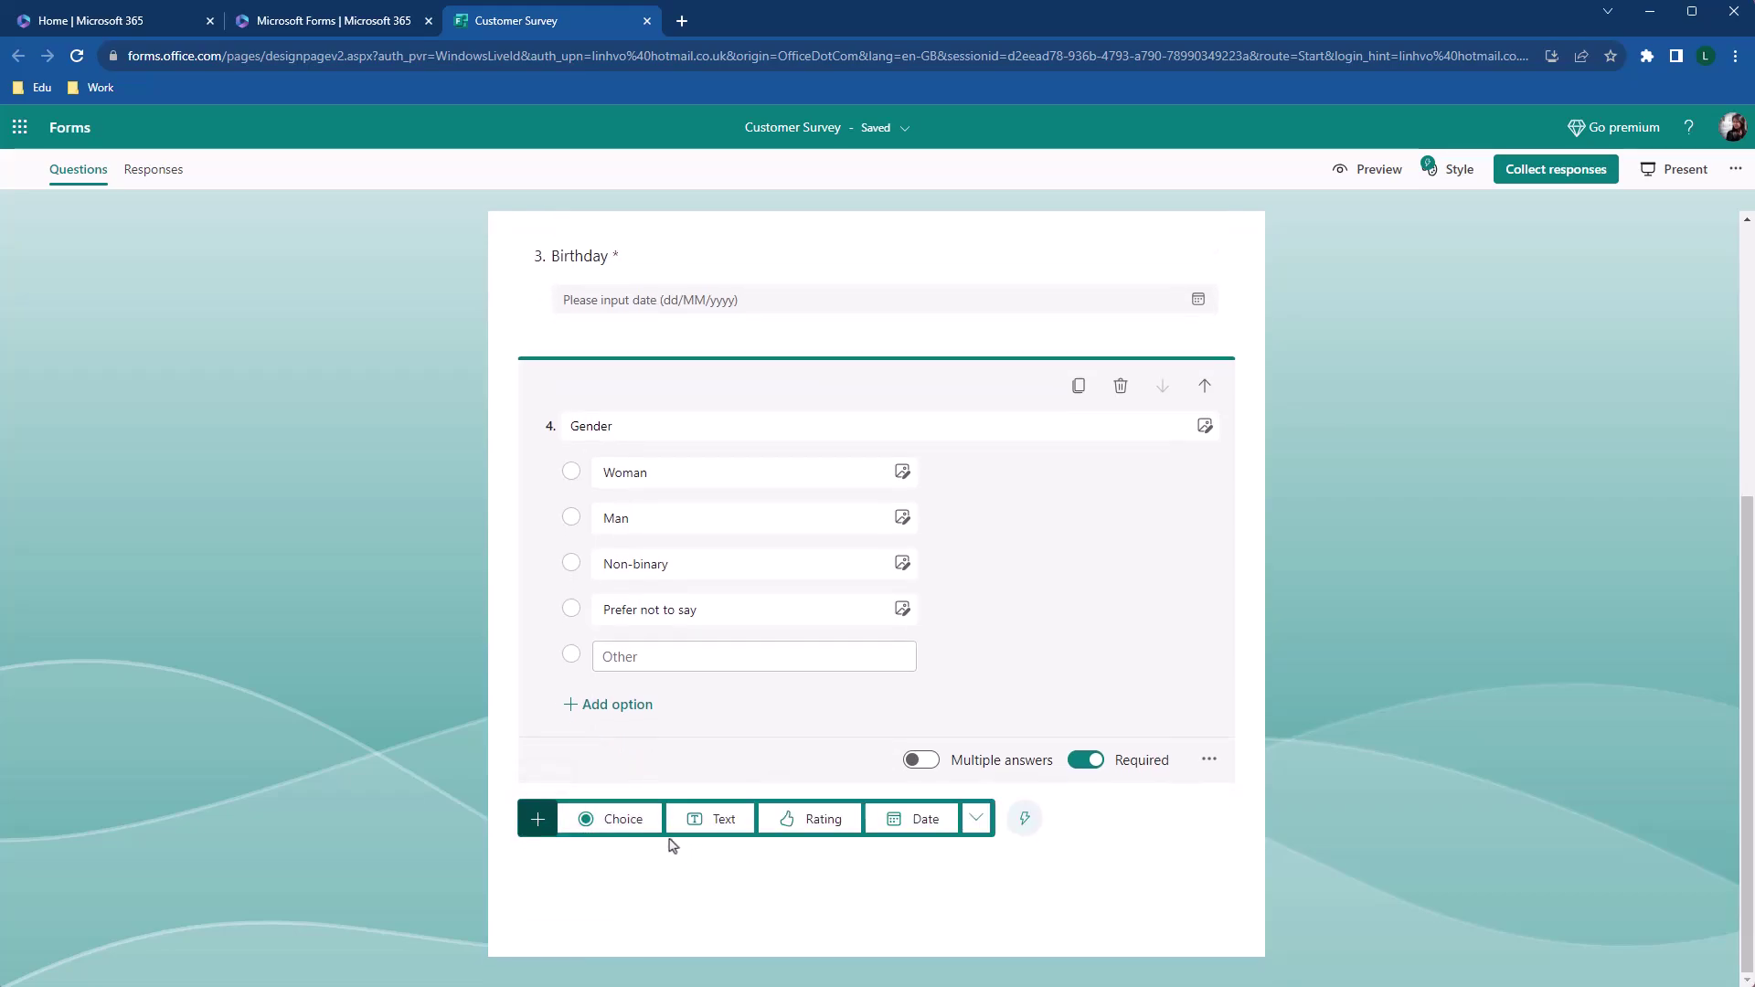
left_click(589, 830)
type("How did you find us?")
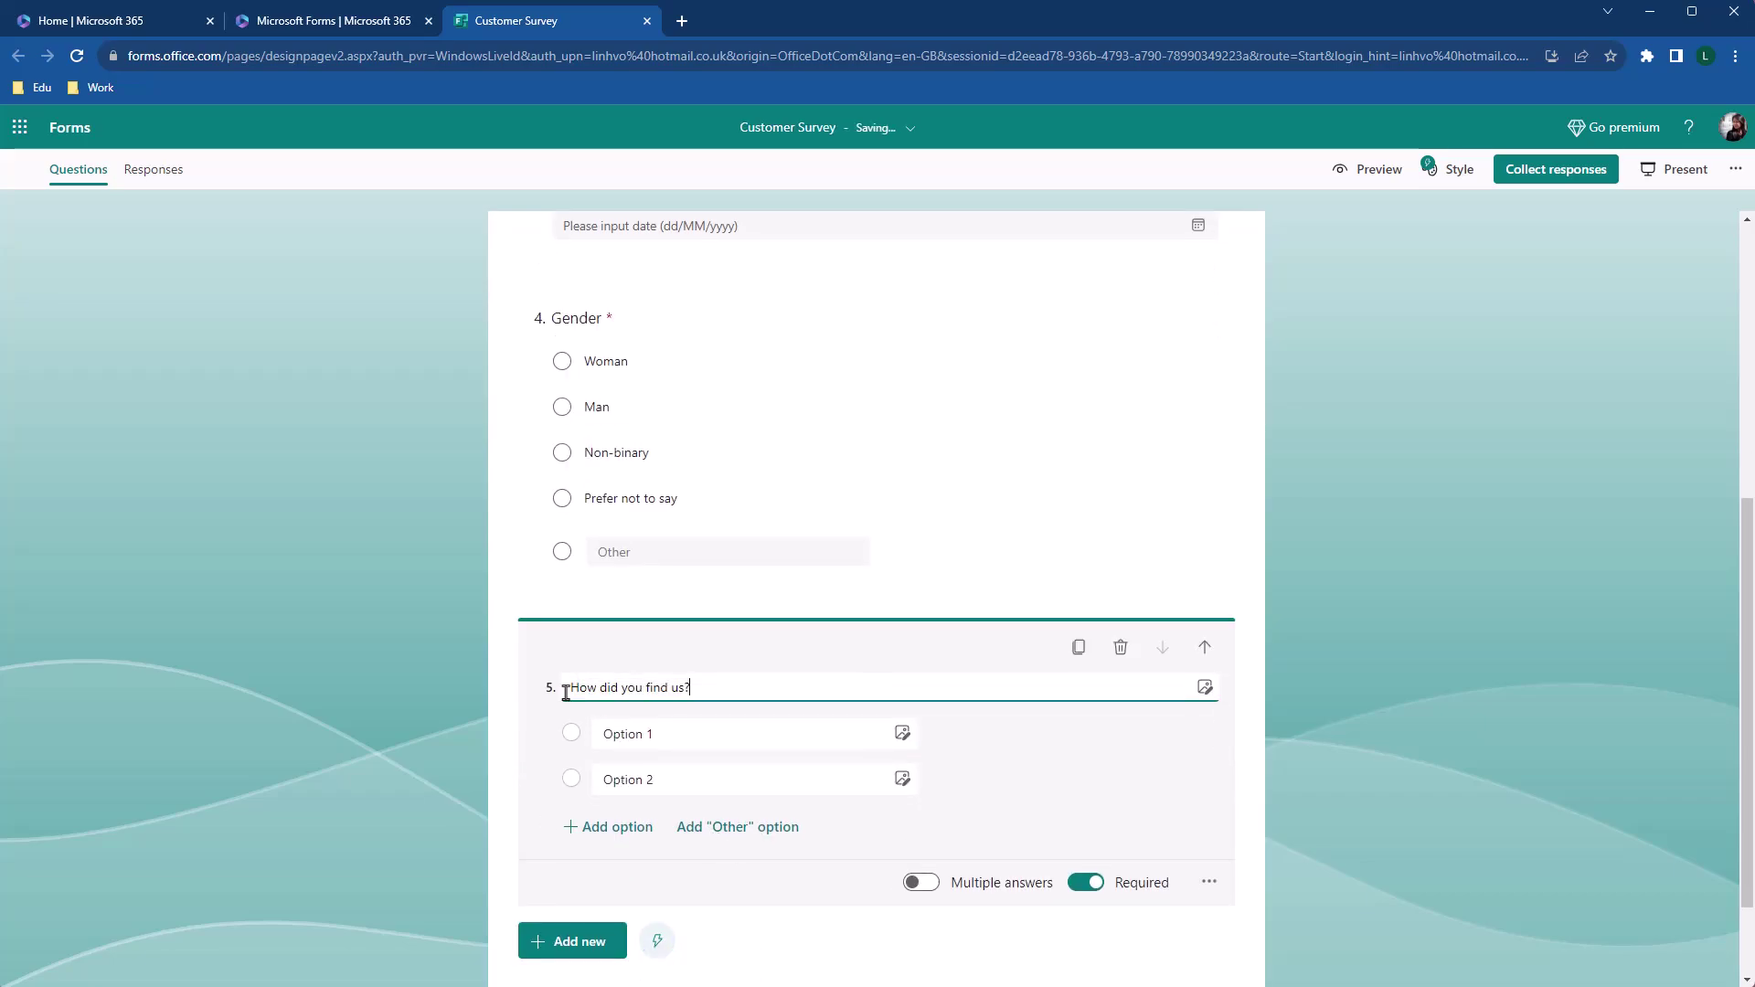
left_click(704, 733)
type("Delivery Apps")
left_click(699, 779)
type("Search Engine")
left_click(643, 828)
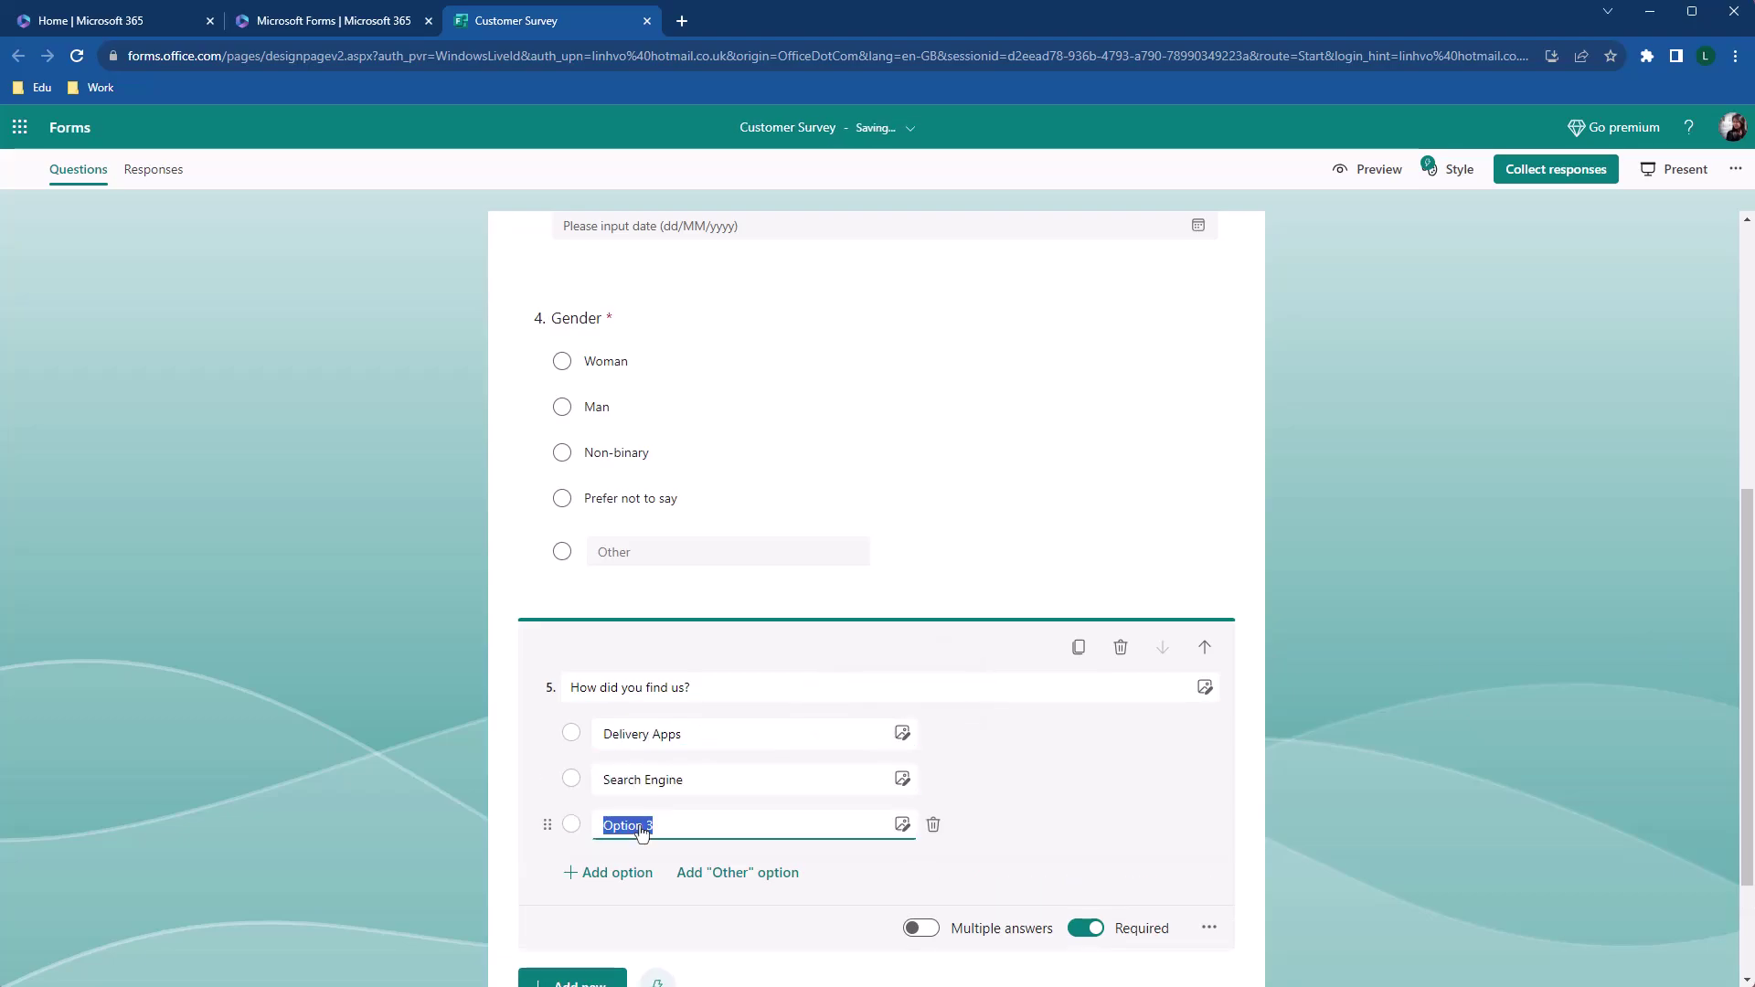
type("Social Media")
left_click(644, 872)
type("Website")
left_click(646, 918)
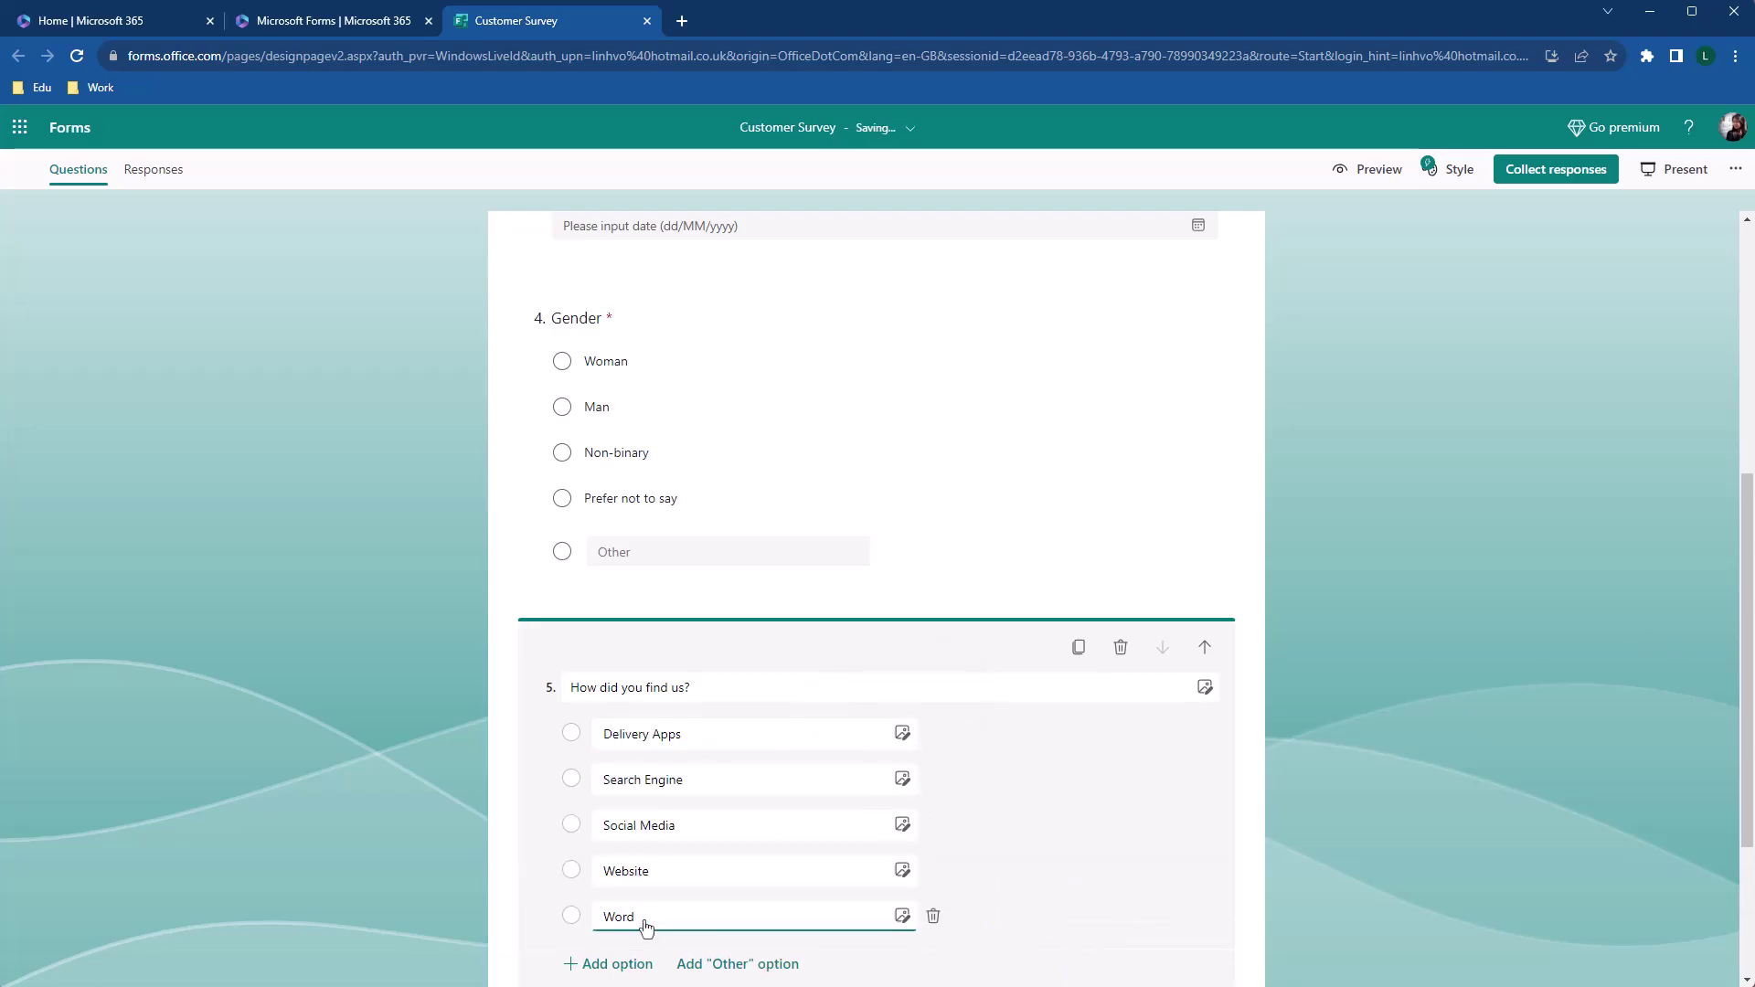
type("of Mouth")
Allow multiple answers on question 5, limited to at most 2 options
scroll(850, 850, "down", 3)
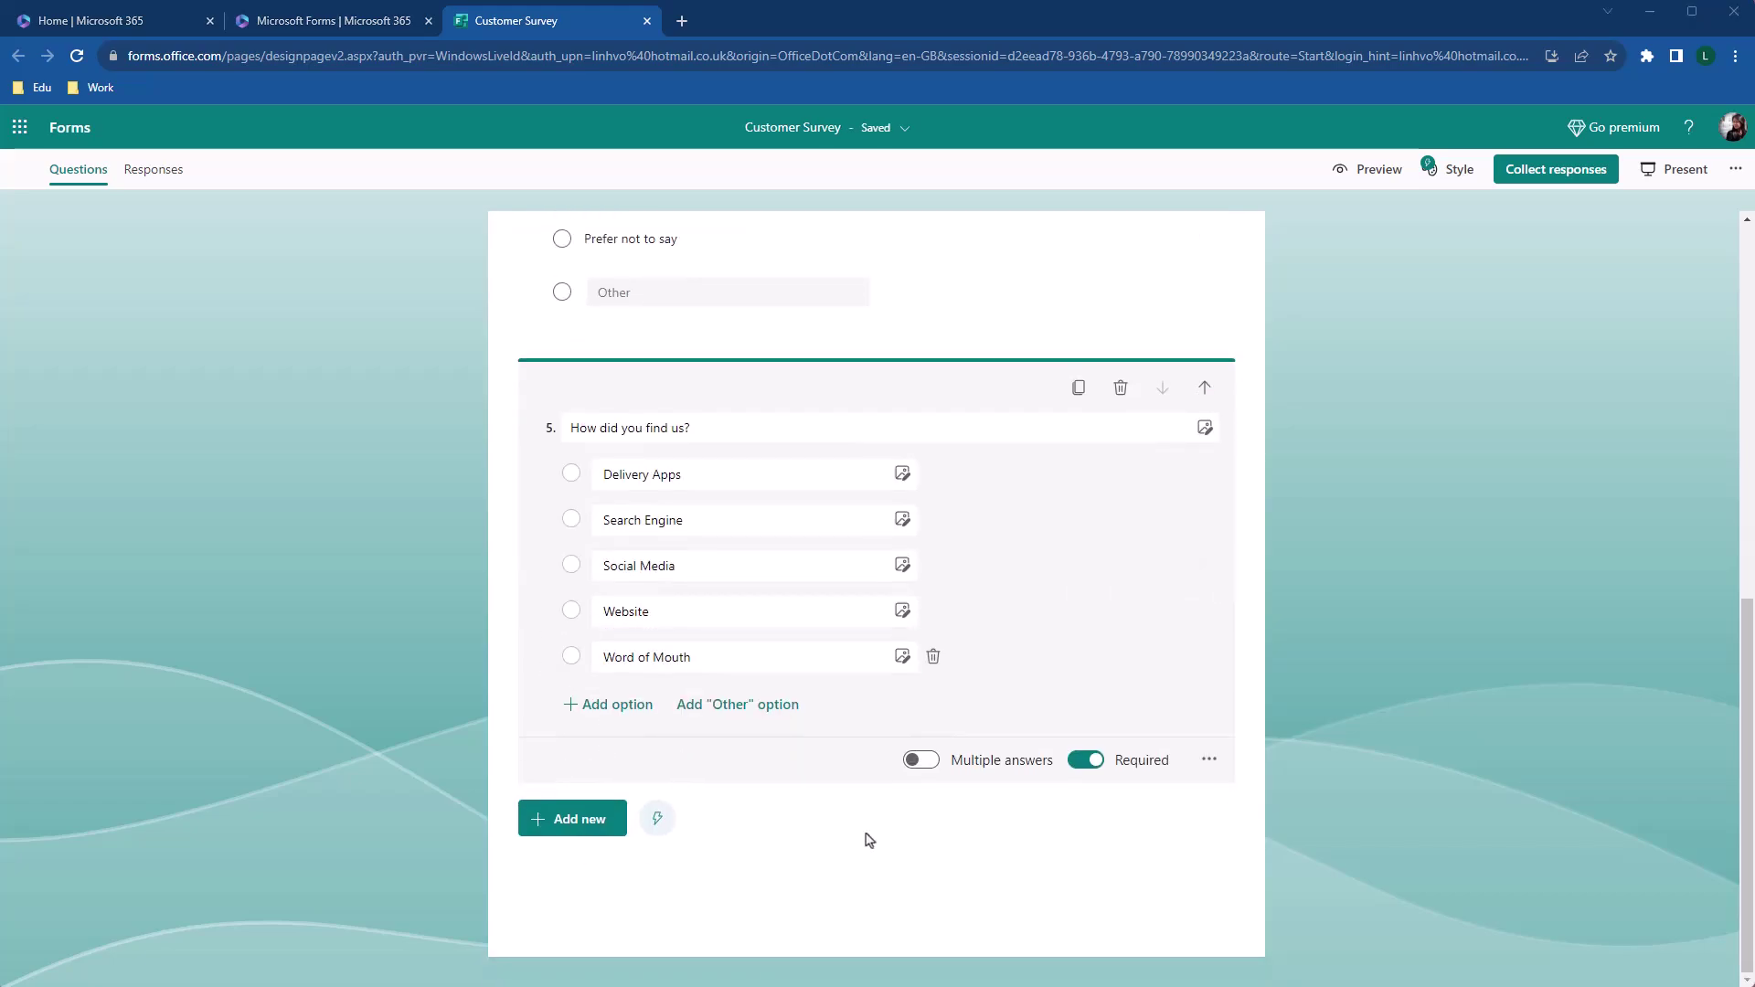
left_click(922, 762)
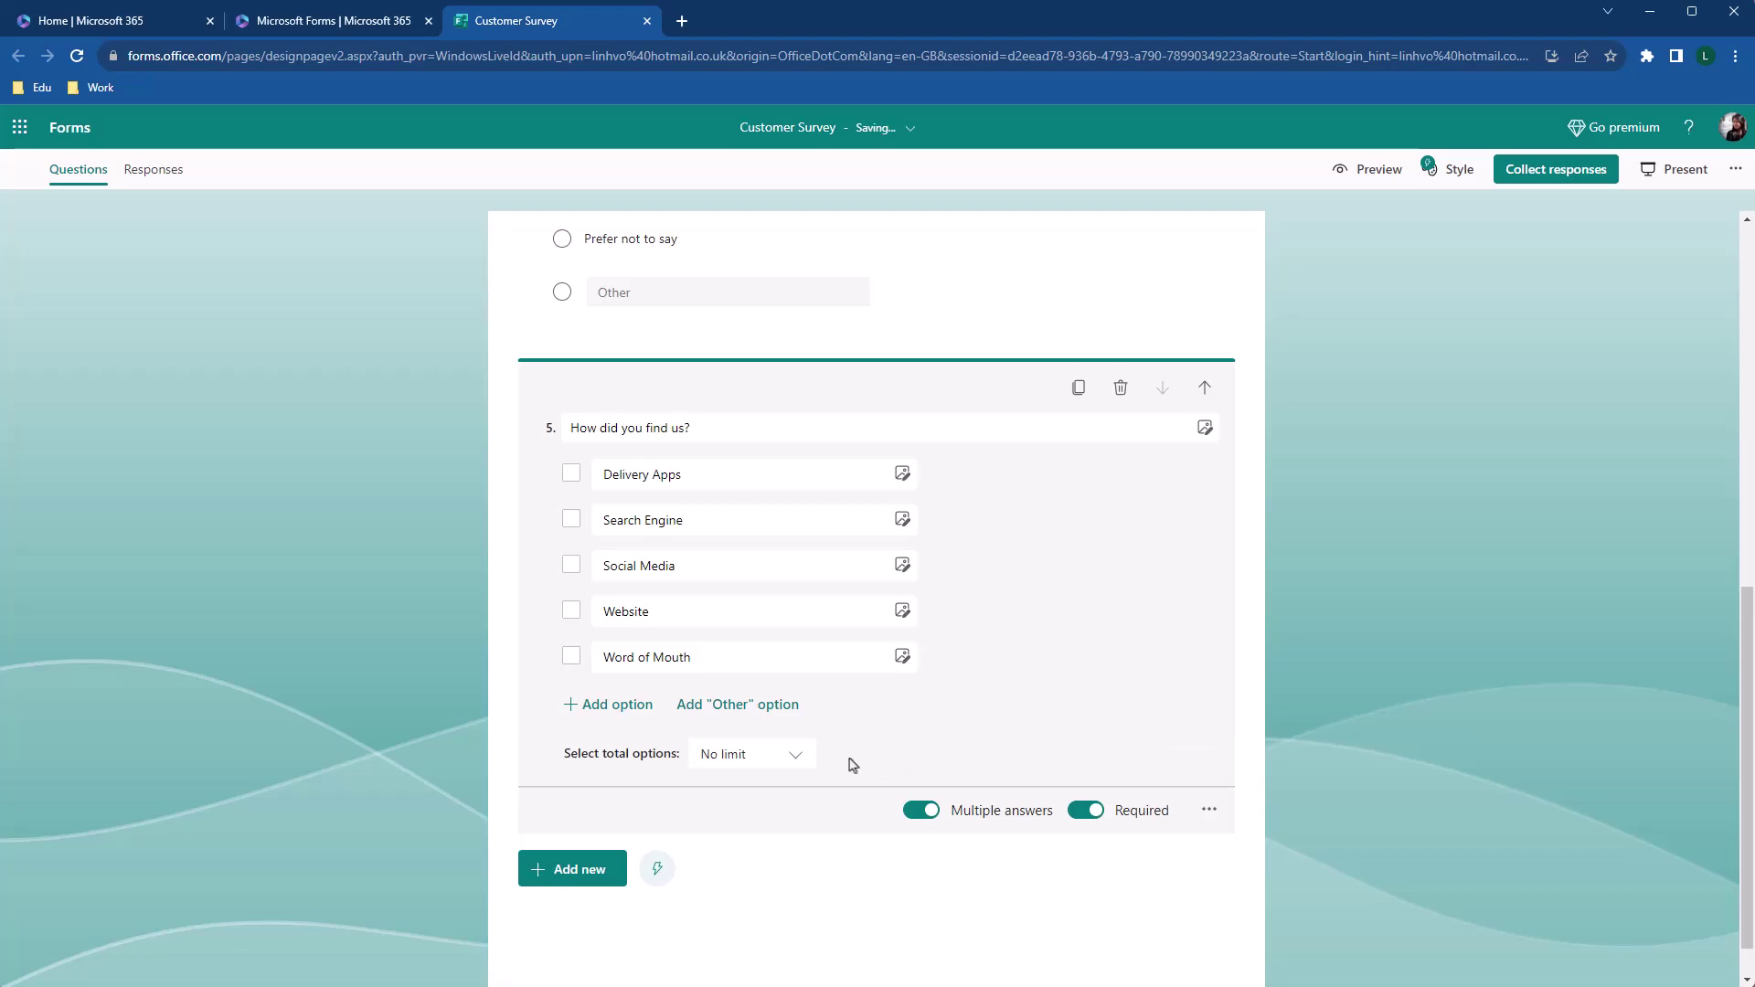
left_click(794, 756)
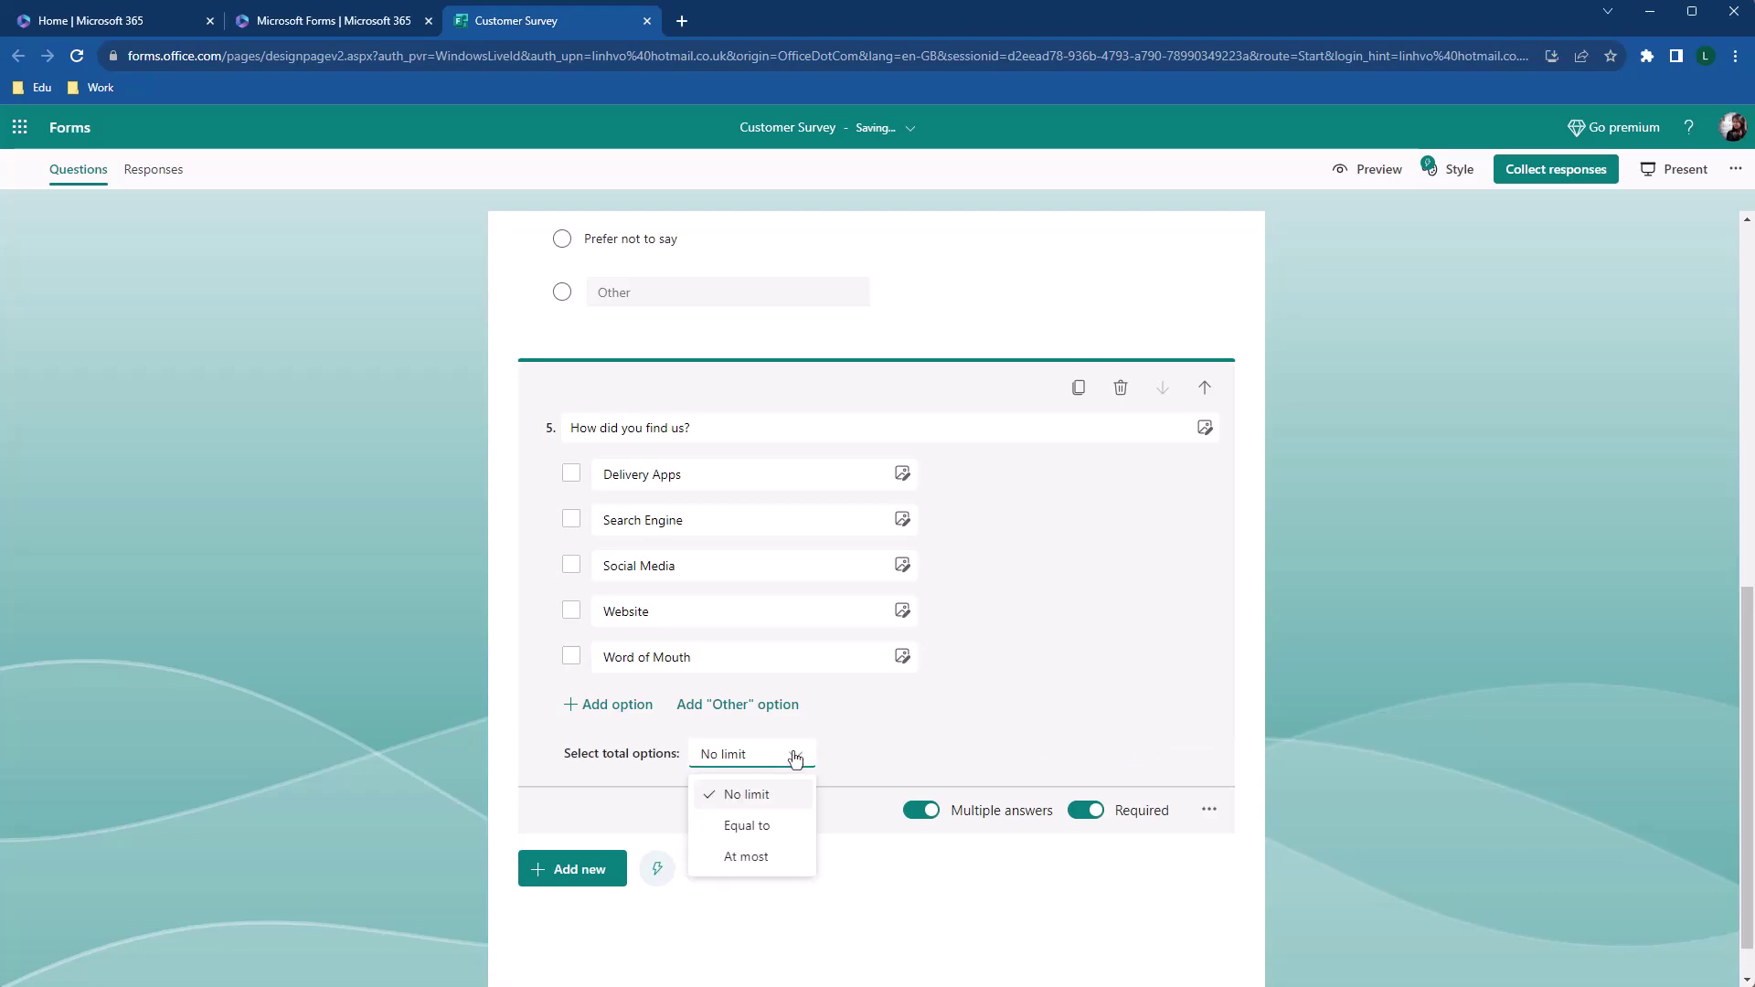
left_click(783, 859)
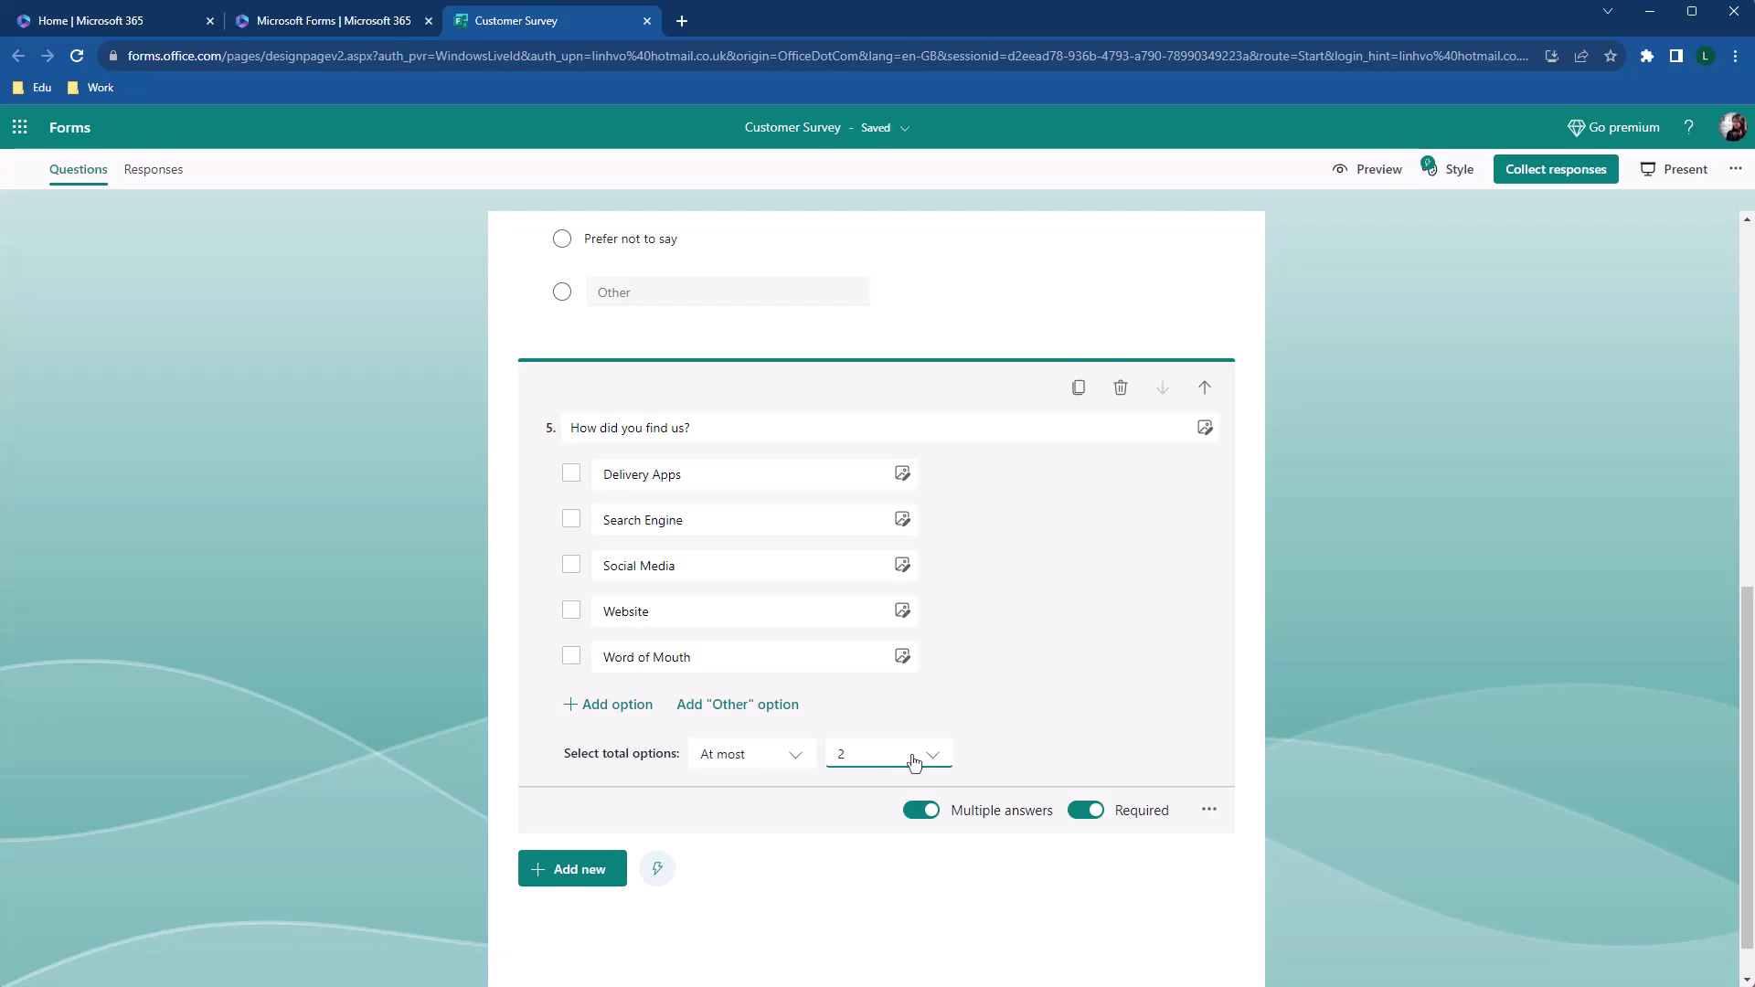
scroll(1087, 726, "up", 2)
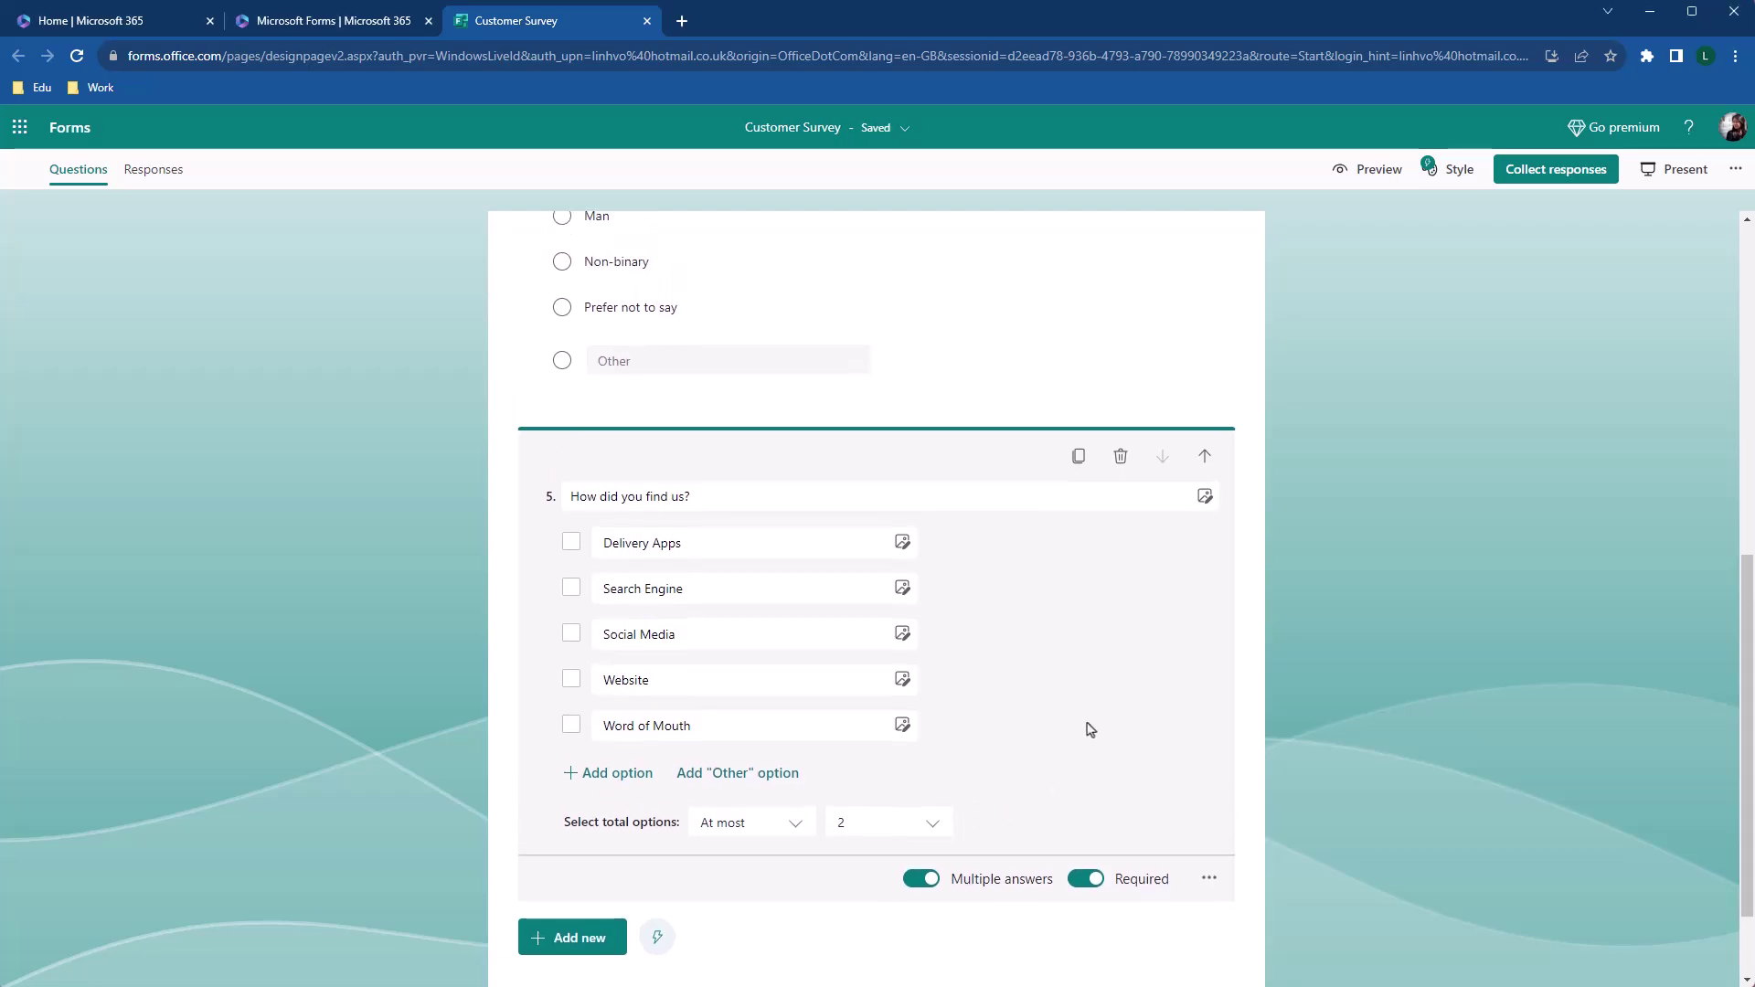
left_click(1284, 684)
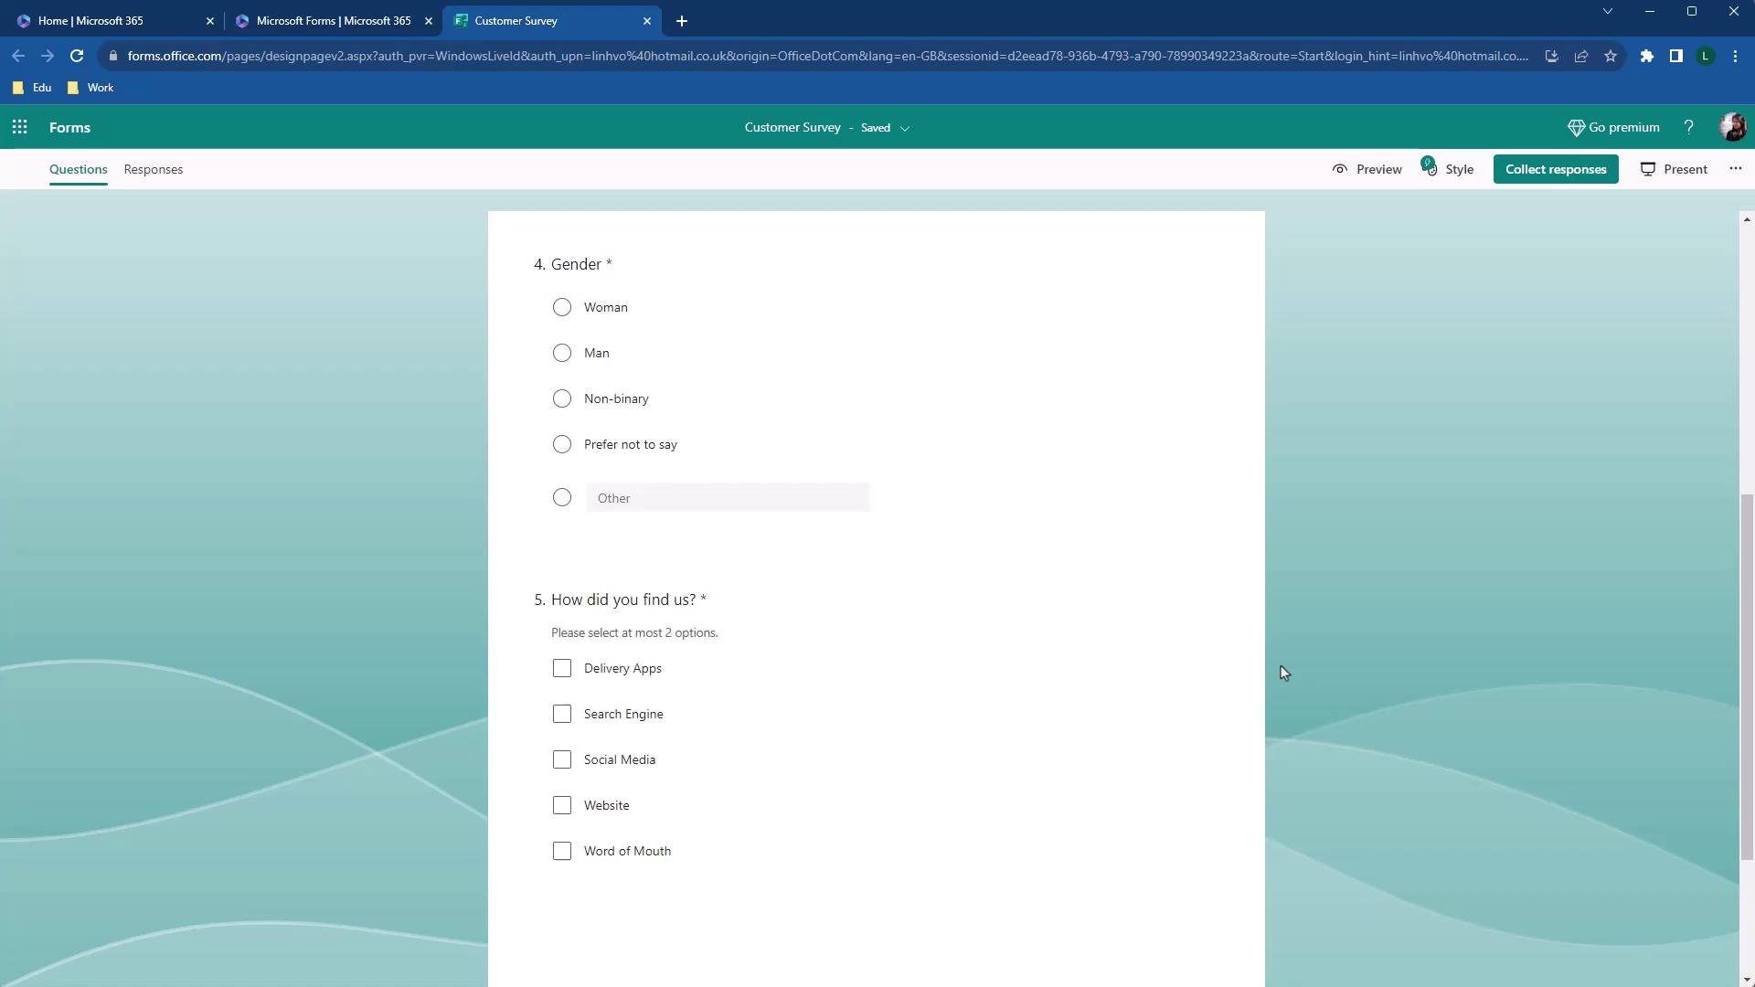
scroll(1281, 672, "down", 1)
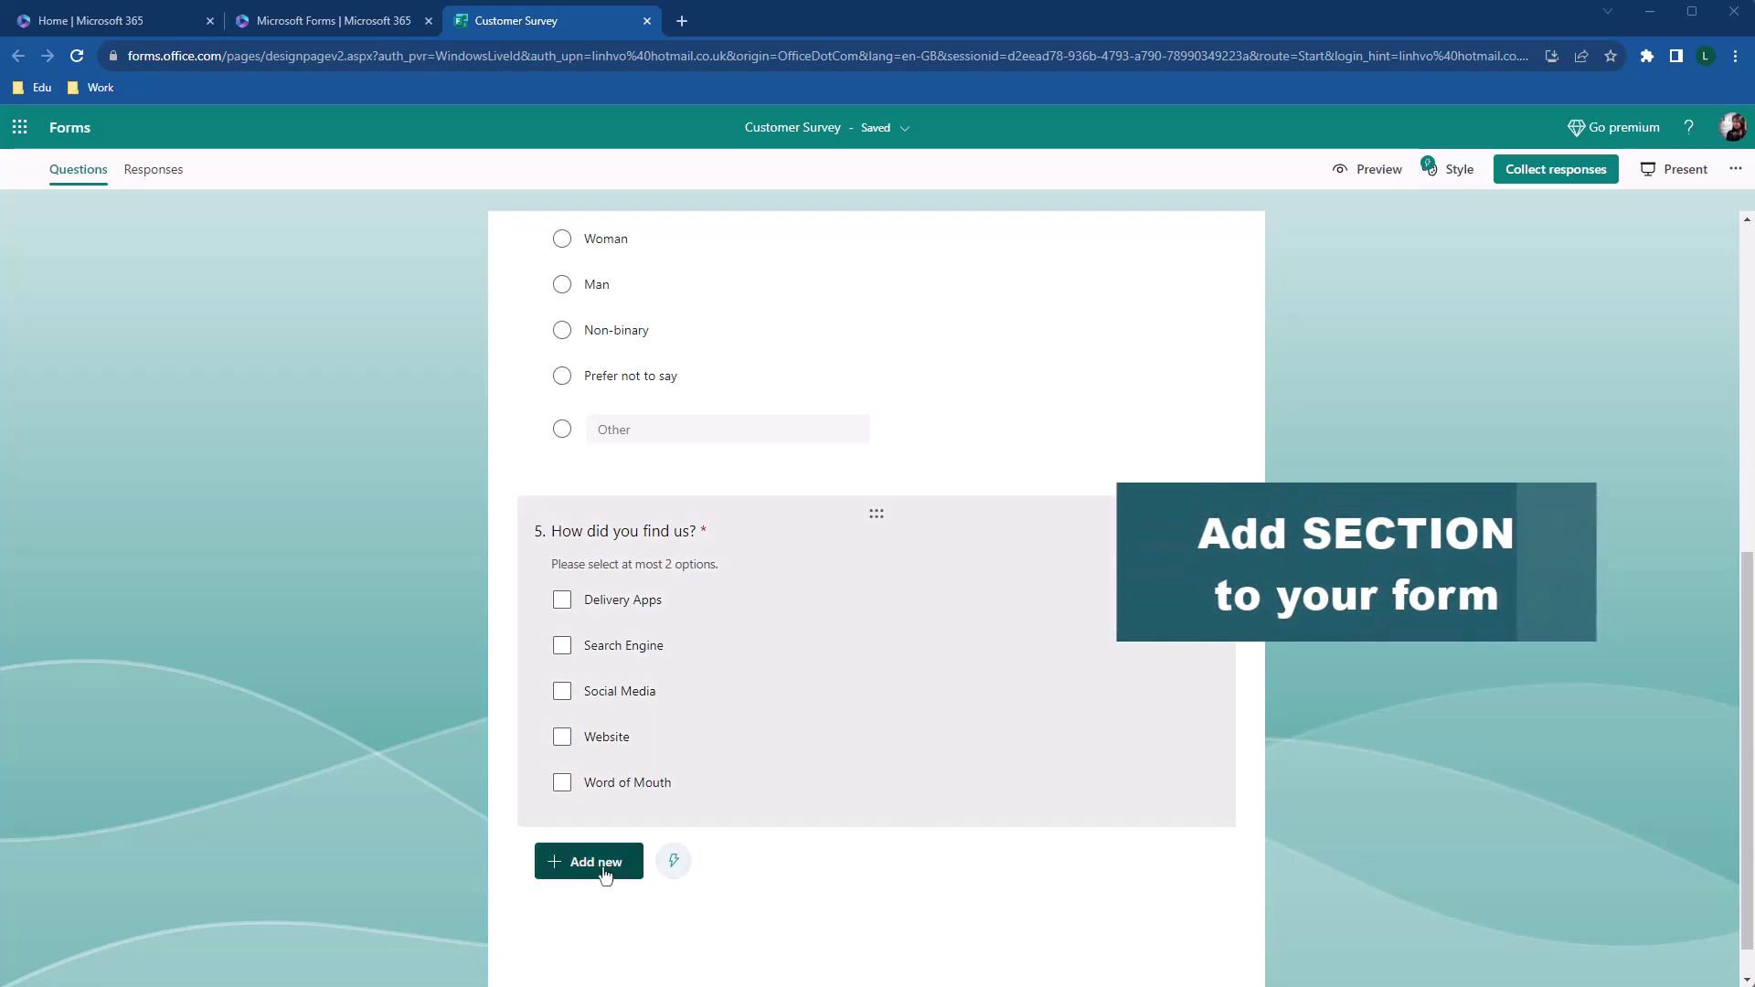
Add a new section and title Section 1 'Customer Information'
left_click(595, 865)
left_click(997, 870)
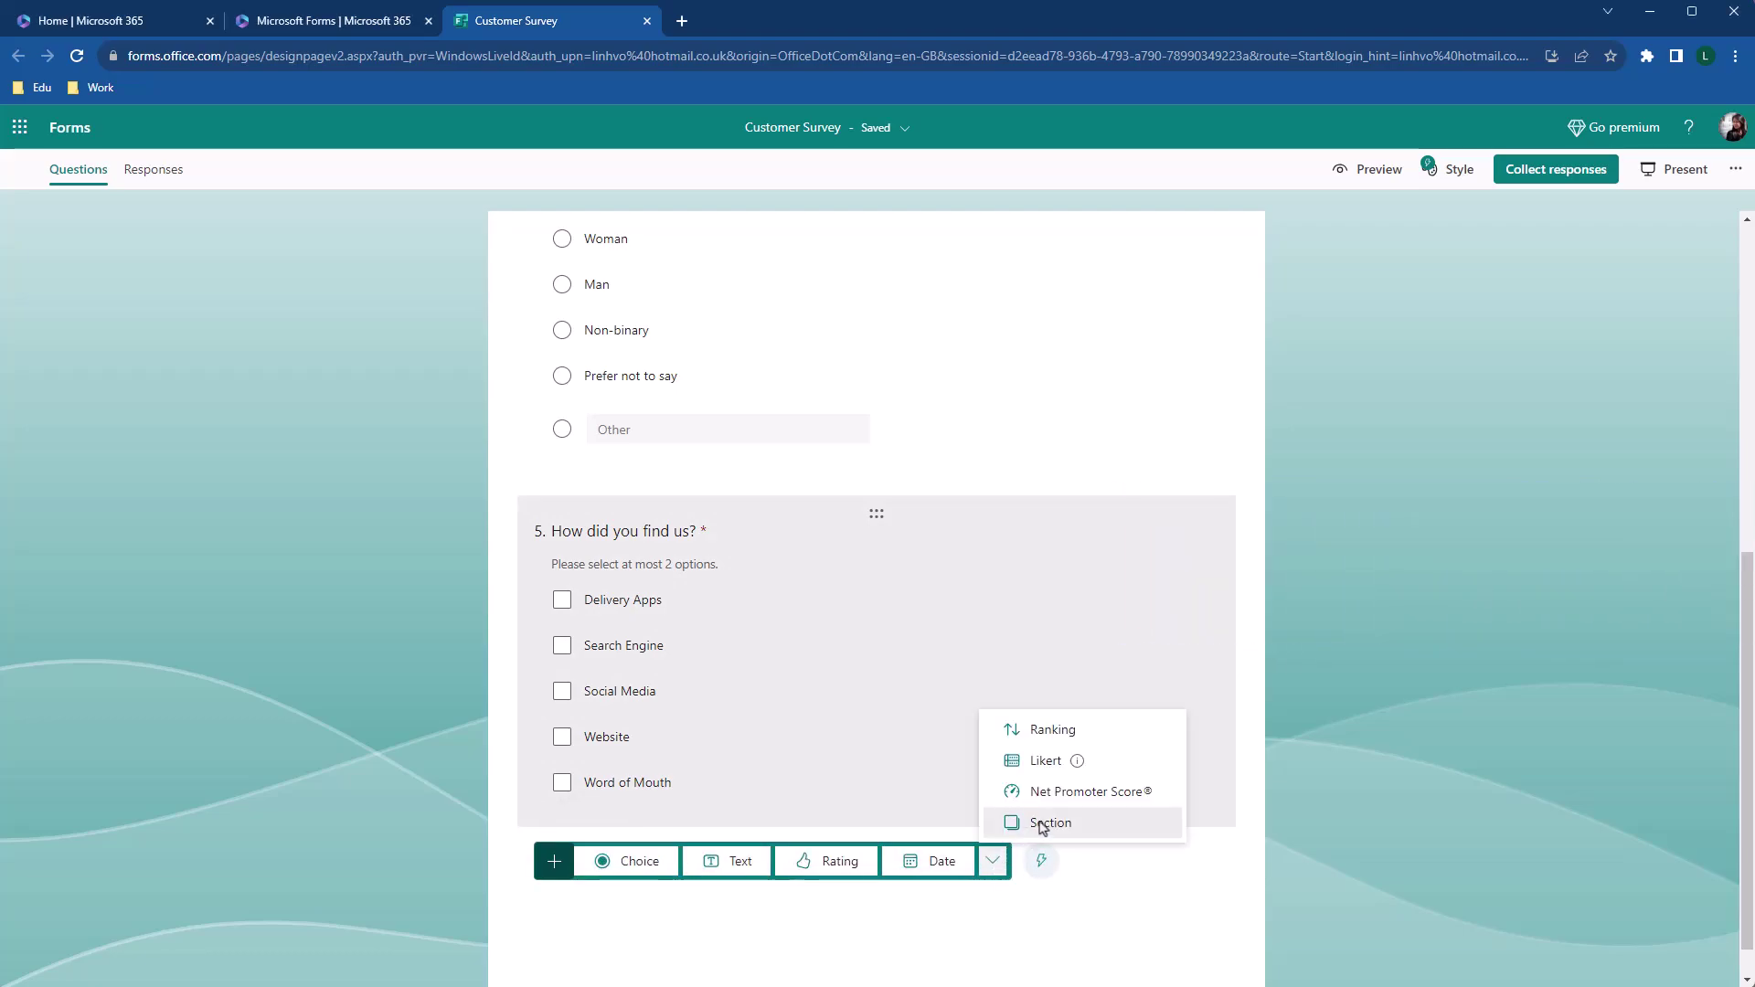
left_click(1041, 821)
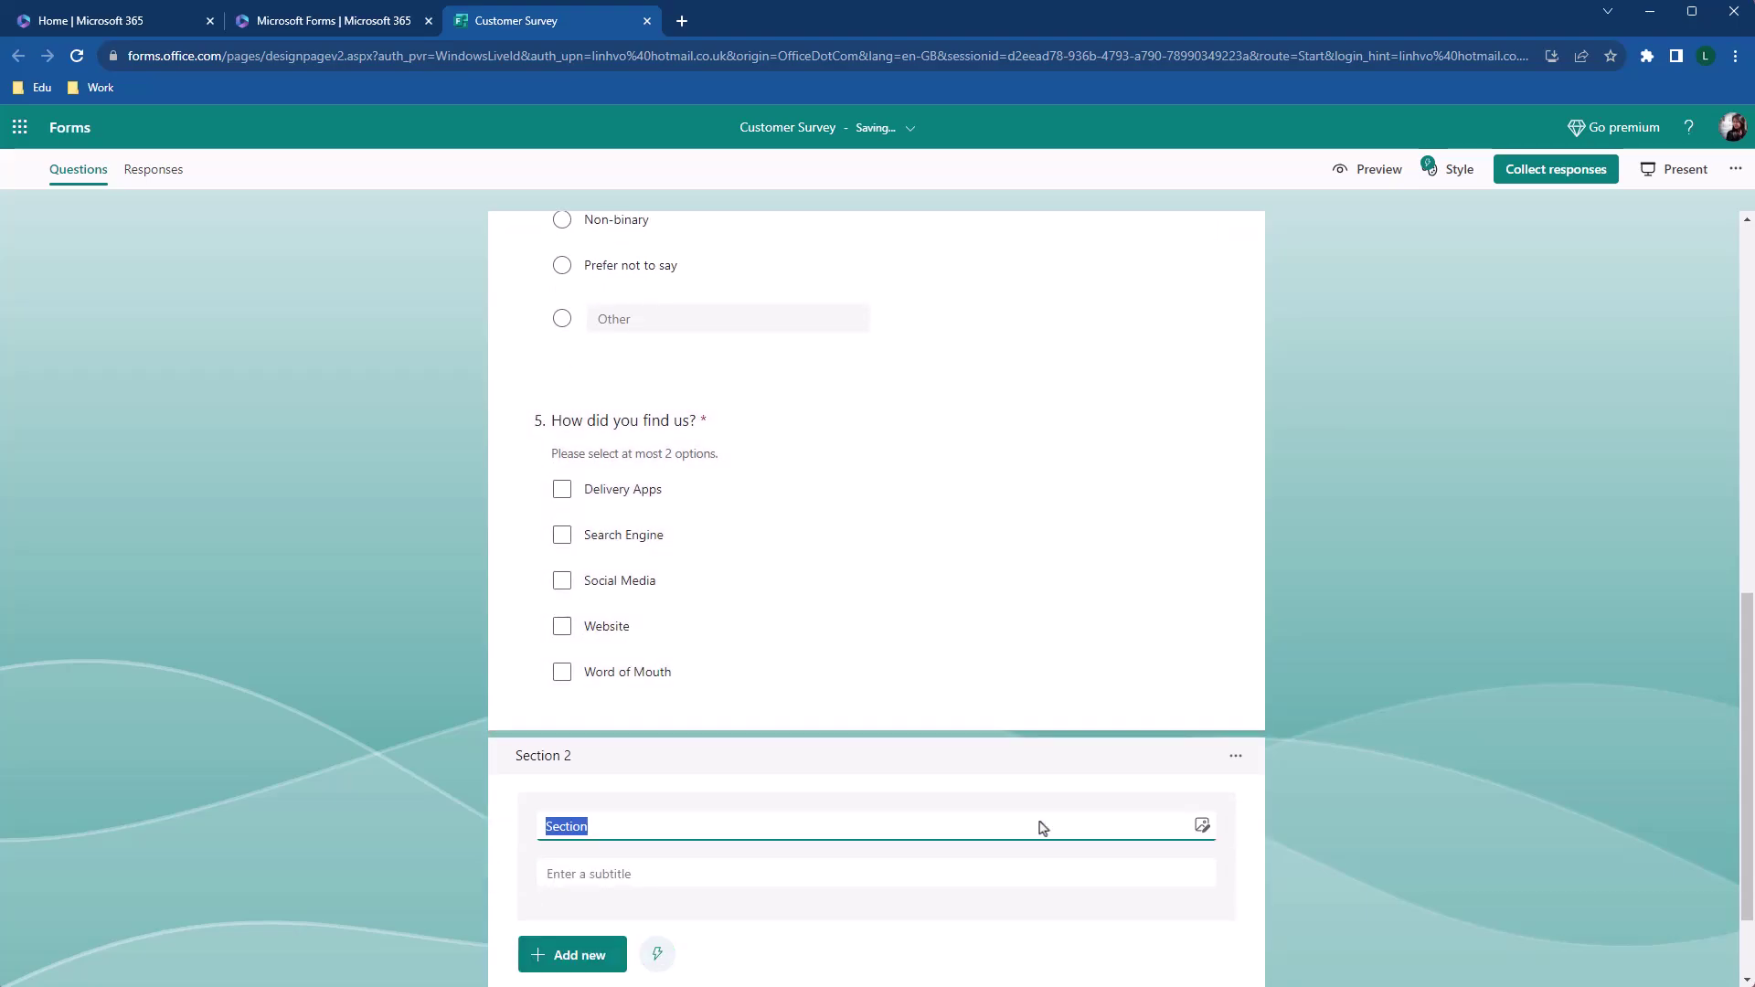
scroll(1055, 816, "up", 10)
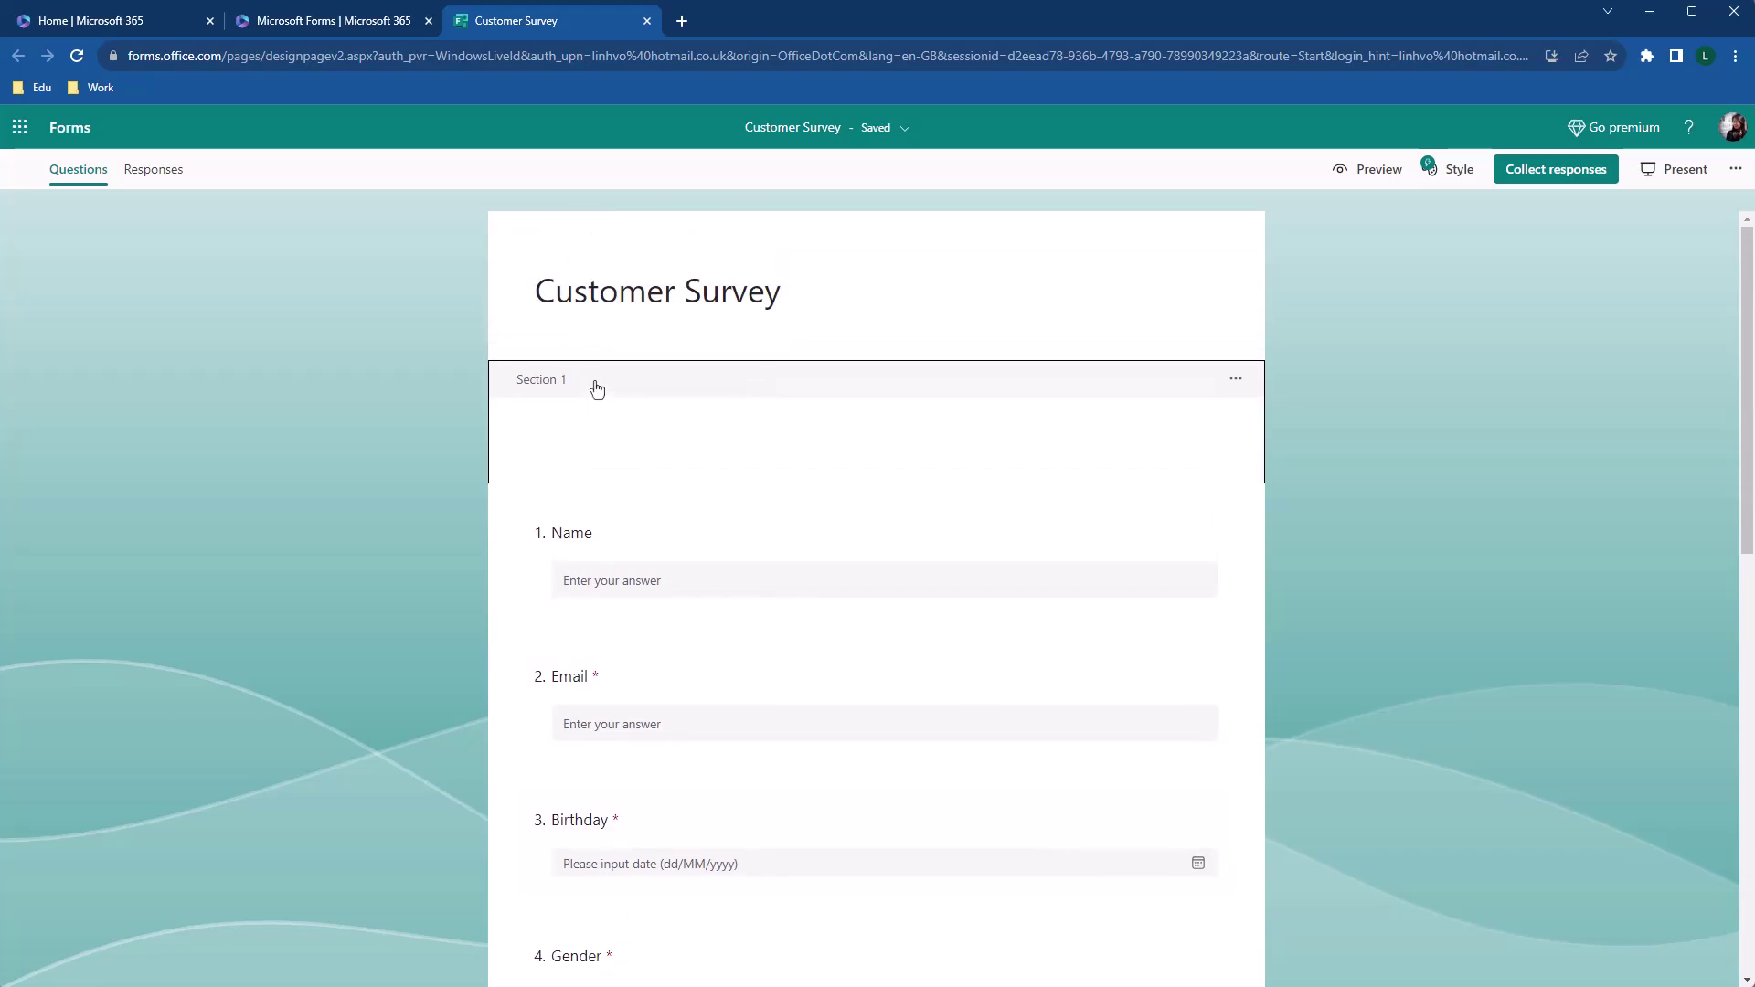
left_click(598, 385)
left_click(622, 446)
type("Customer Information")
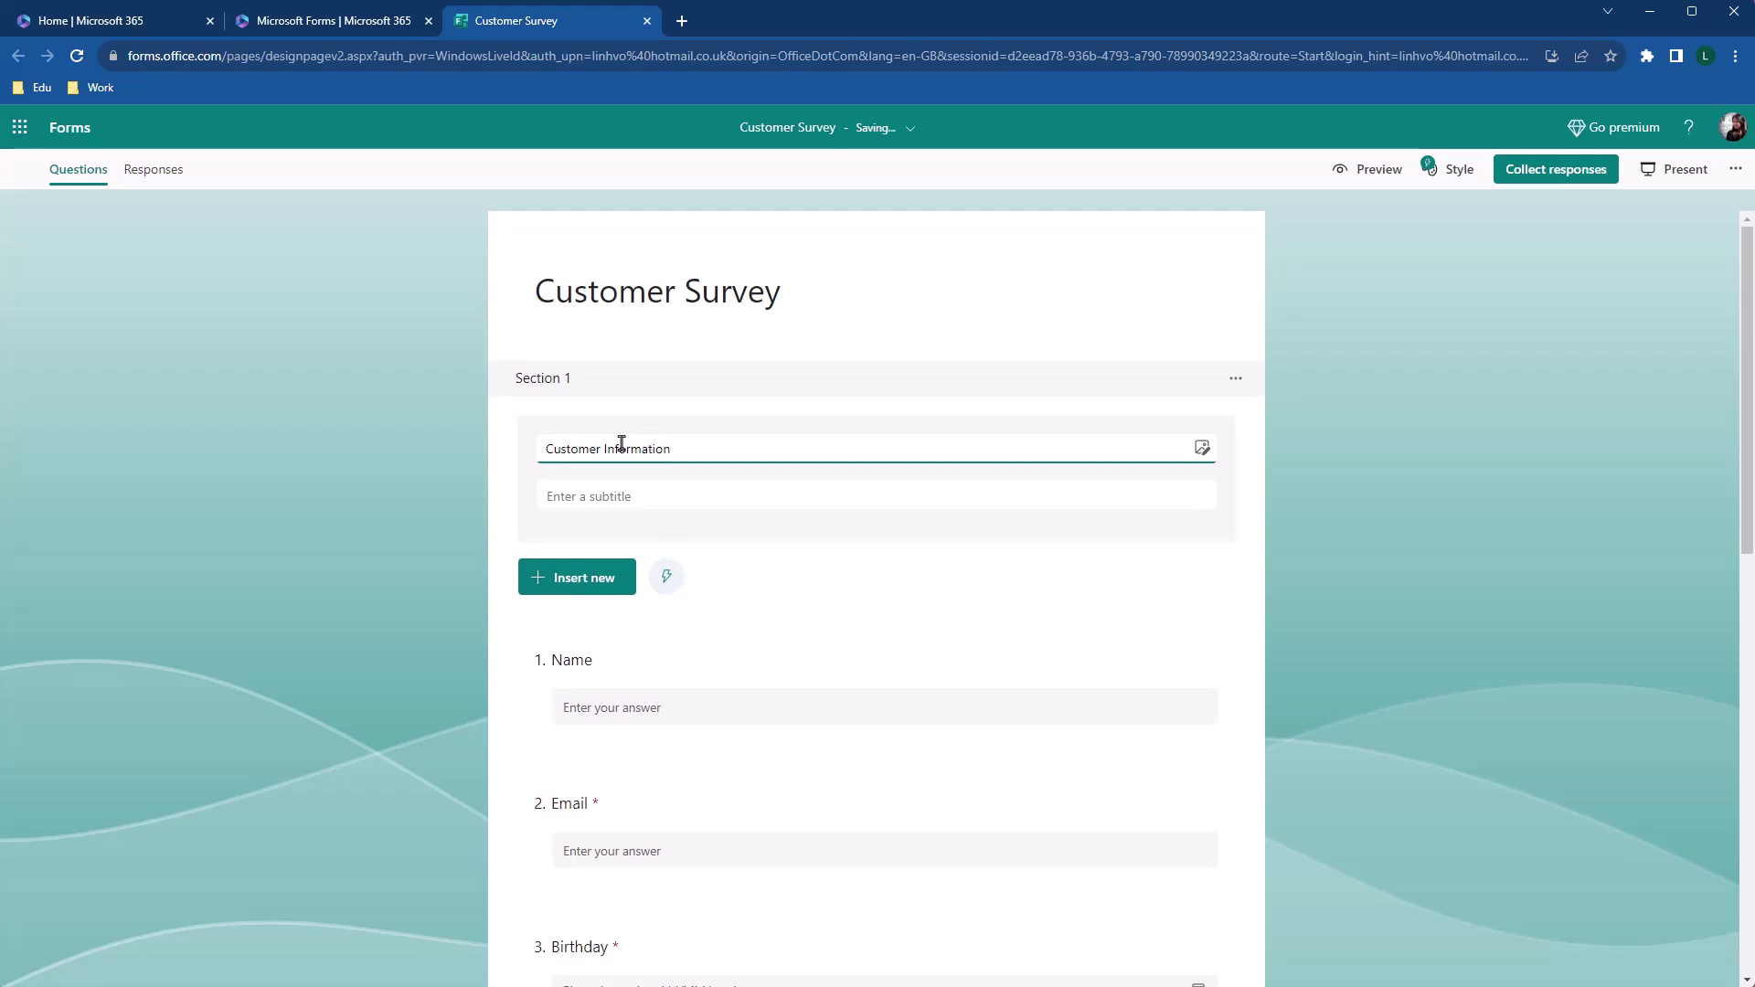
Title Section 2 'Customer Feedback'
scroll(622, 446, "down", 10)
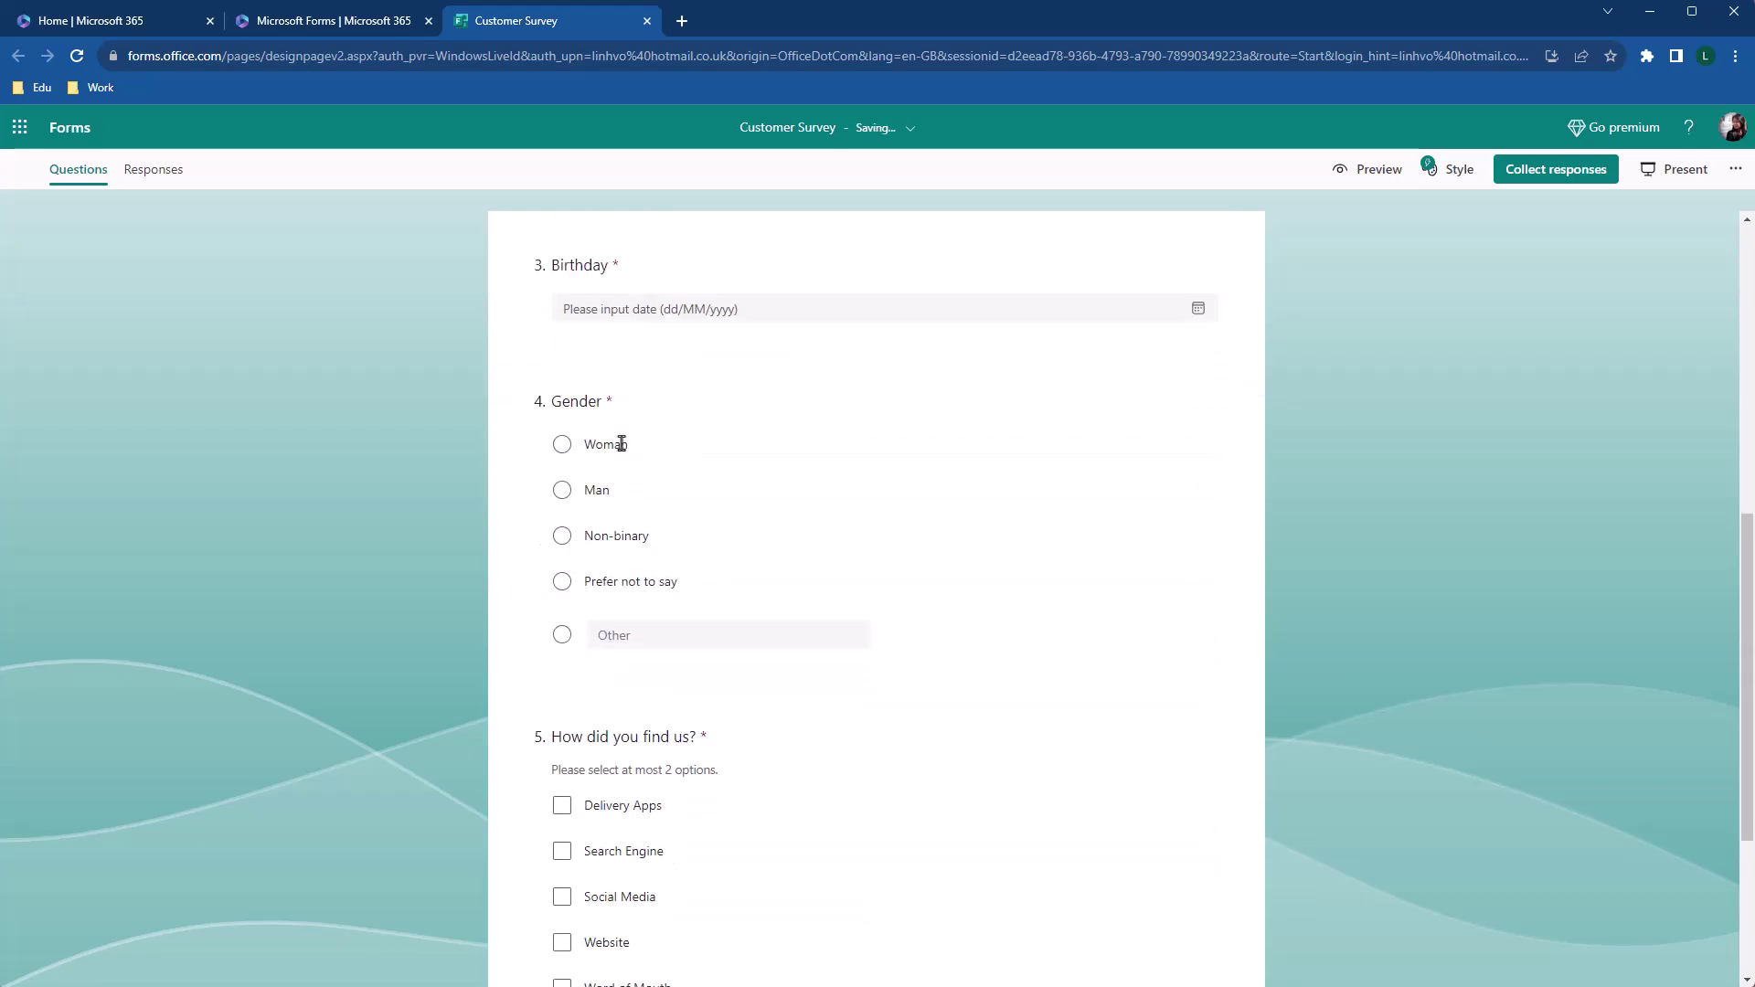
left_click(646, 852)
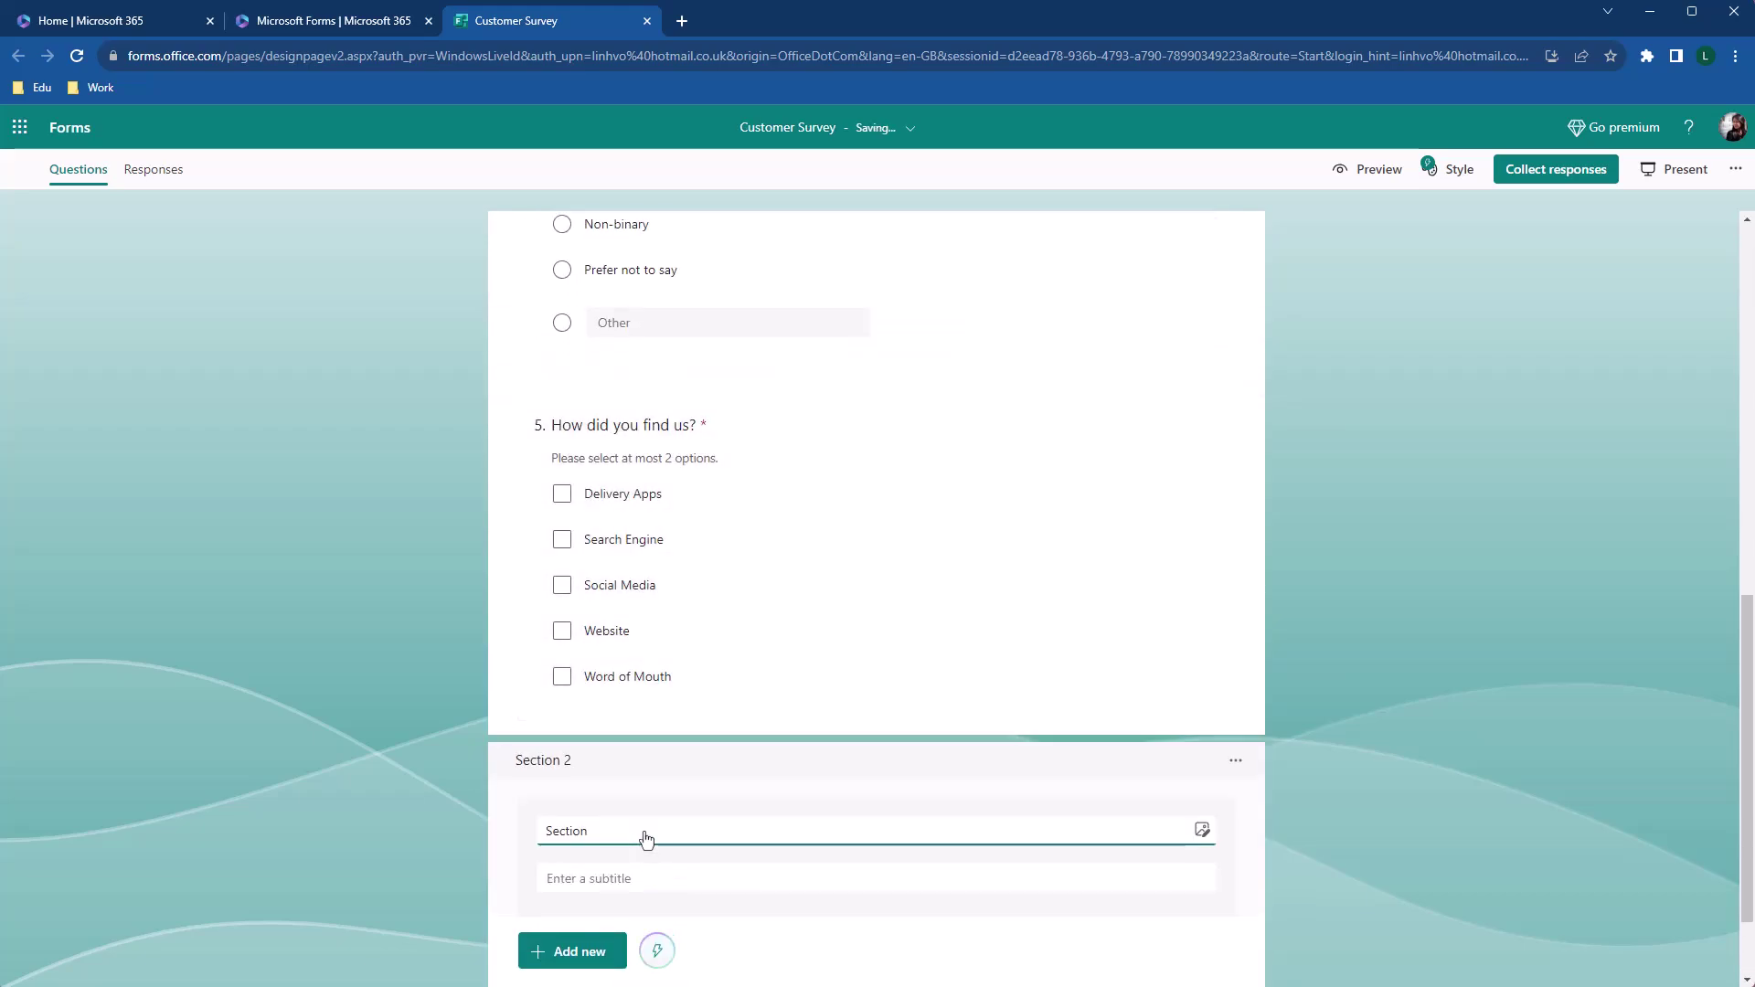
double_click(644, 831)
type("Customer Feedback")
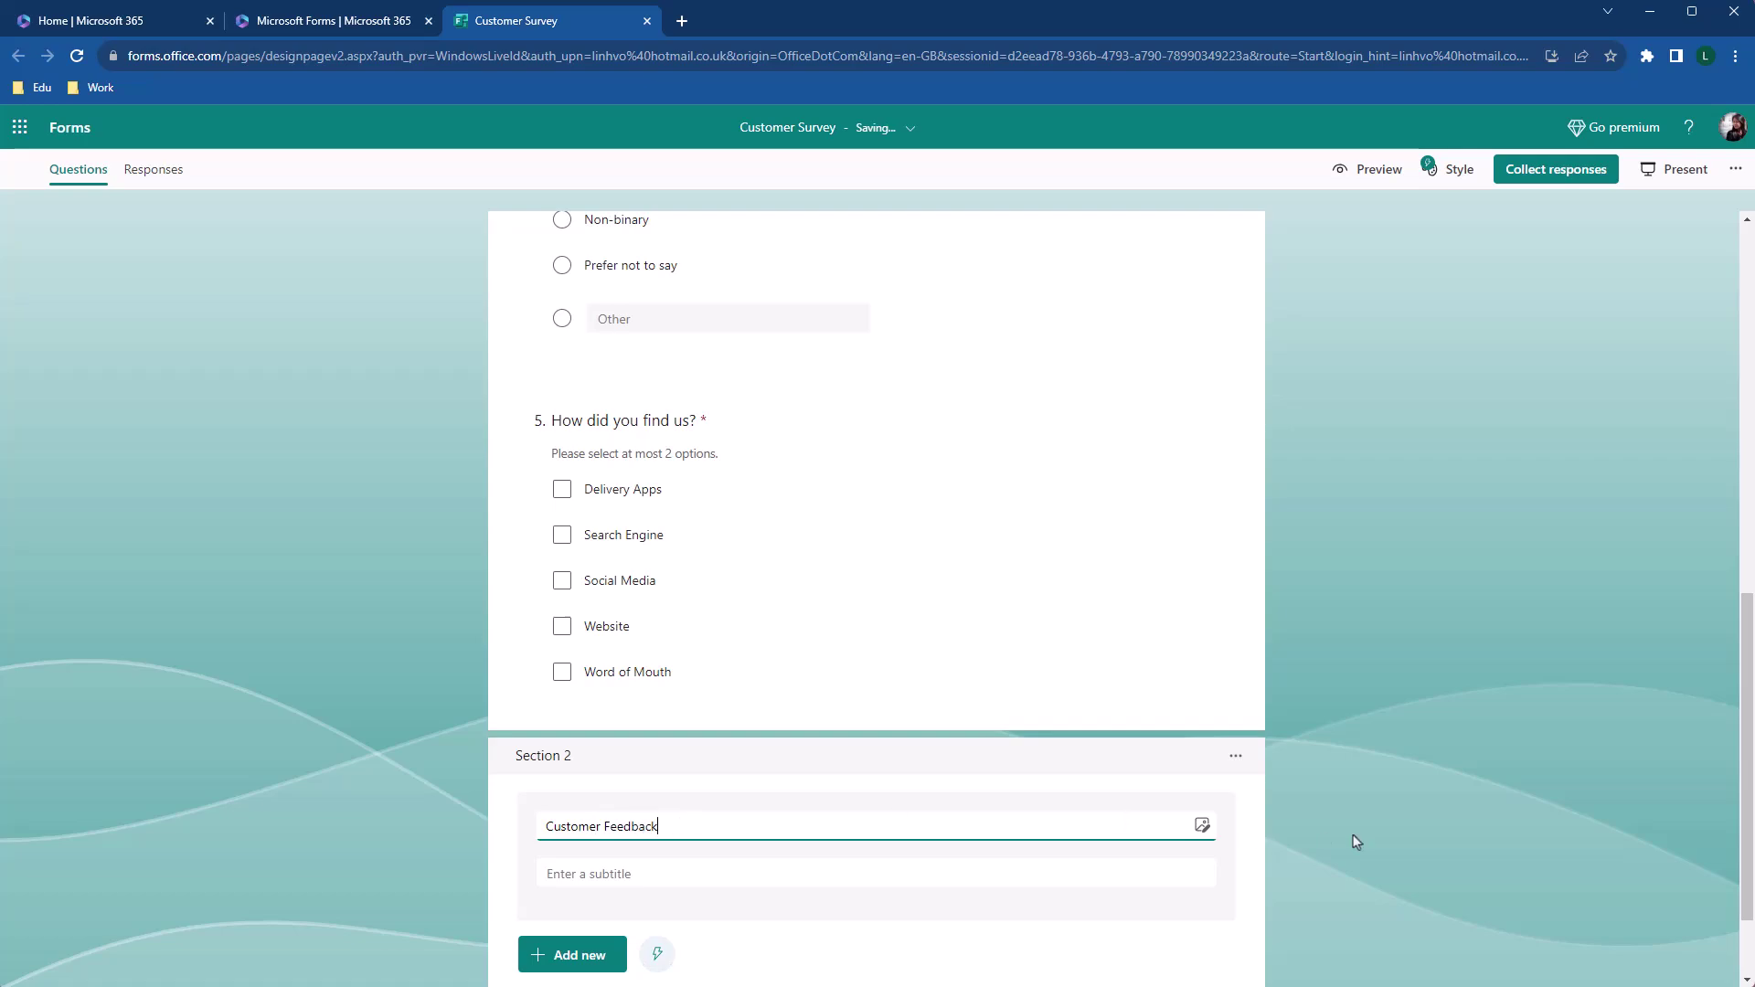
left_click(1343, 840)
scroll(1343, 842, "down", 1)
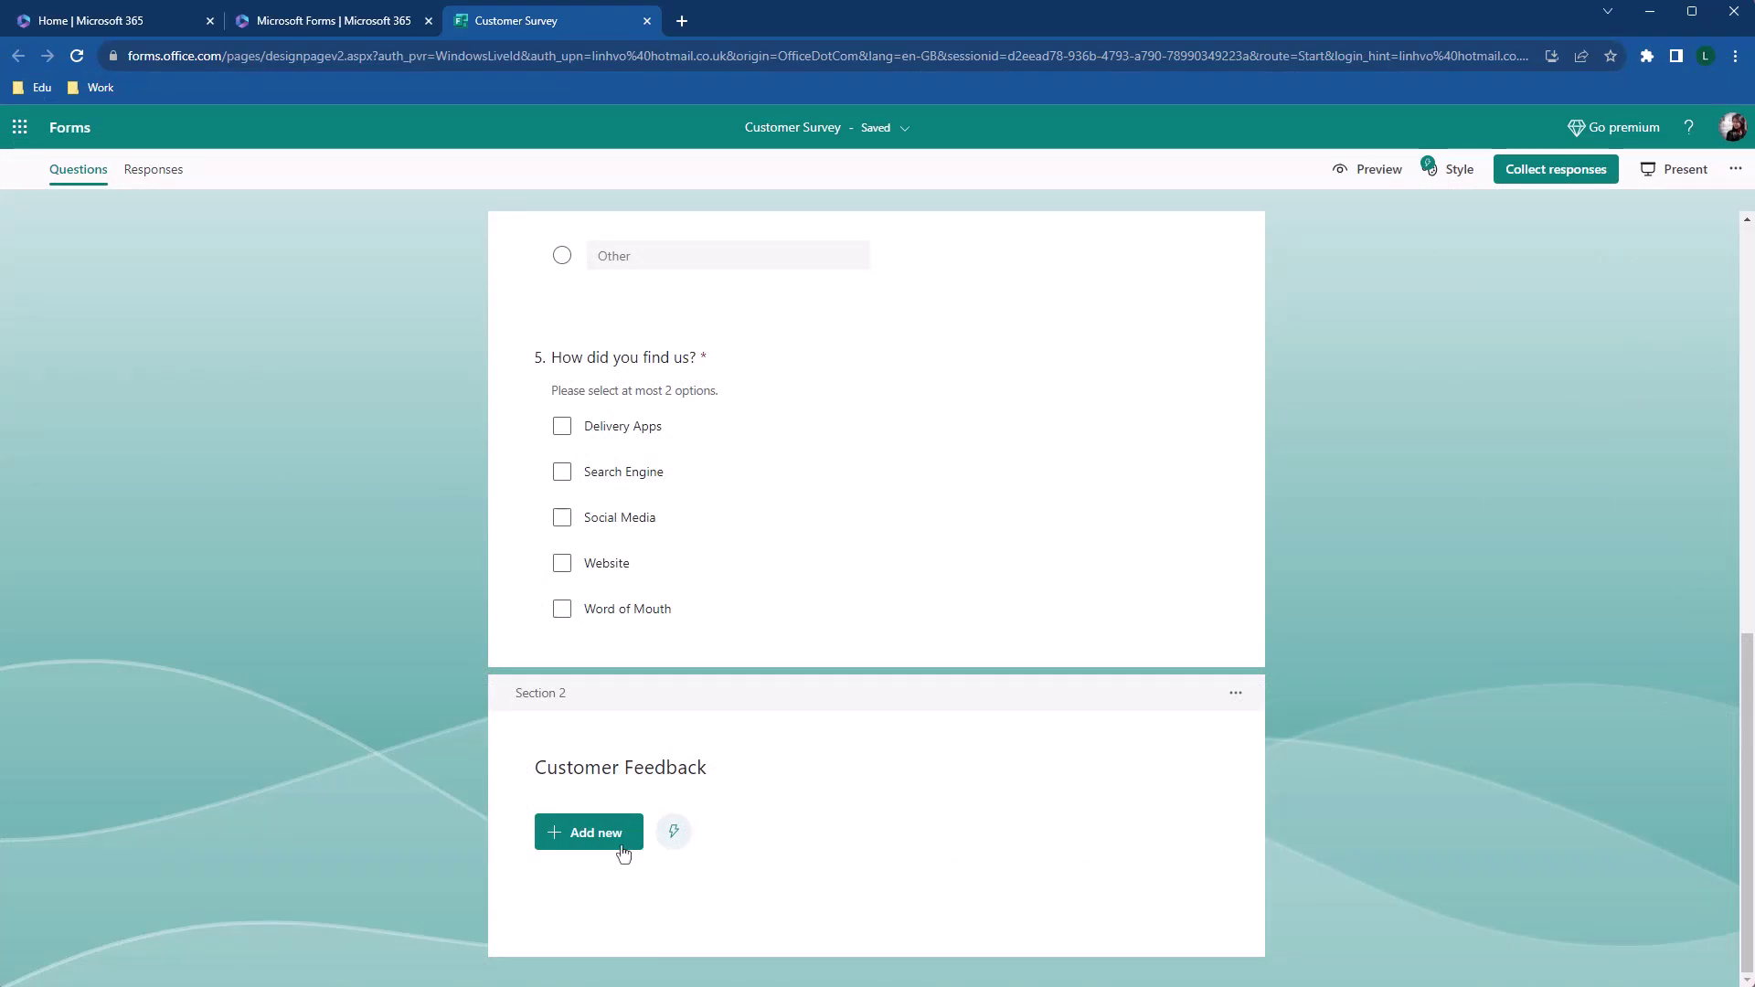
Add rating question 6 with the pasted wording 'How was your experience at our shop?'
left_click(626, 846)
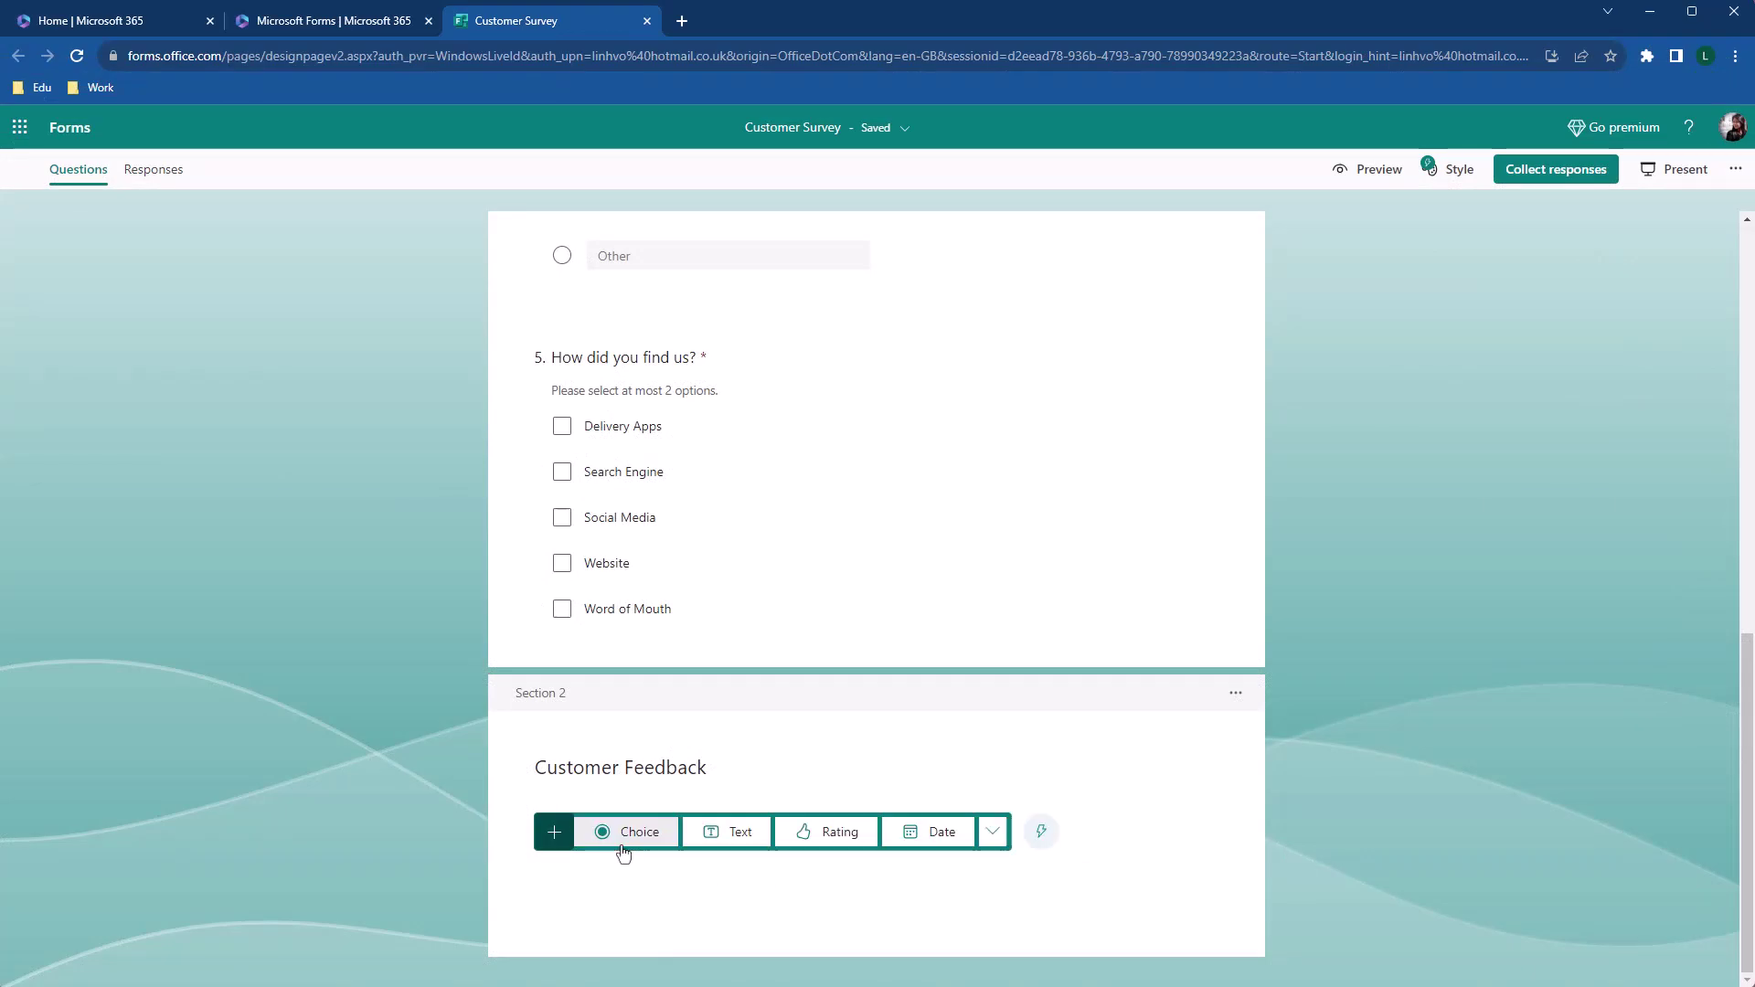
left_click(832, 833)
left_click(837, 705)
double_click(653, 709)
type("How was your experience at our shop?")
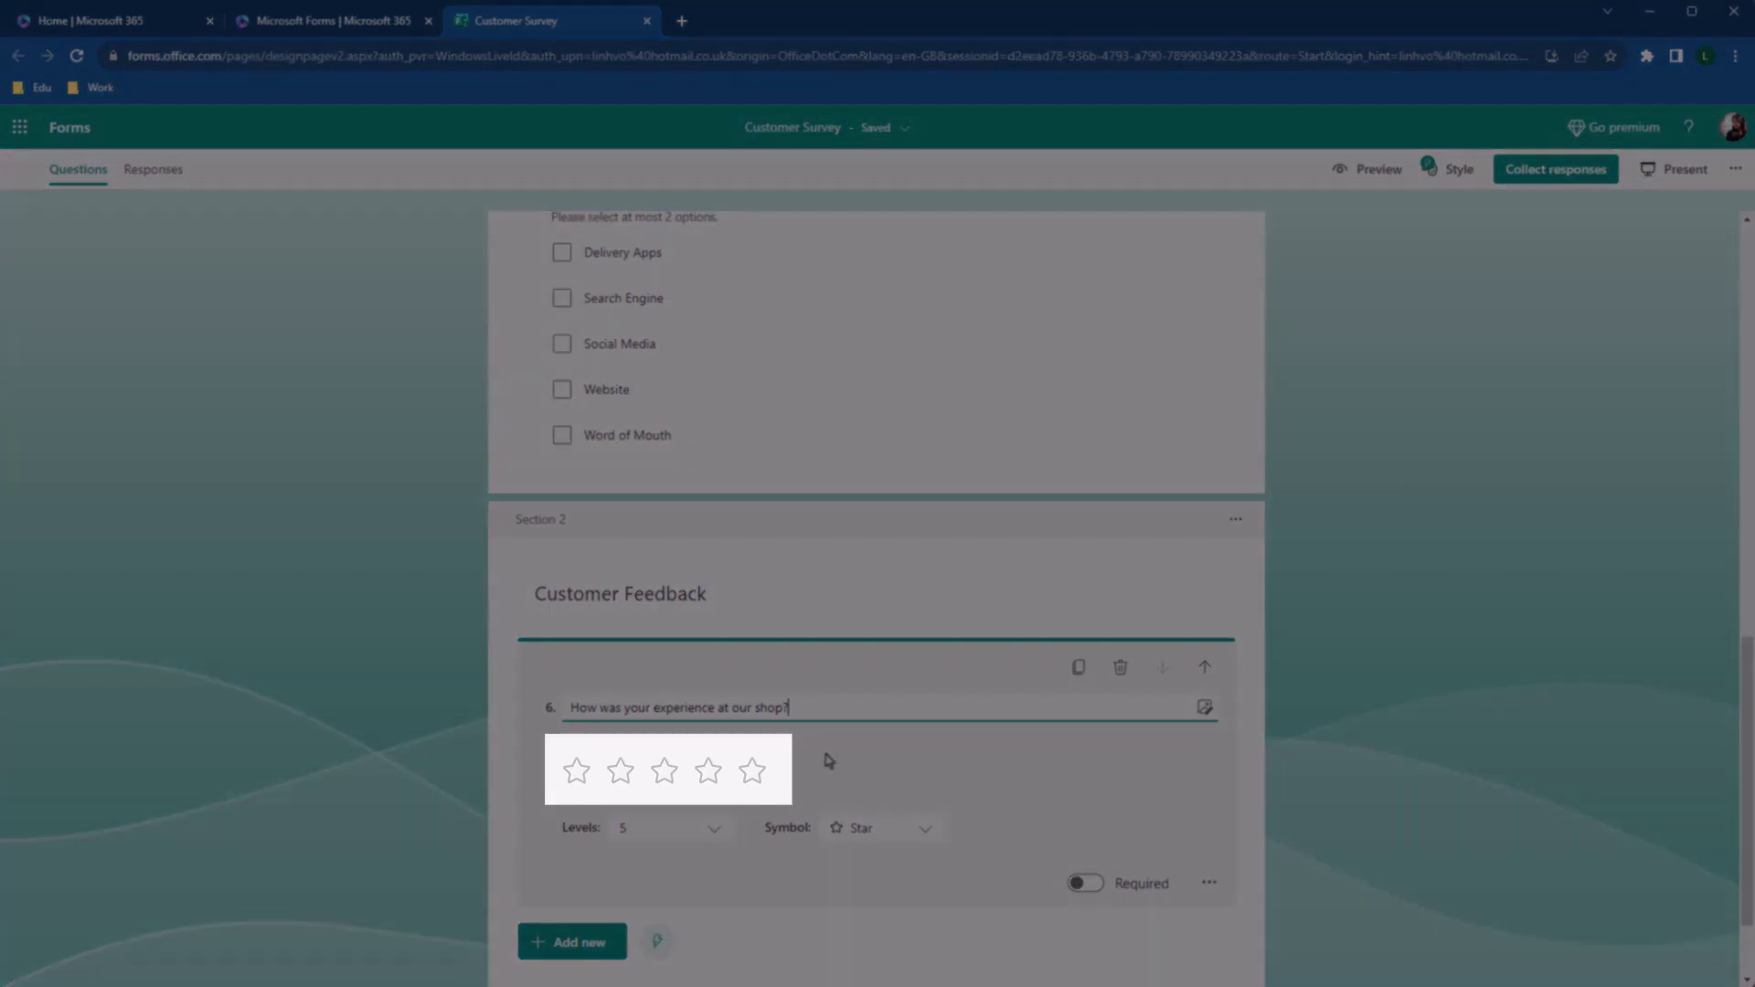
left_click(827, 759)
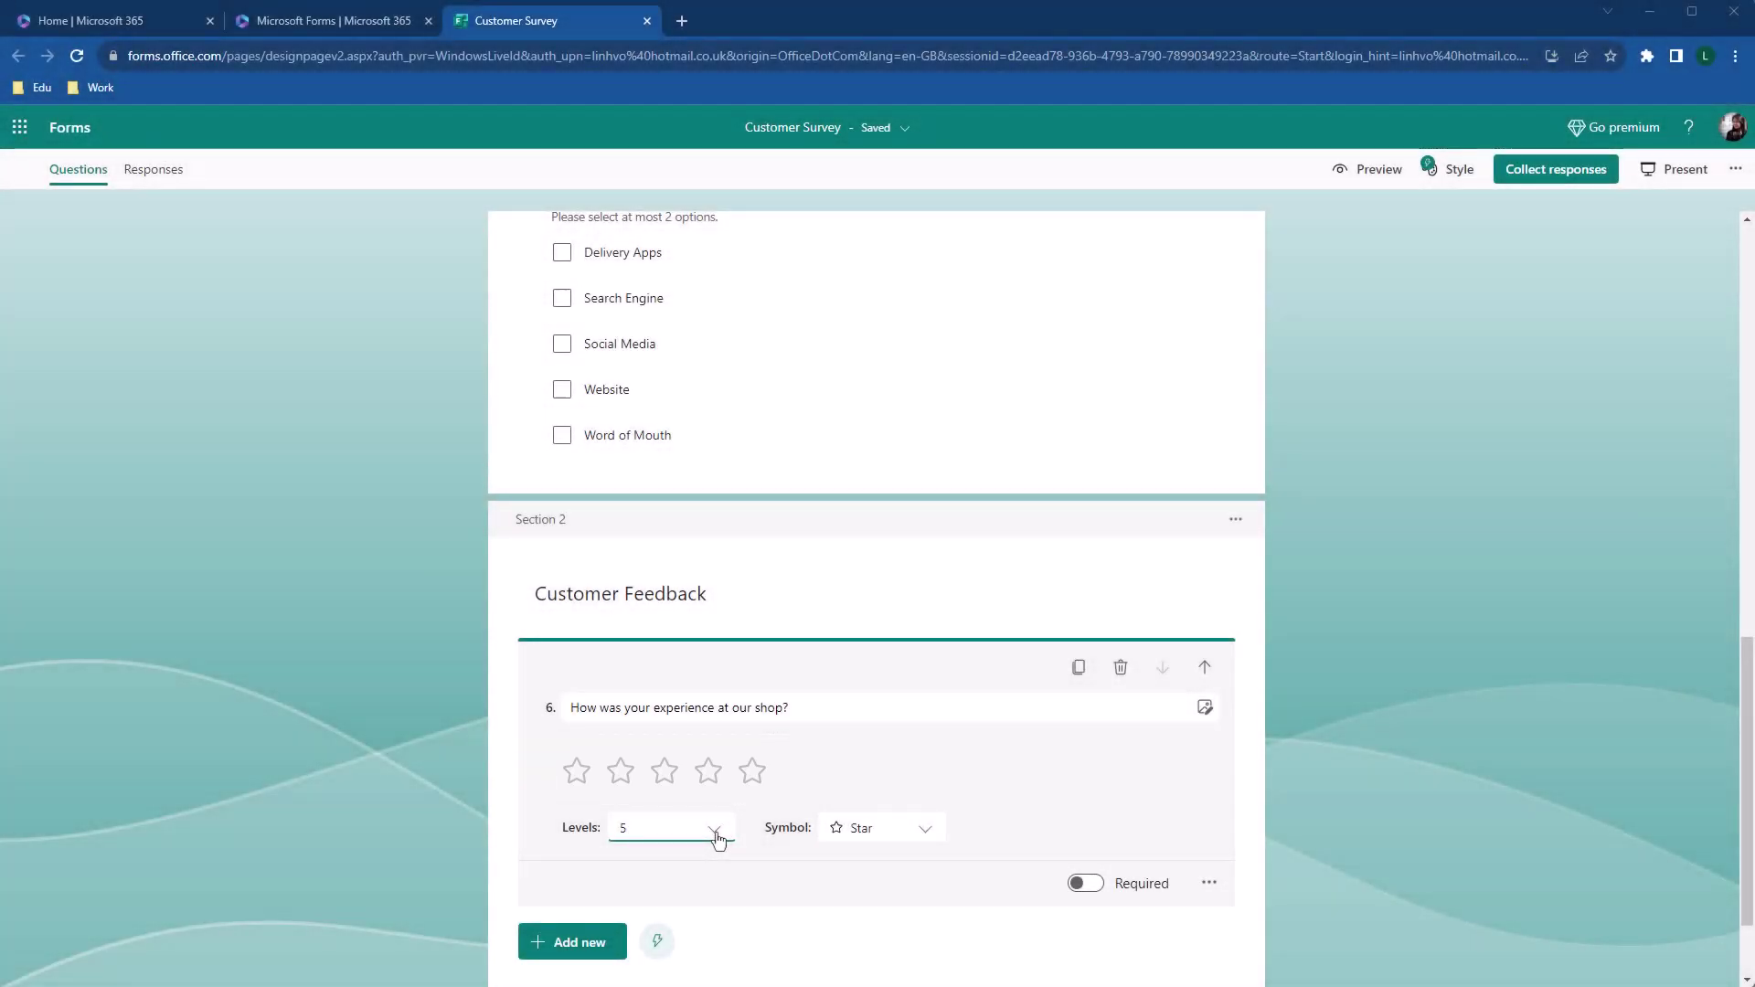
Set question 6 to 5 levels with the Star symbol
left_click(716, 829)
scroll(719, 790, "down", 2)
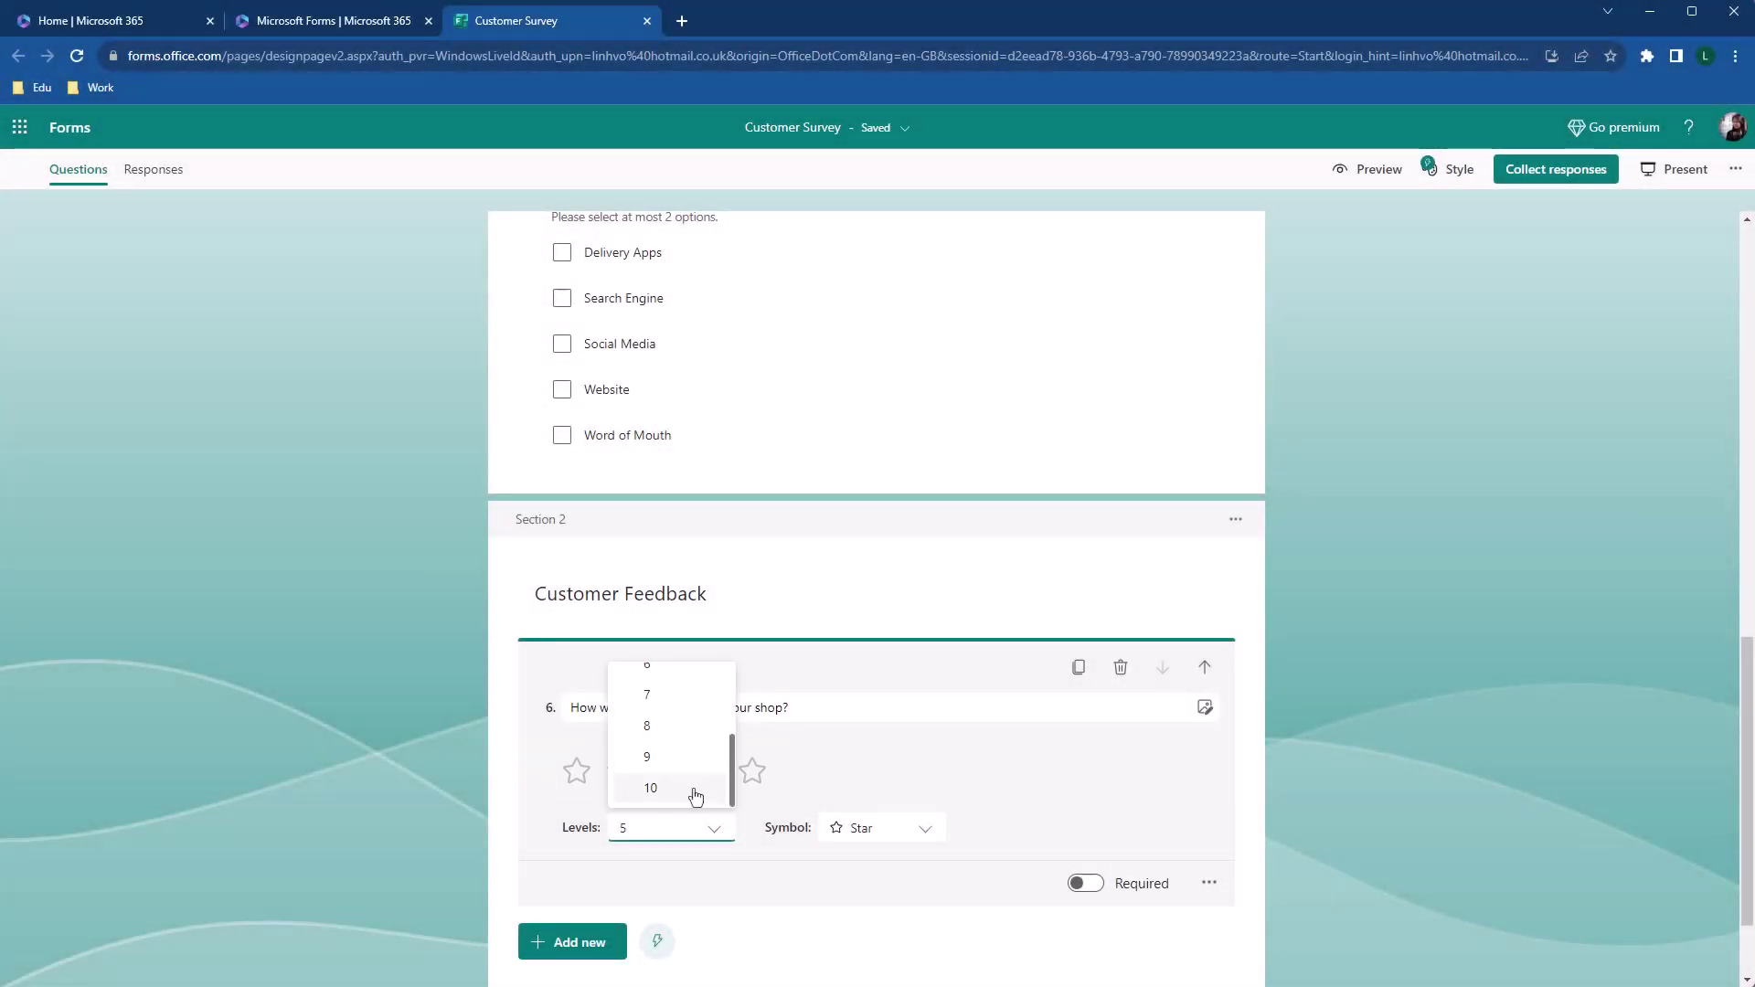
left_click(692, 794)
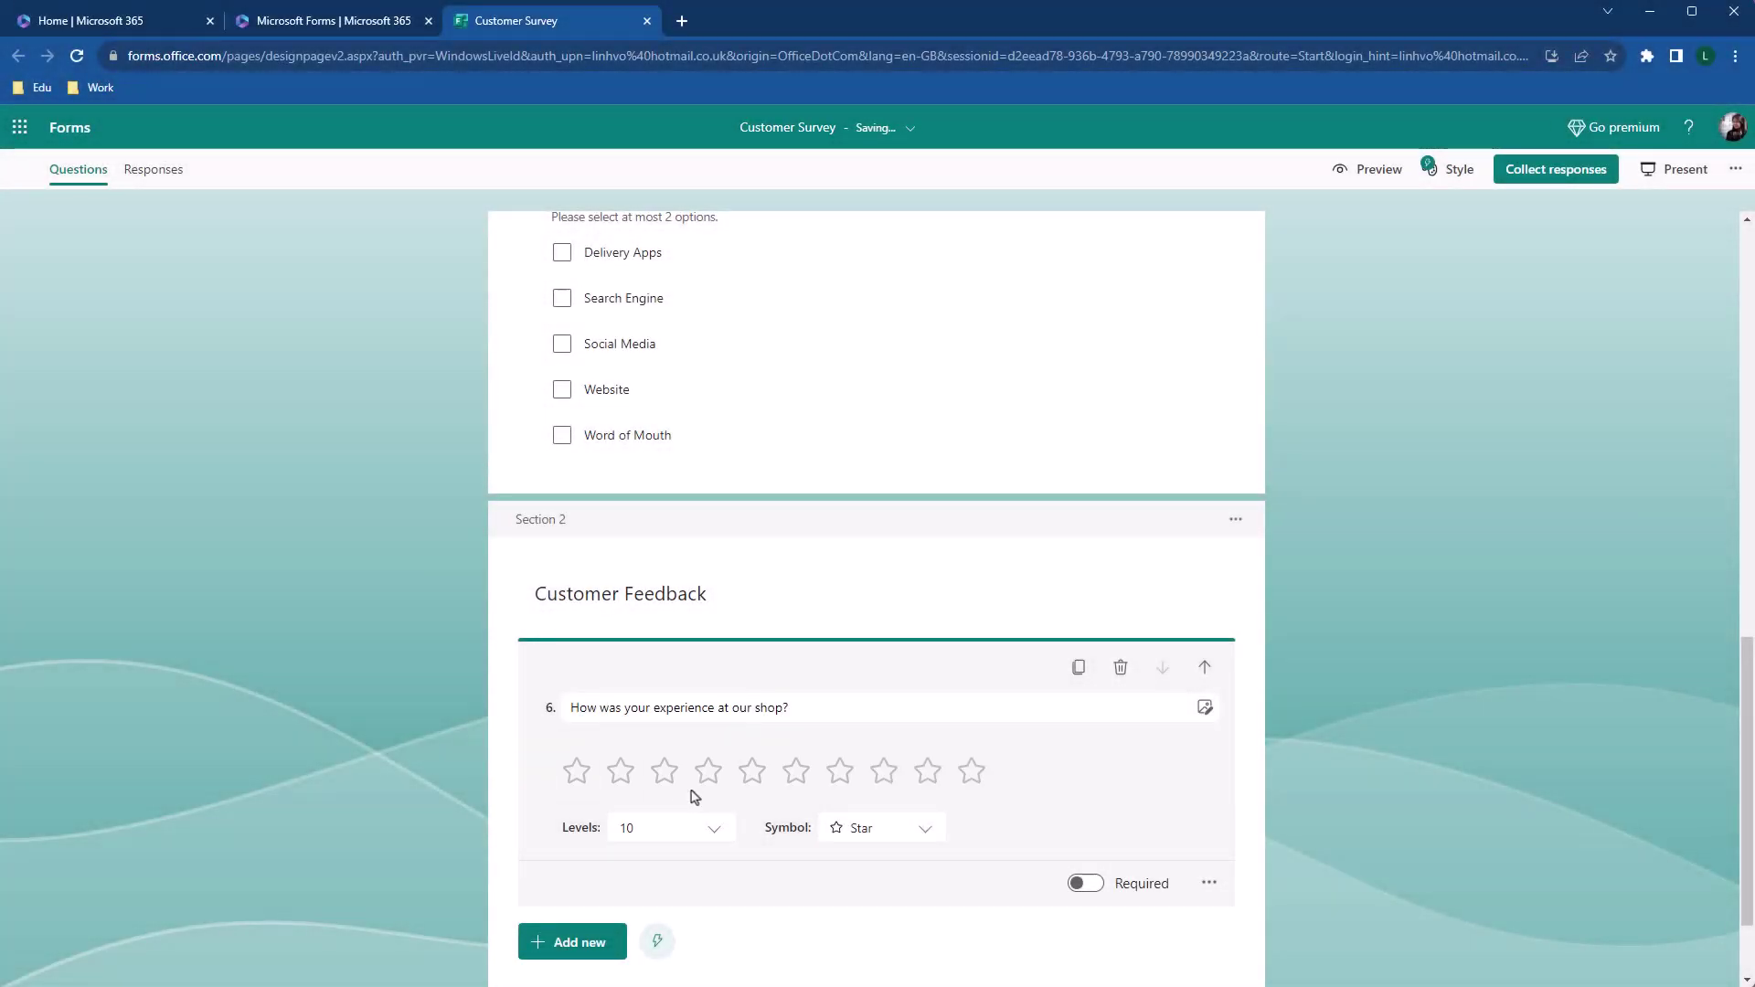
left_click(925, 831)
left_click(921, 720)
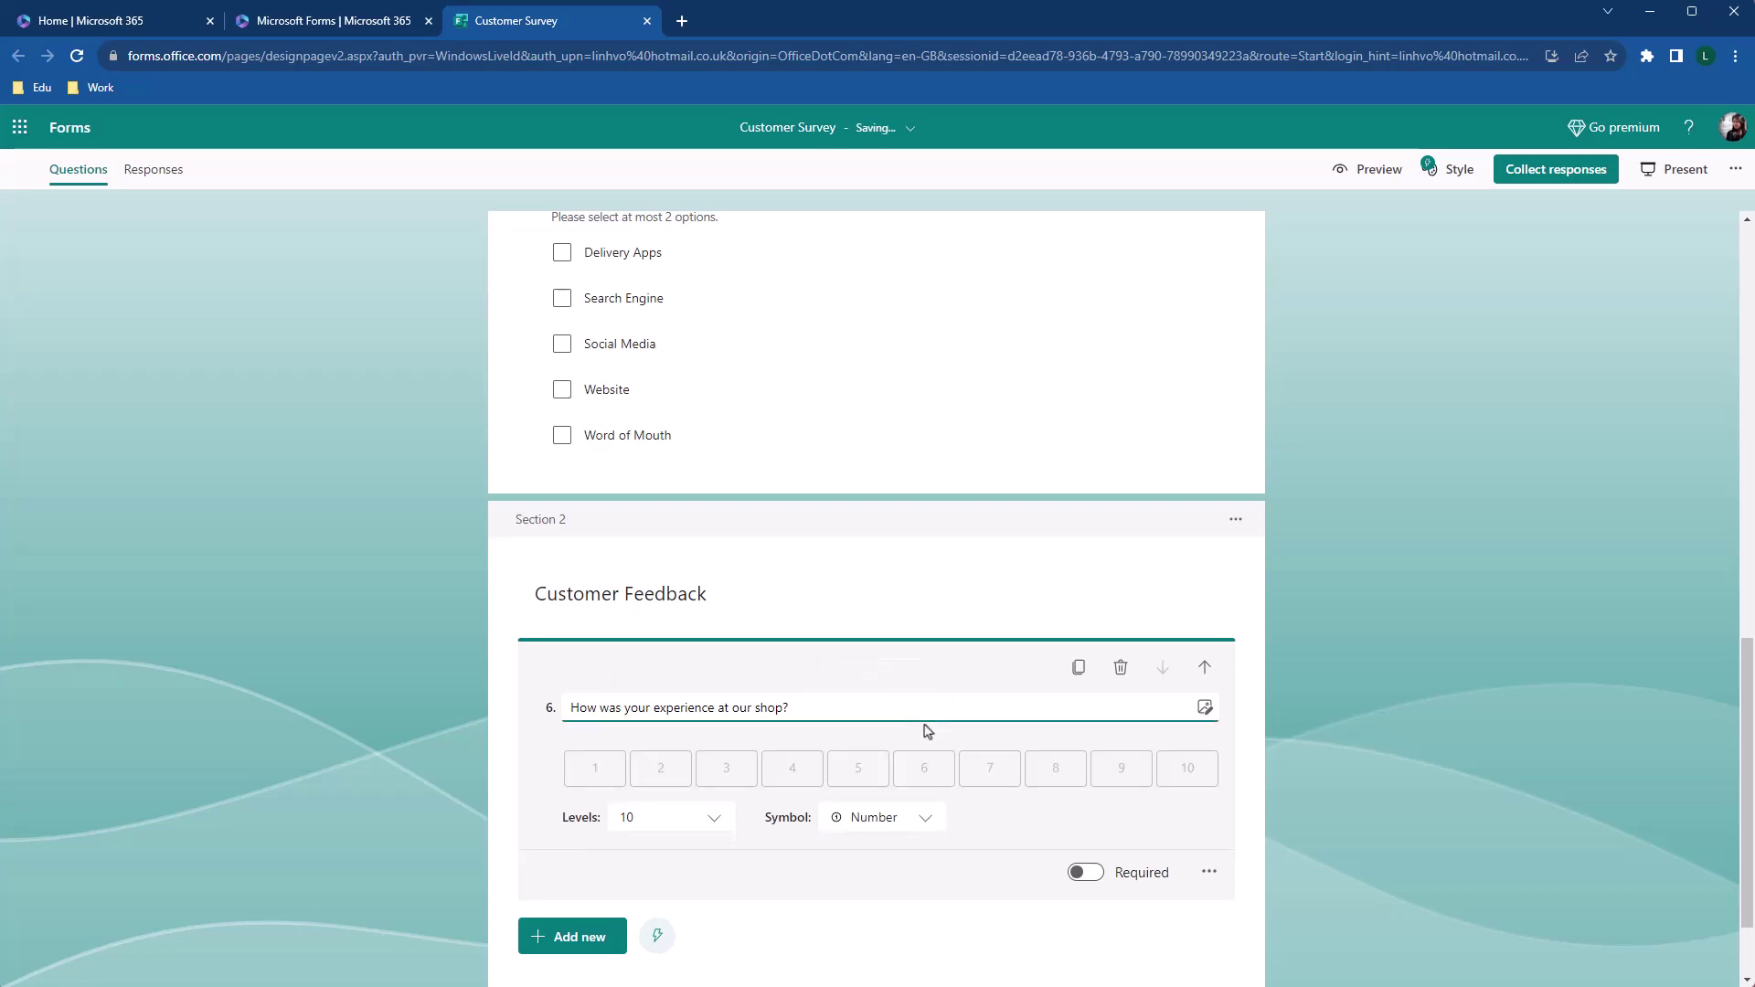
left_click(713, 834)
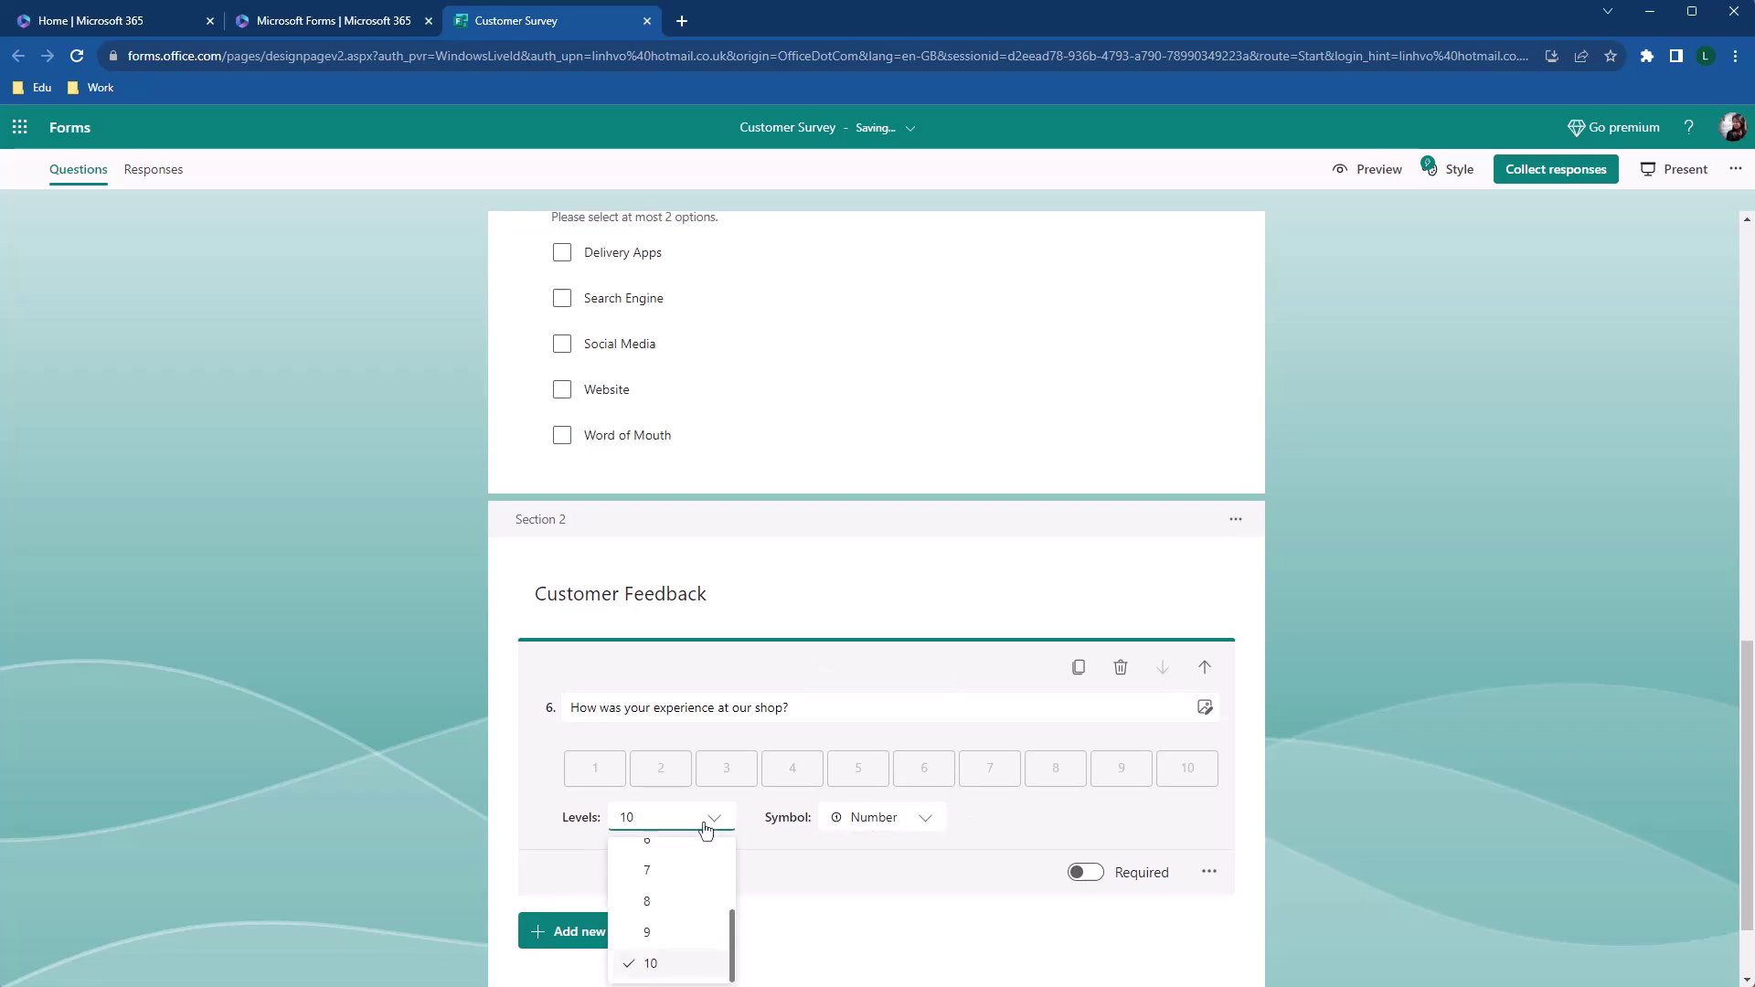
scroll(693, 874, "up", 2)
left_click(669, 953)
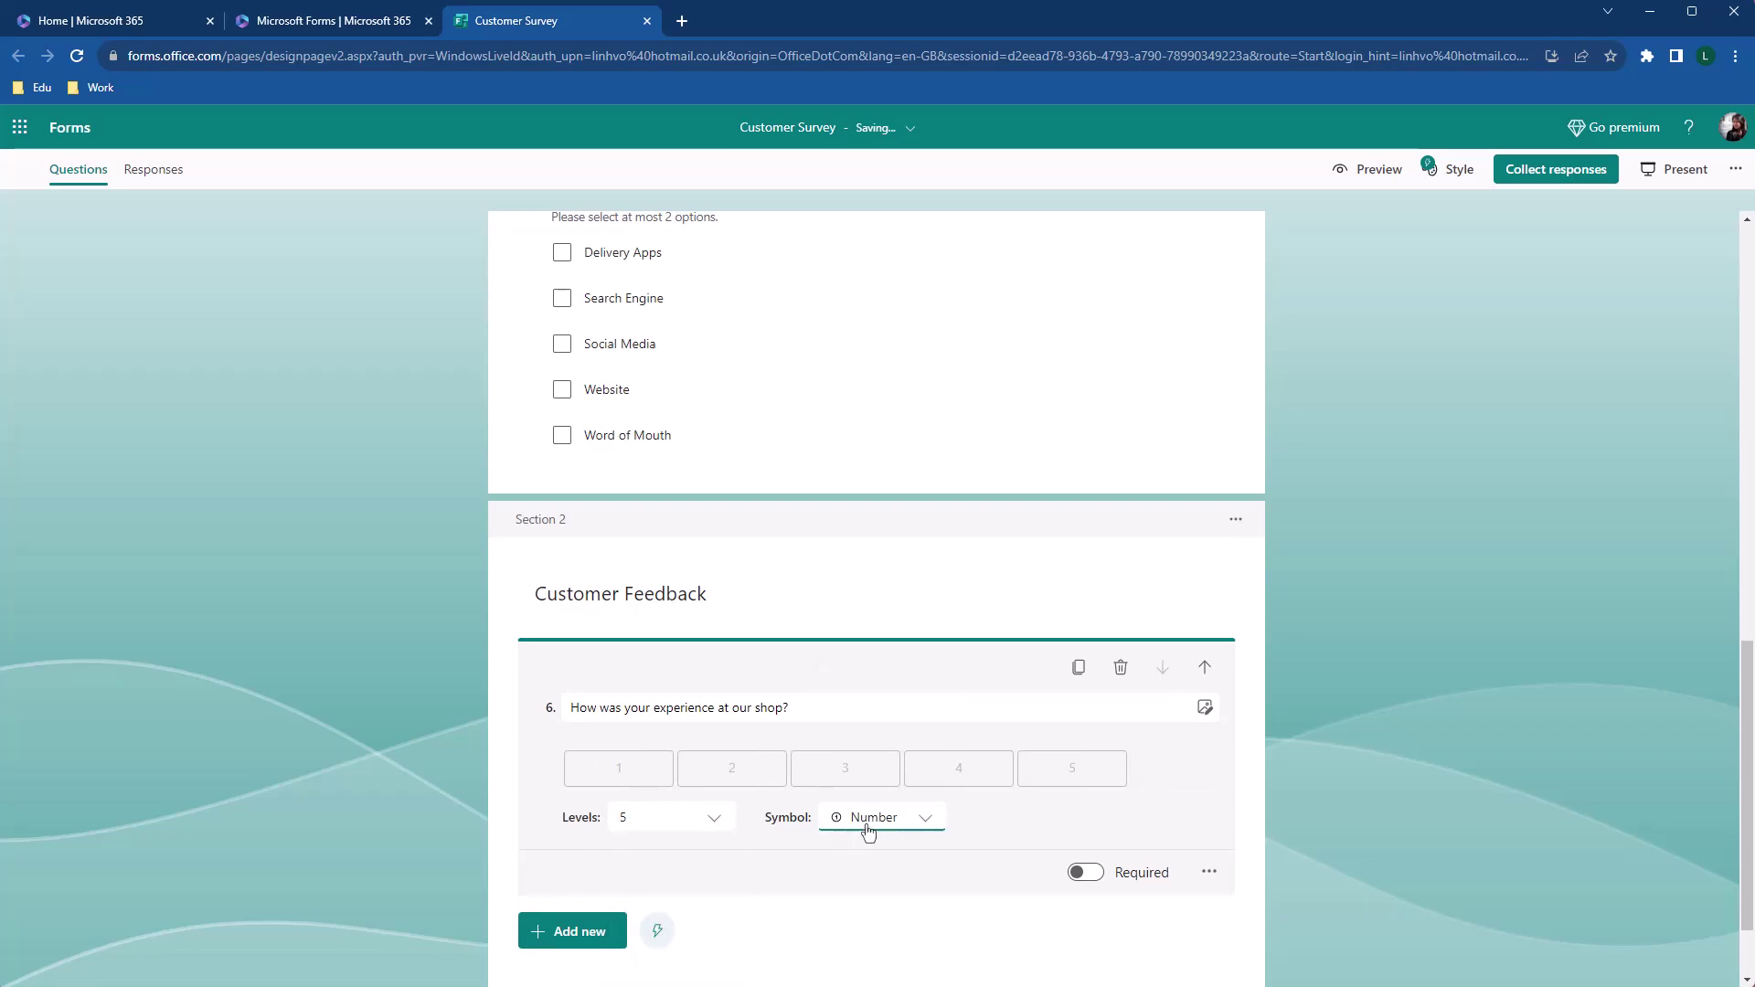
left_click(891, 827)
left_click(891, 864)
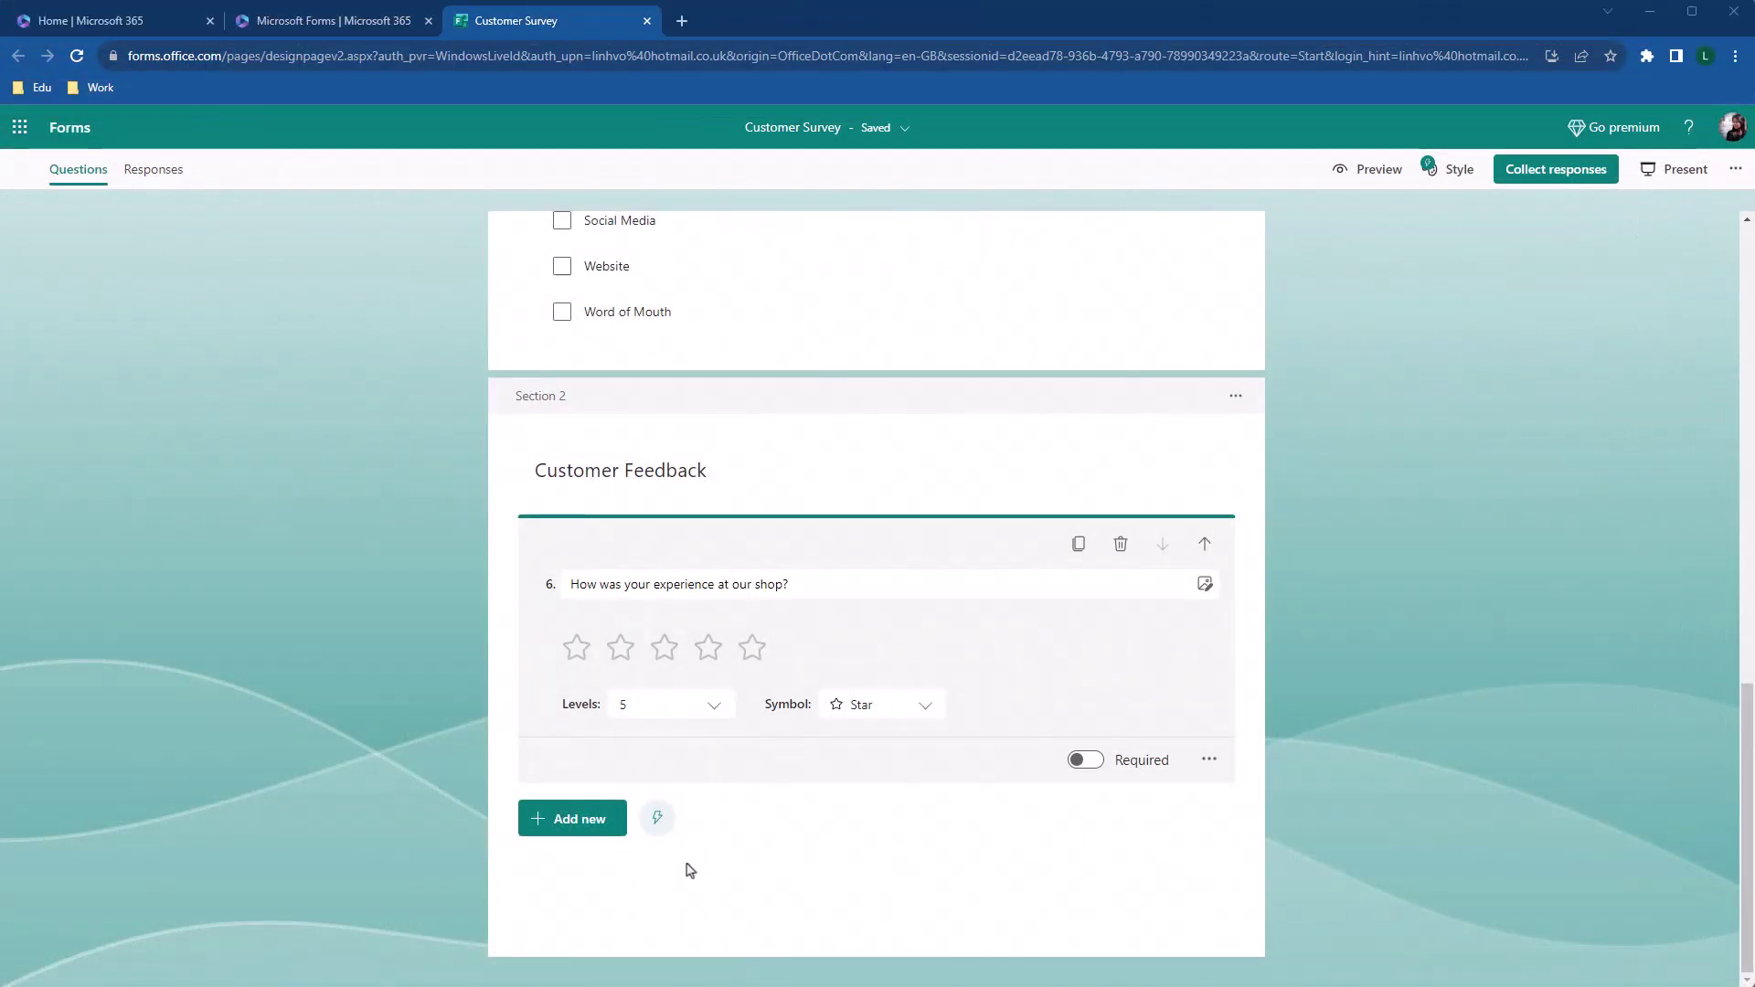
Add a Net Promoter Score question 7 and shorten its title to 'How likely are you to recommend?'
left_click(574, 822)
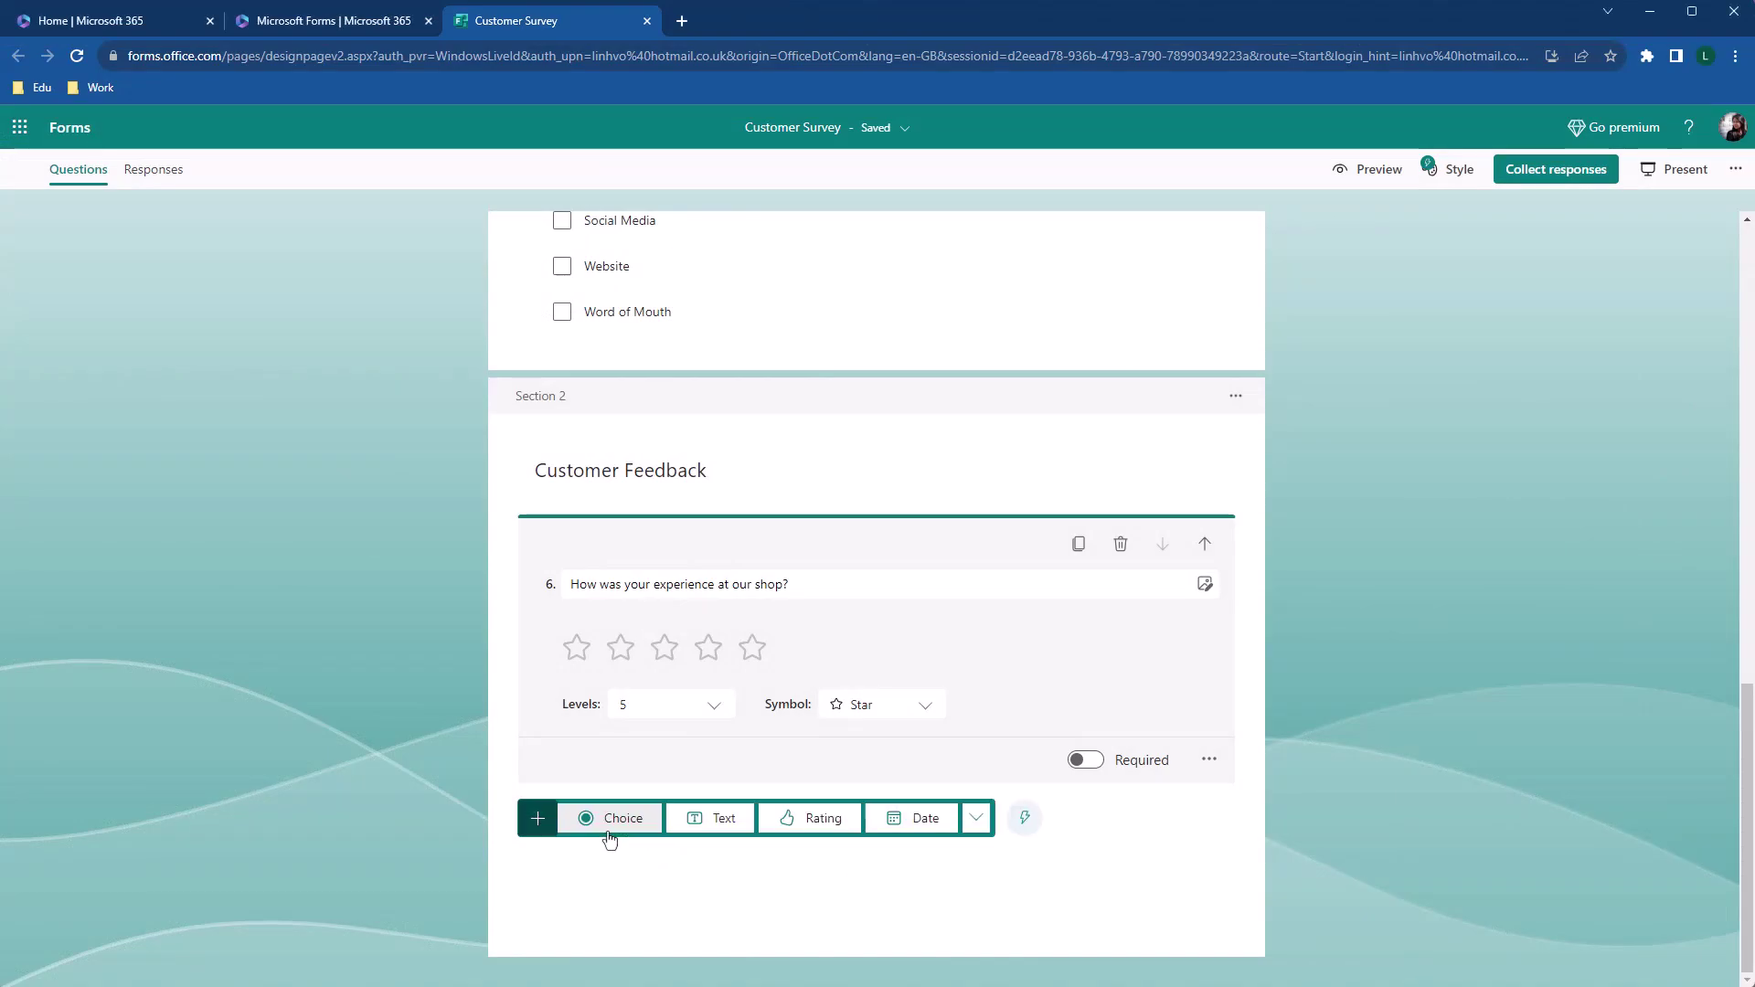
left_click(976, 818)
left_click(1035, 921)
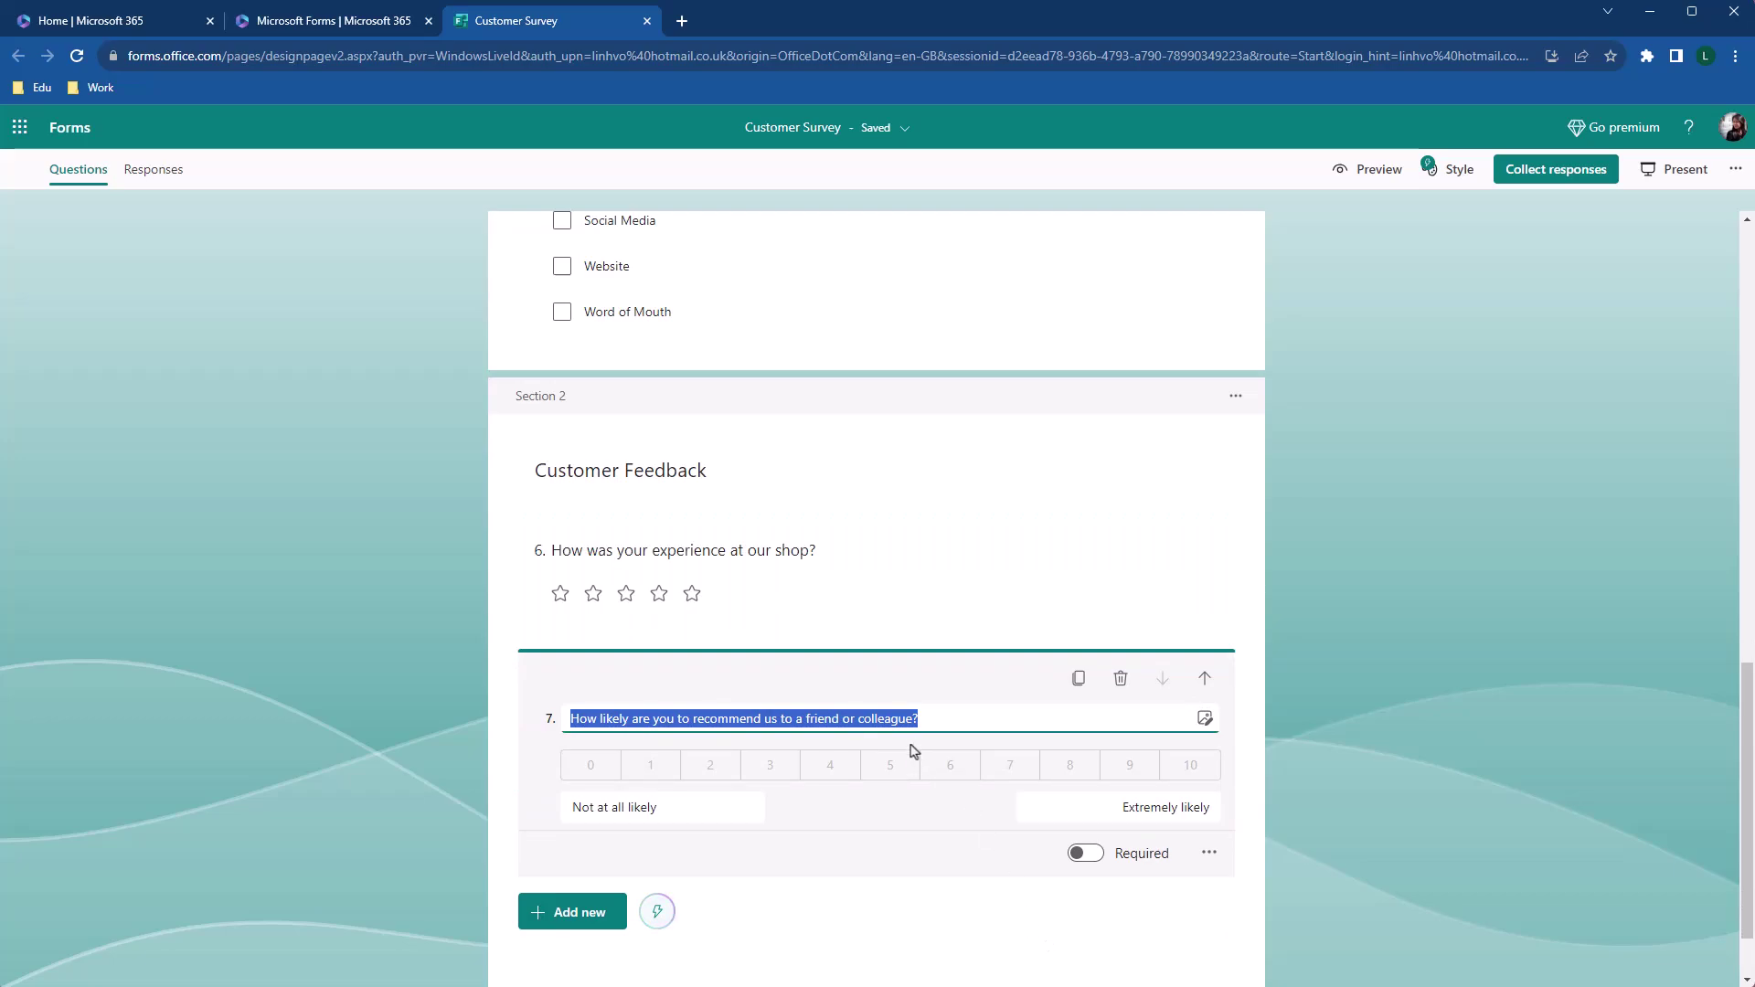
left_click(913, 721)
left_click_drag(913, 721, 769, 723)
key("BackSpace")
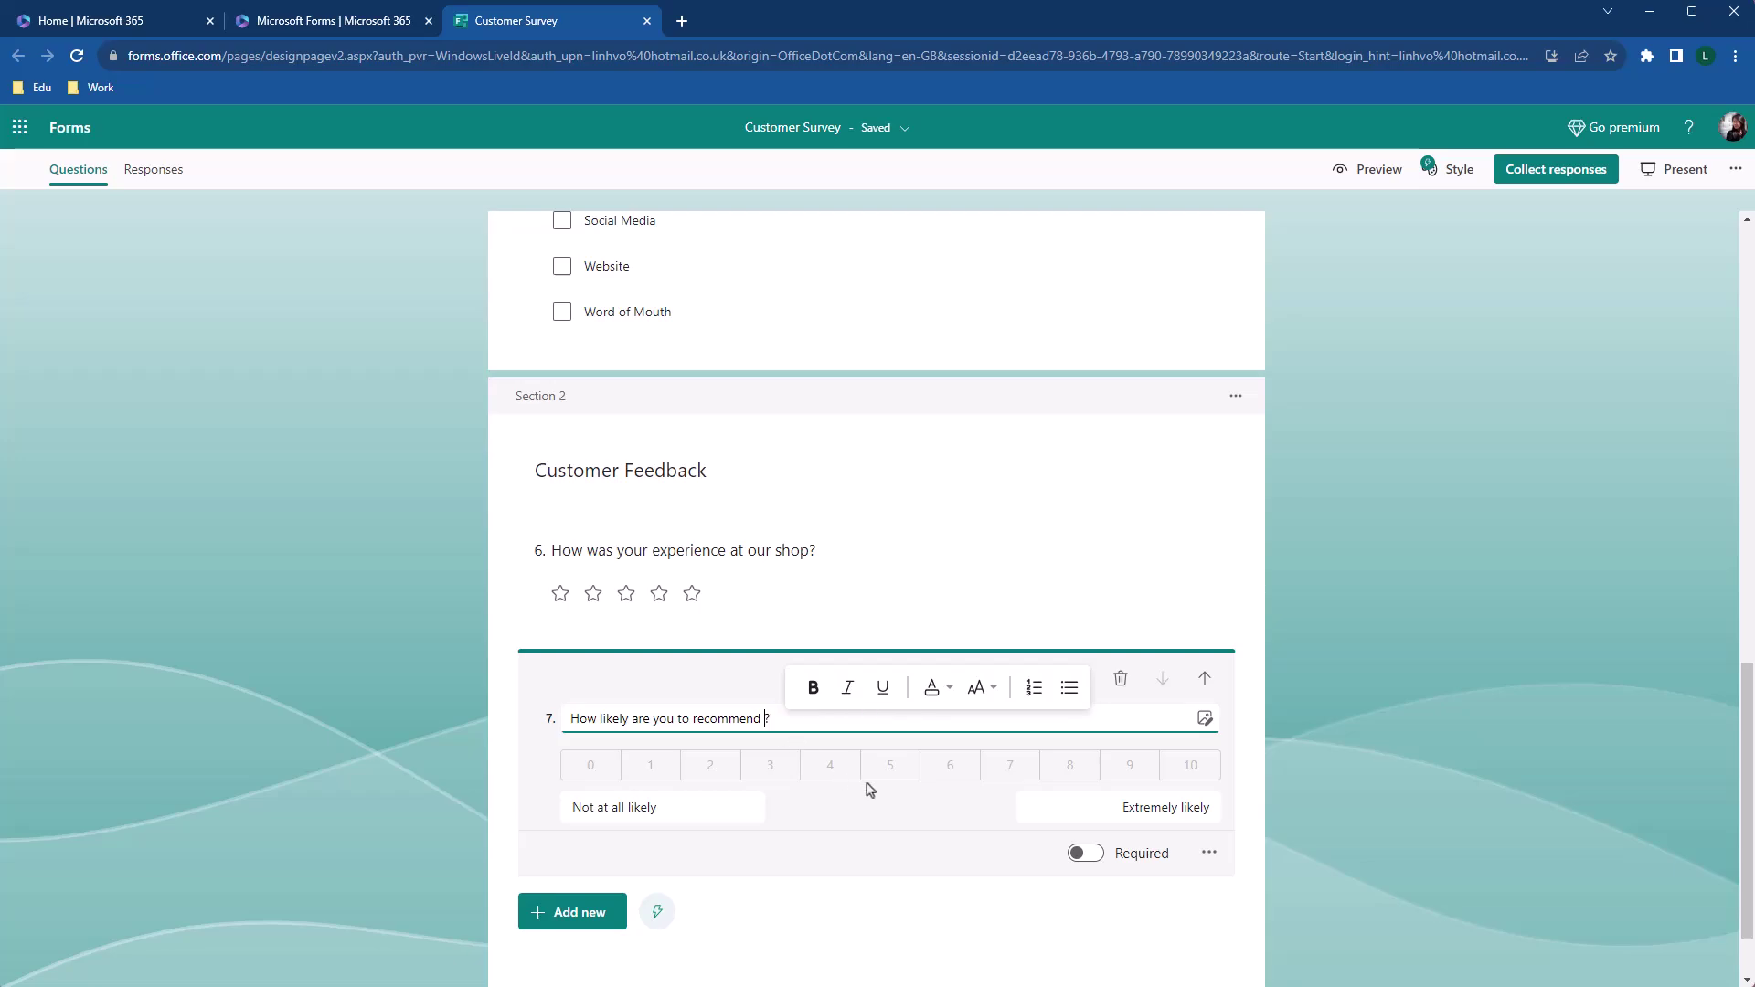
left_click(900, 846)
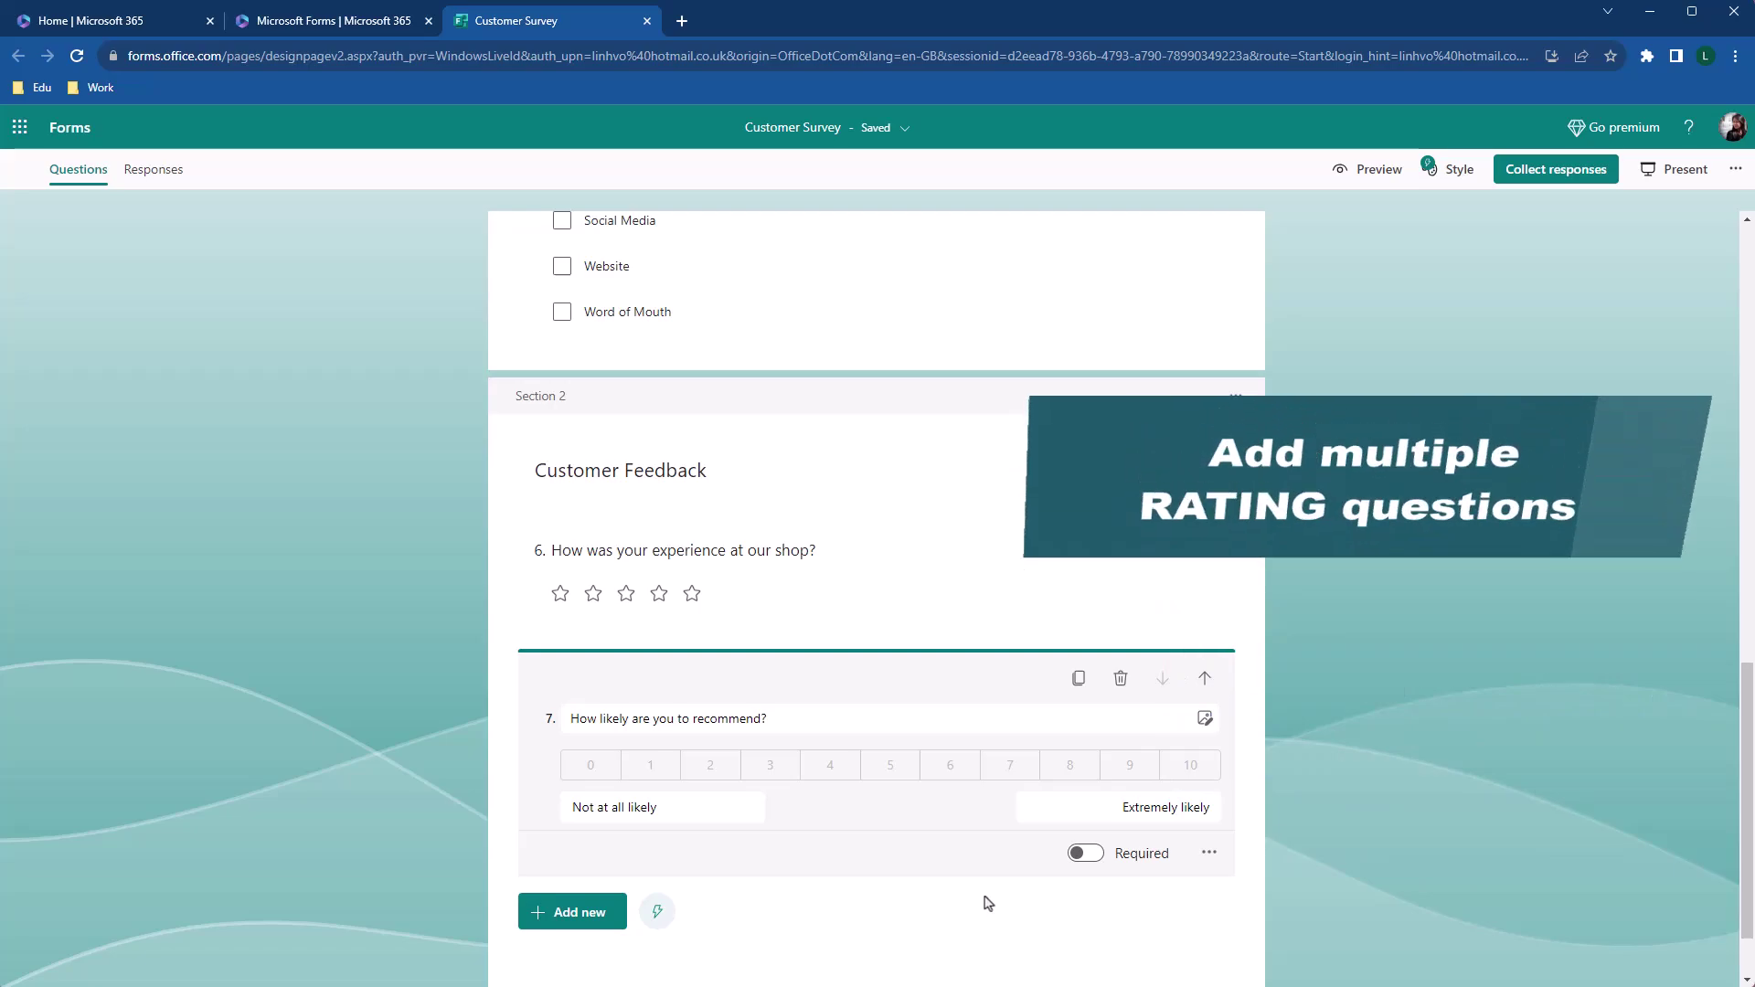
Add rating question 8 with the pasted Product quality wording
left_click(988, 903)
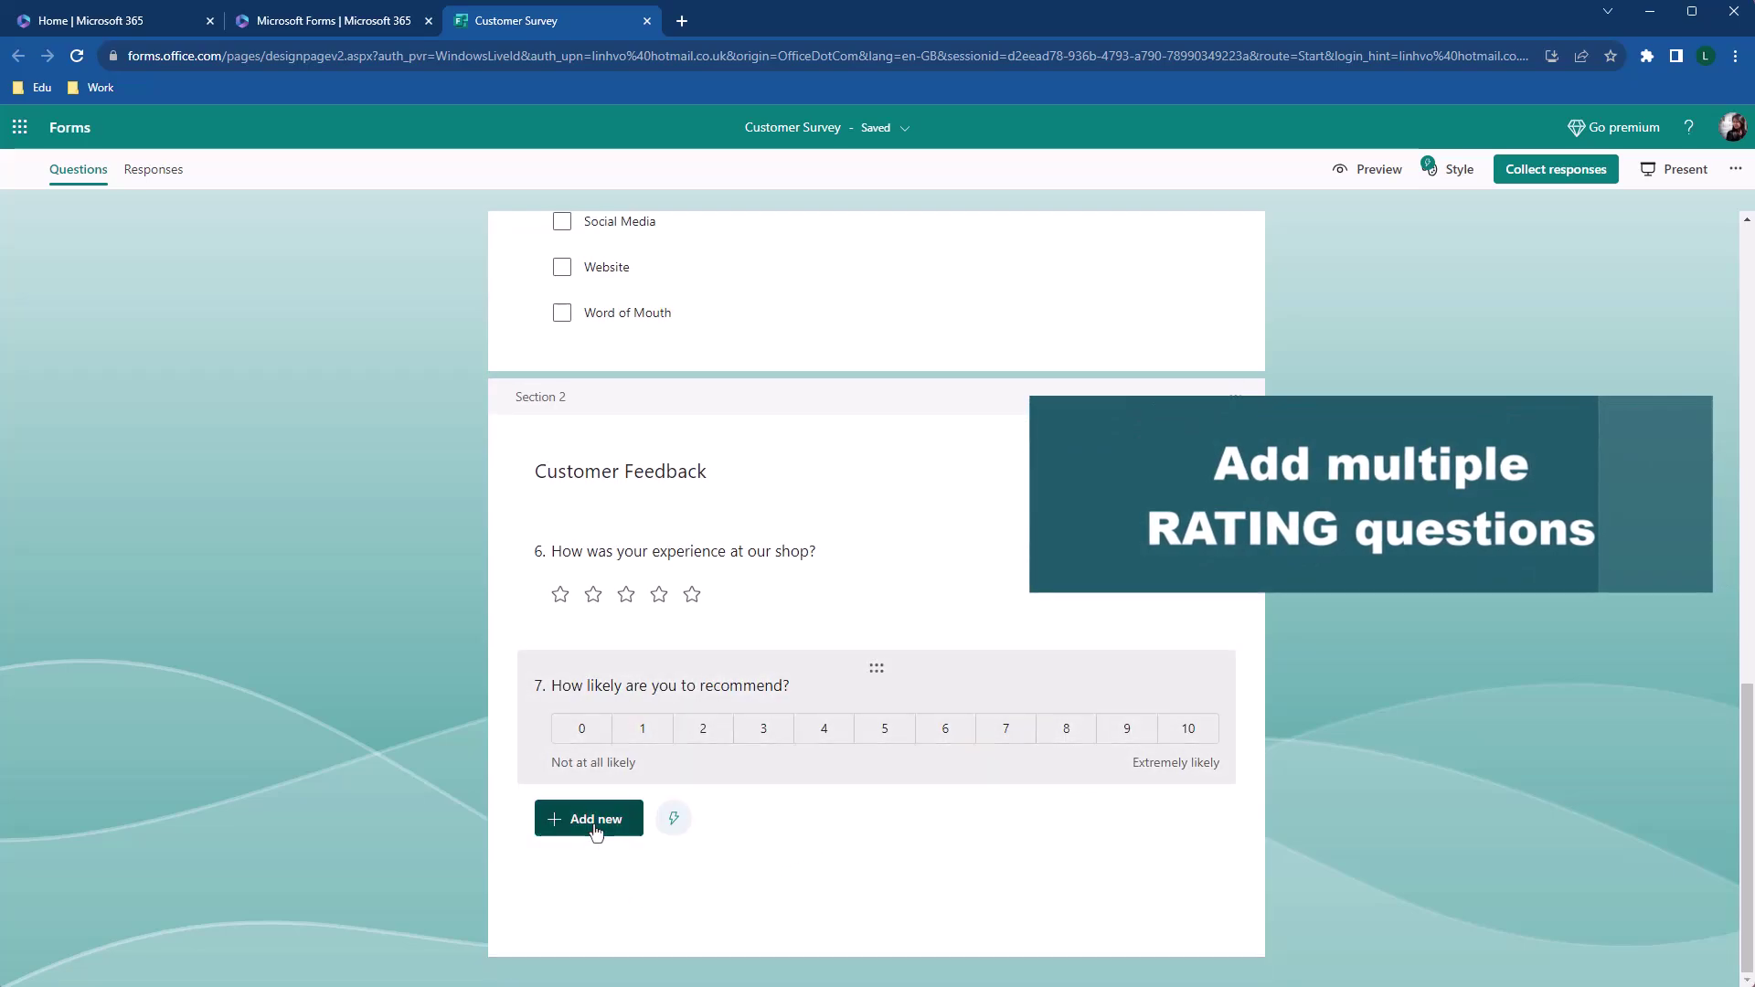
left_click(594, 828)
left_click(828, 819)
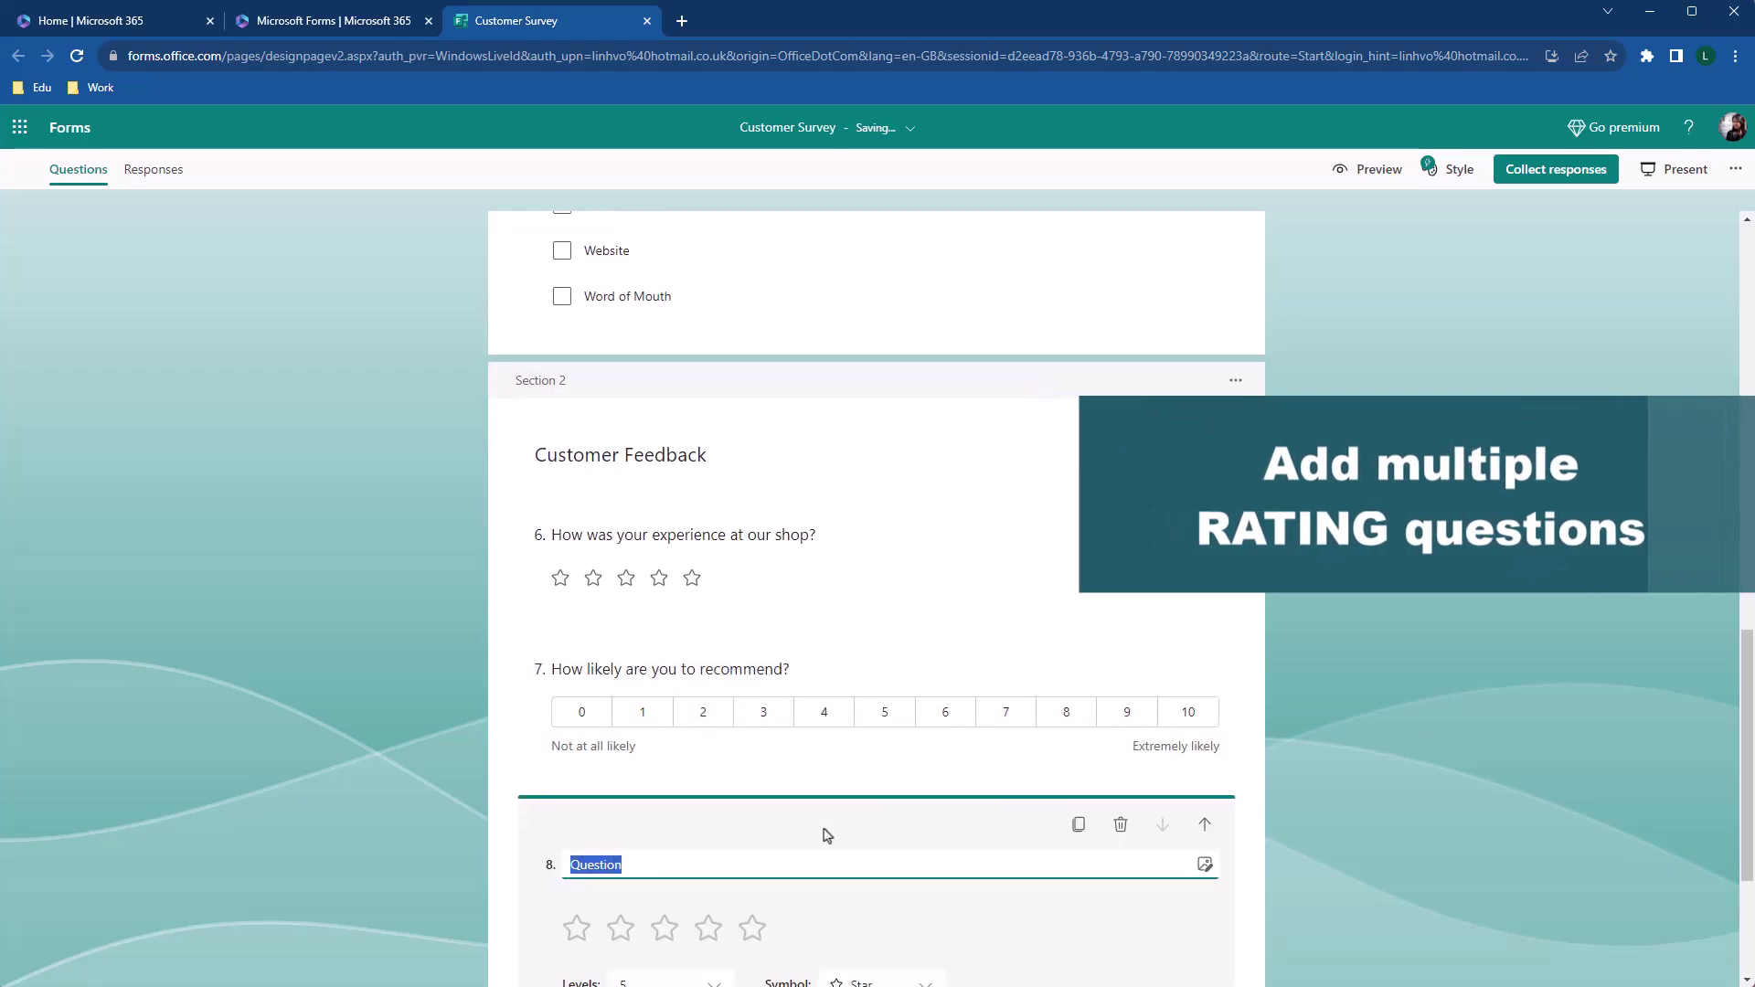
type("On a scale 1 to 5, how do you feel about our Product quality?")
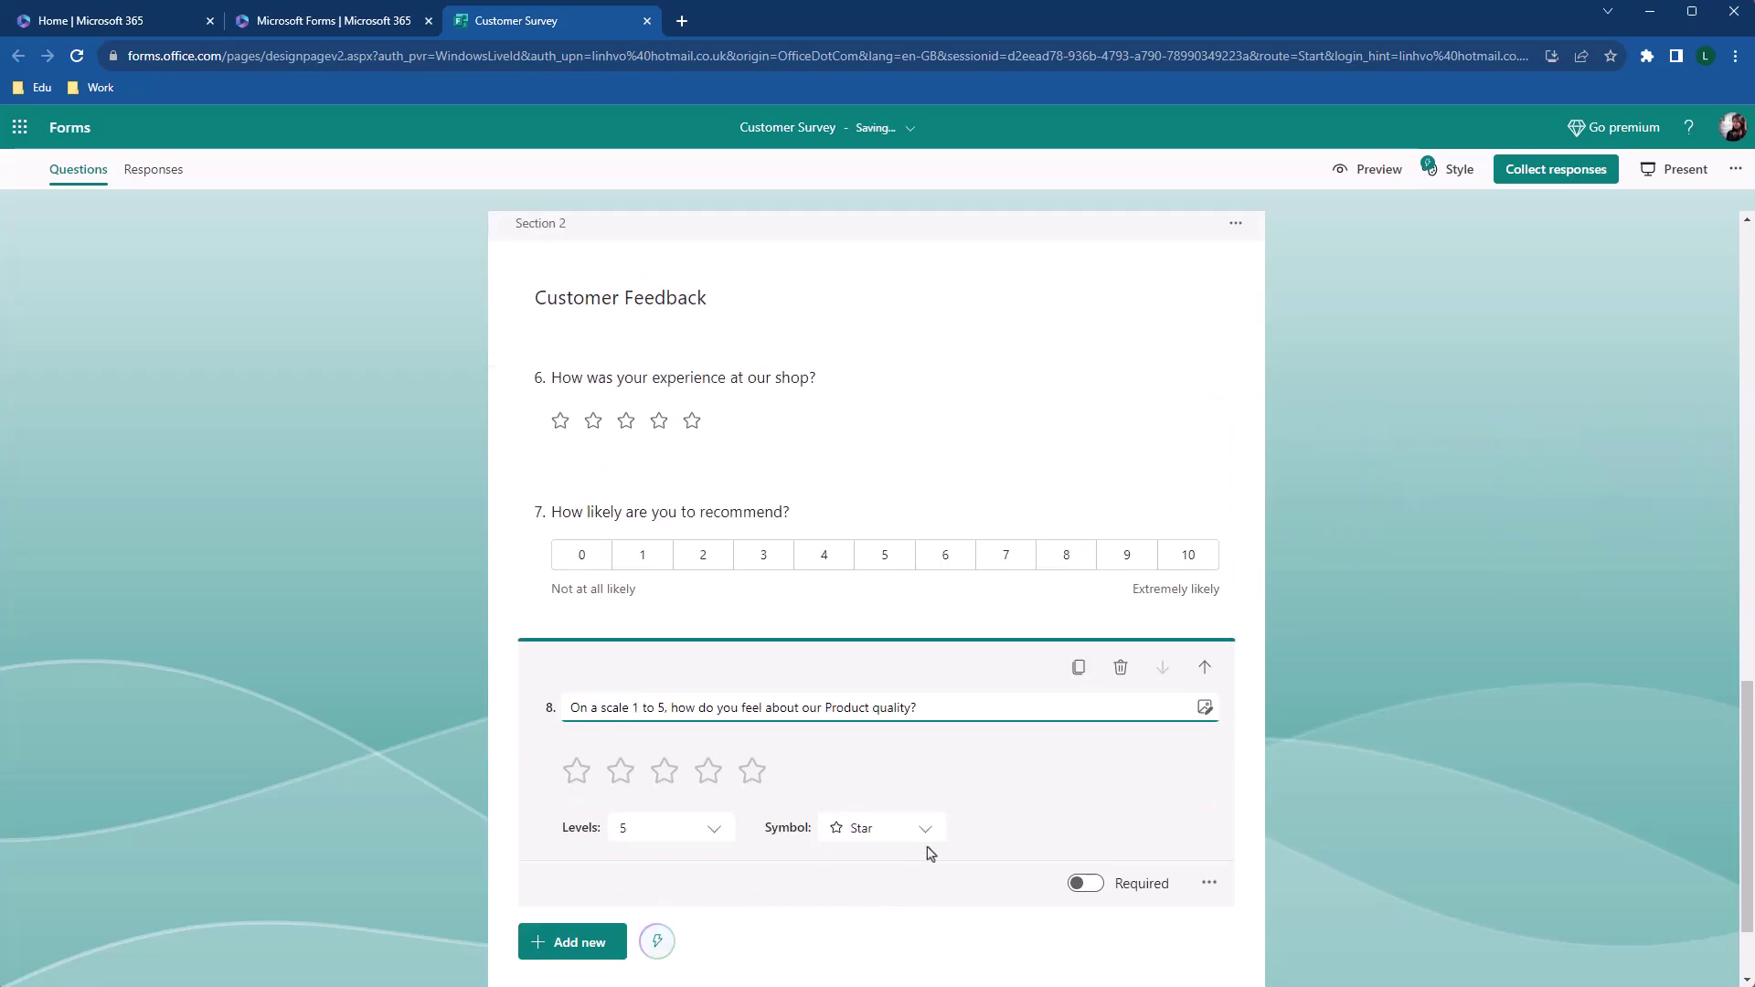
Duplicate it as question 9 with the topic changed to Product diversity
left_click(1079, 671)
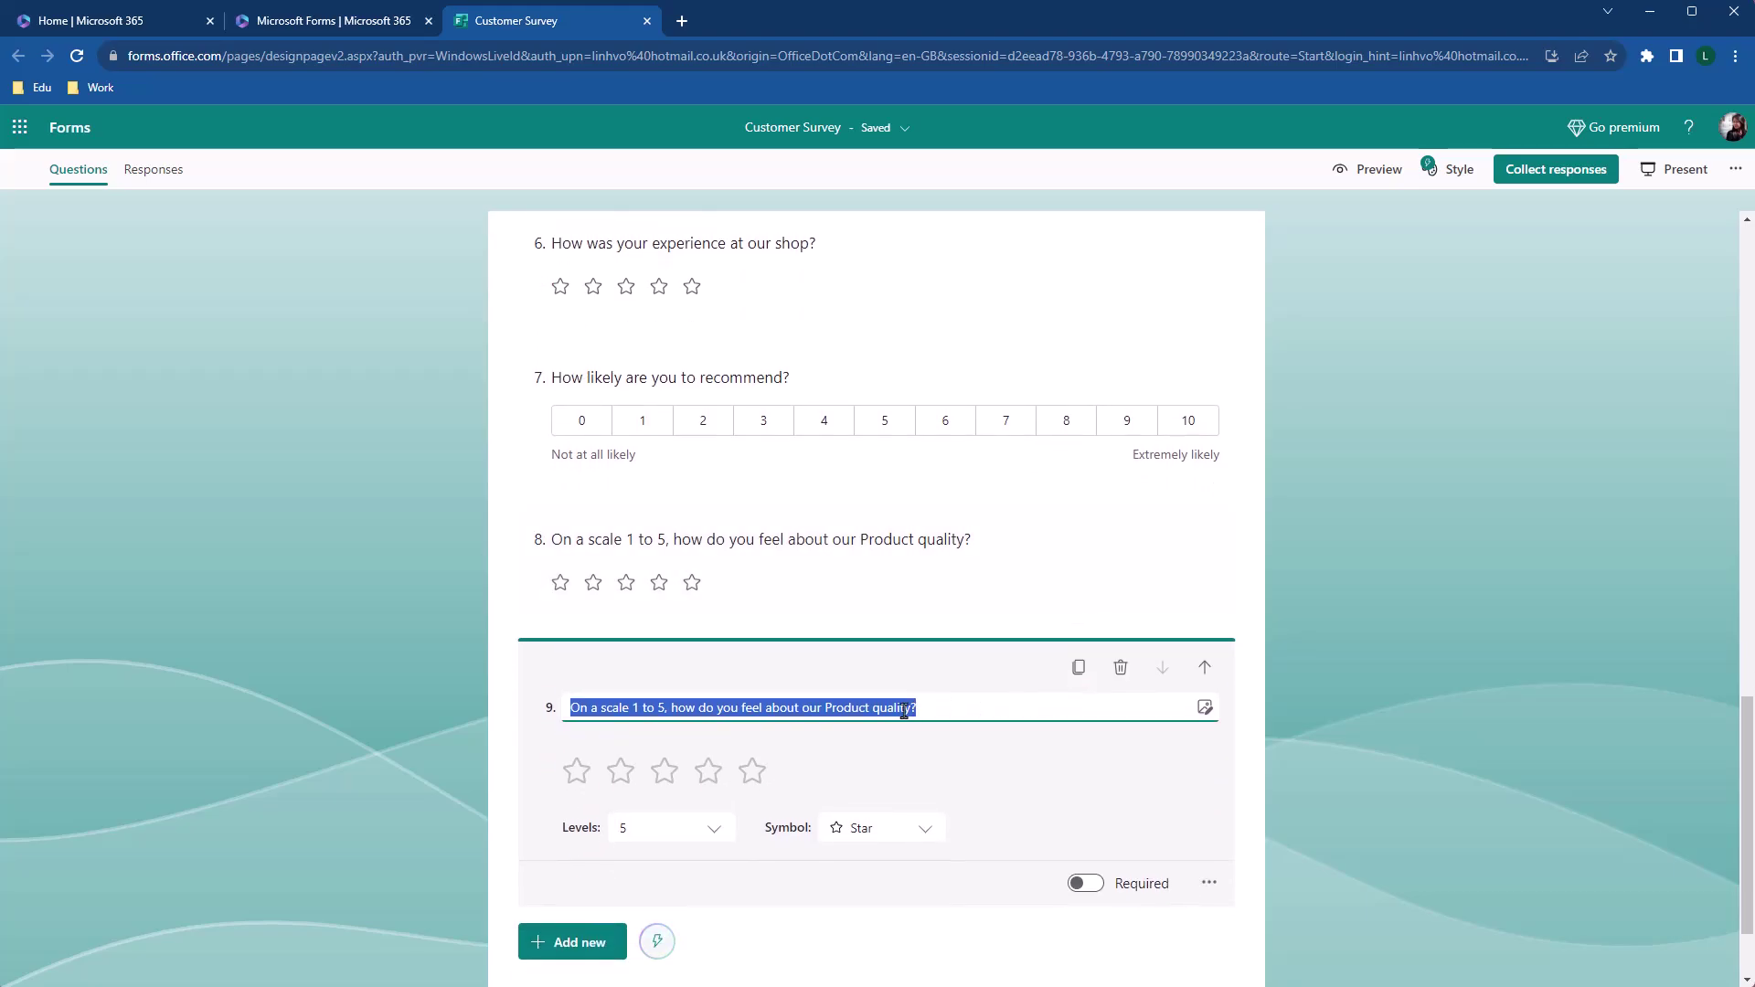
left_click(904, 710)
left_click_drag(910, 711, 823, 712)
type("Product diversity")
Copy it twice more as questions 10 and 11 for Staff engagement and Shop environment
left_click(1078, 672)
key("End")
key("Left")
key("ctrl+shift+Left")
key("ctrl+shift+Left")
type("Staff engagement")
left_click(1079, 672)
key("End")
key("Left")
key("ctrl+shift+Left")
key("ctrl+shift+Left")
type("Shop environment")
left_click(1174, 828)
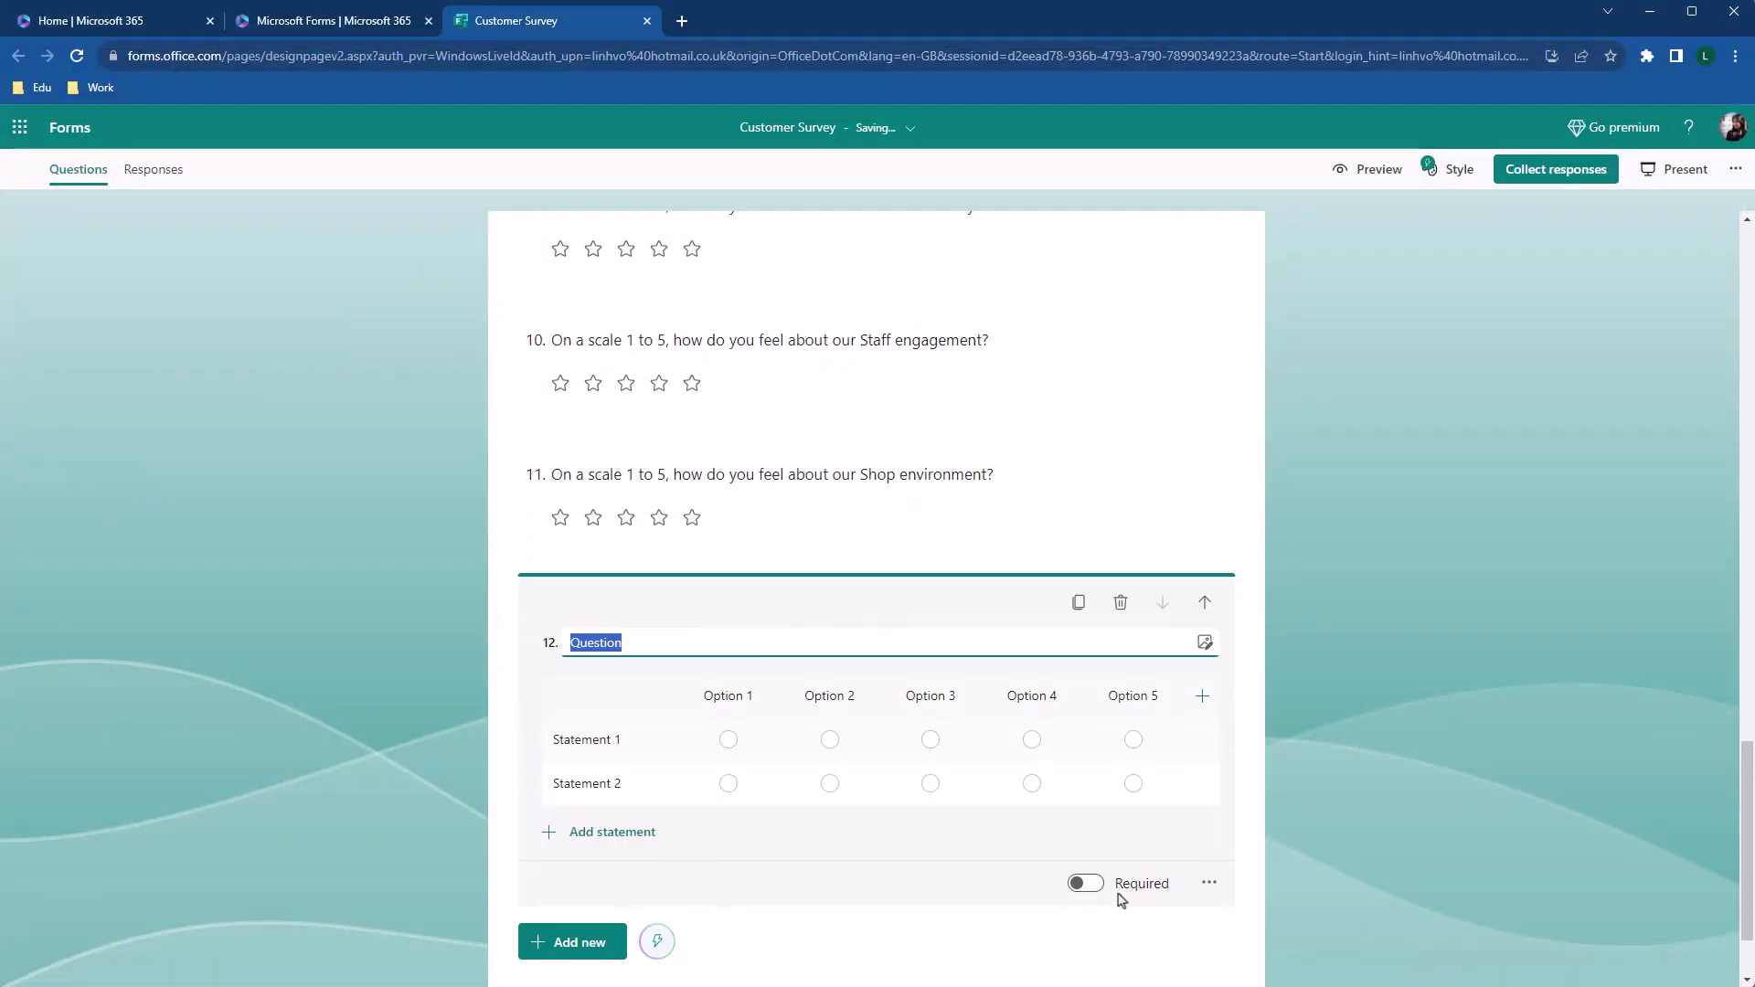
Paste question 12's title and add a two-line subtitle '1-Very bad' / '5-Very good'
type("On a scale 1 to 5, how do you feel about our ...")
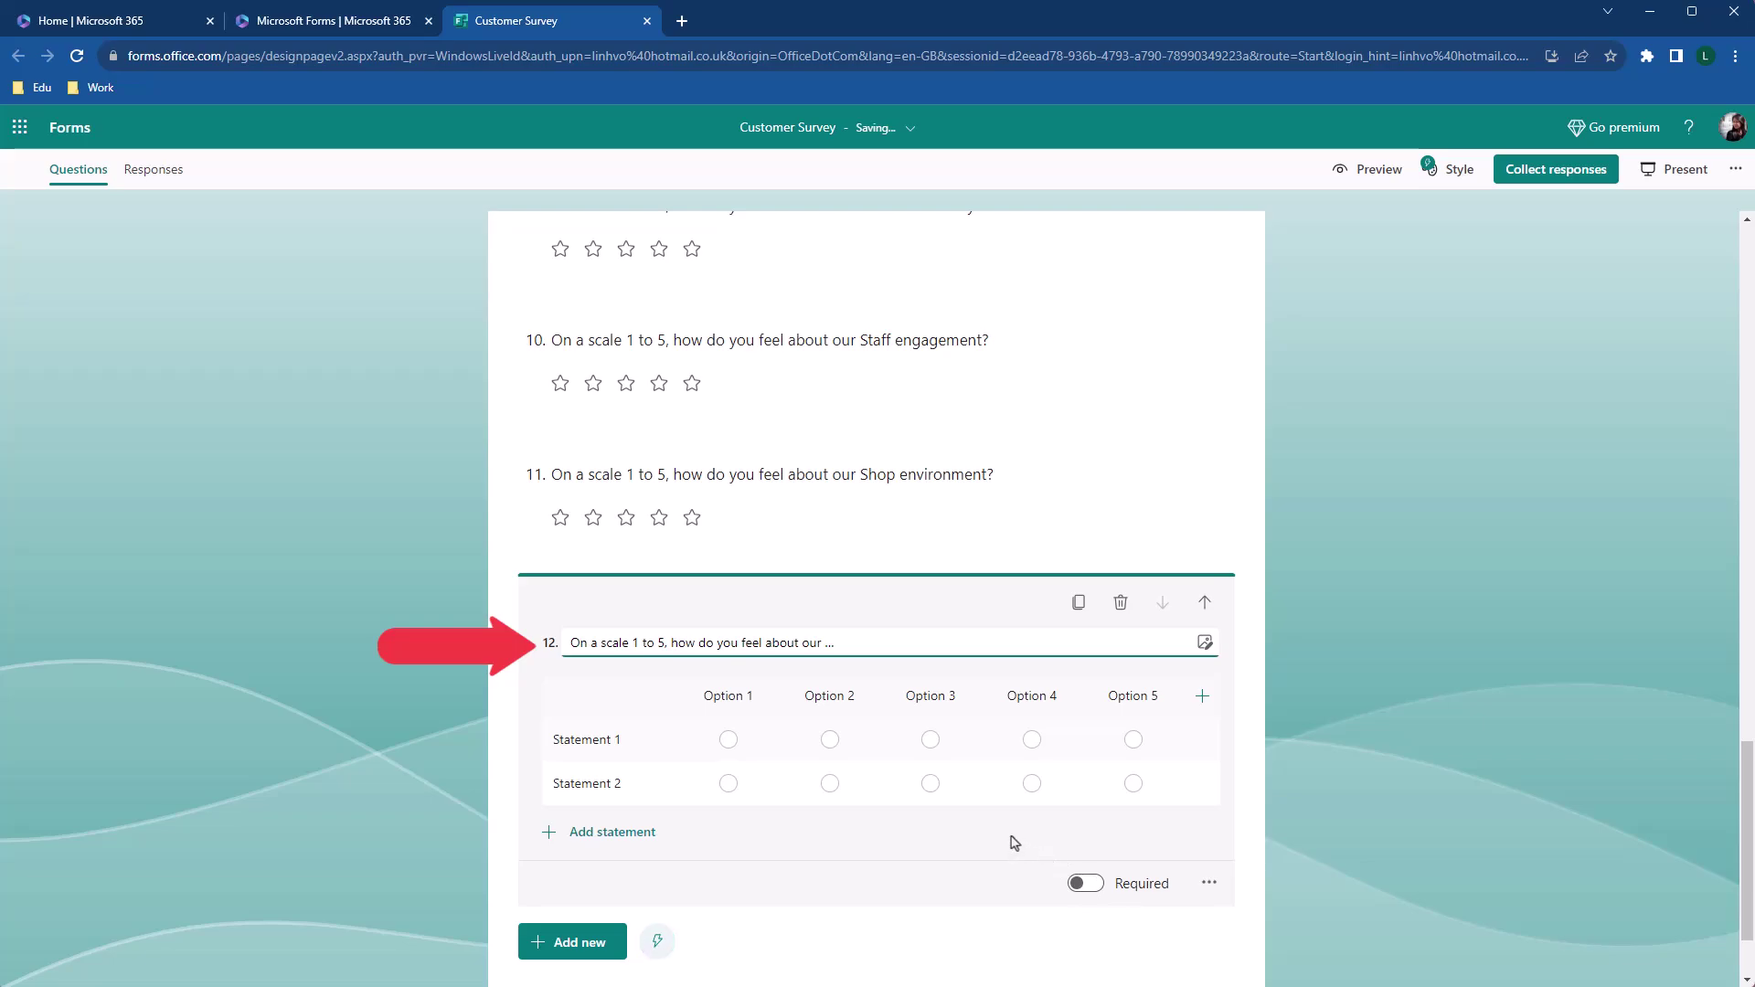
left_click(1206, 892)
left_click(1227, 909)
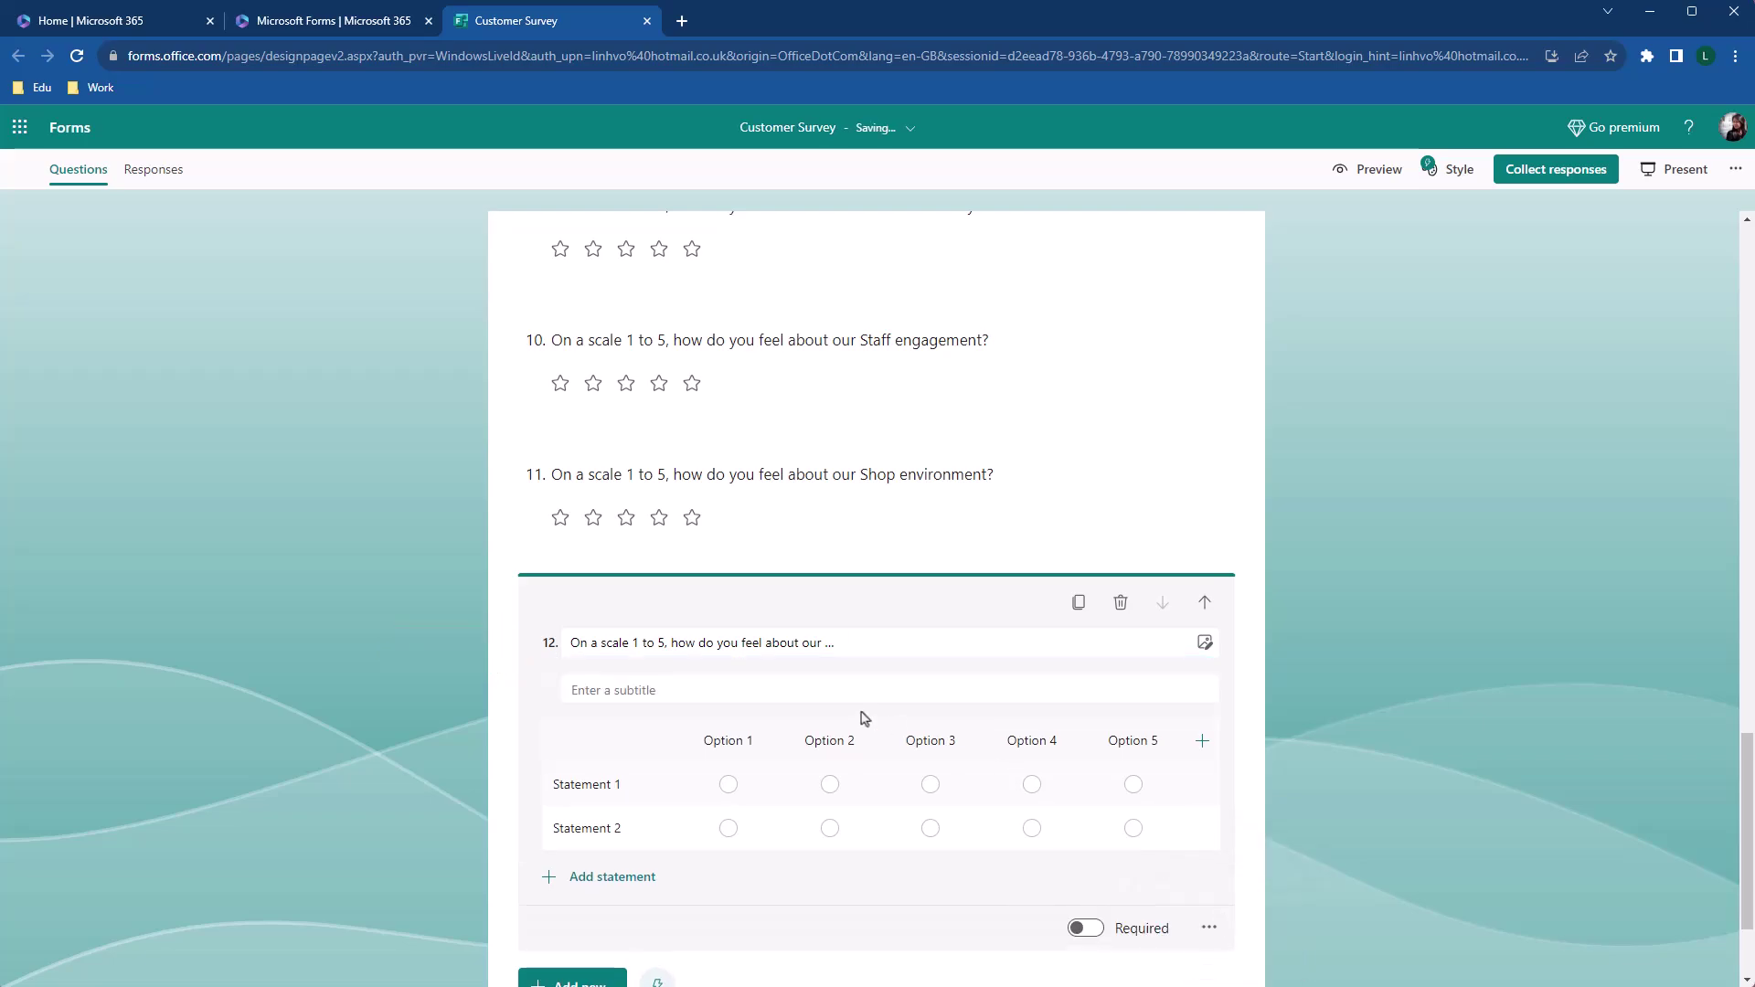
left_click(834, 690)
type("1-Very bad")
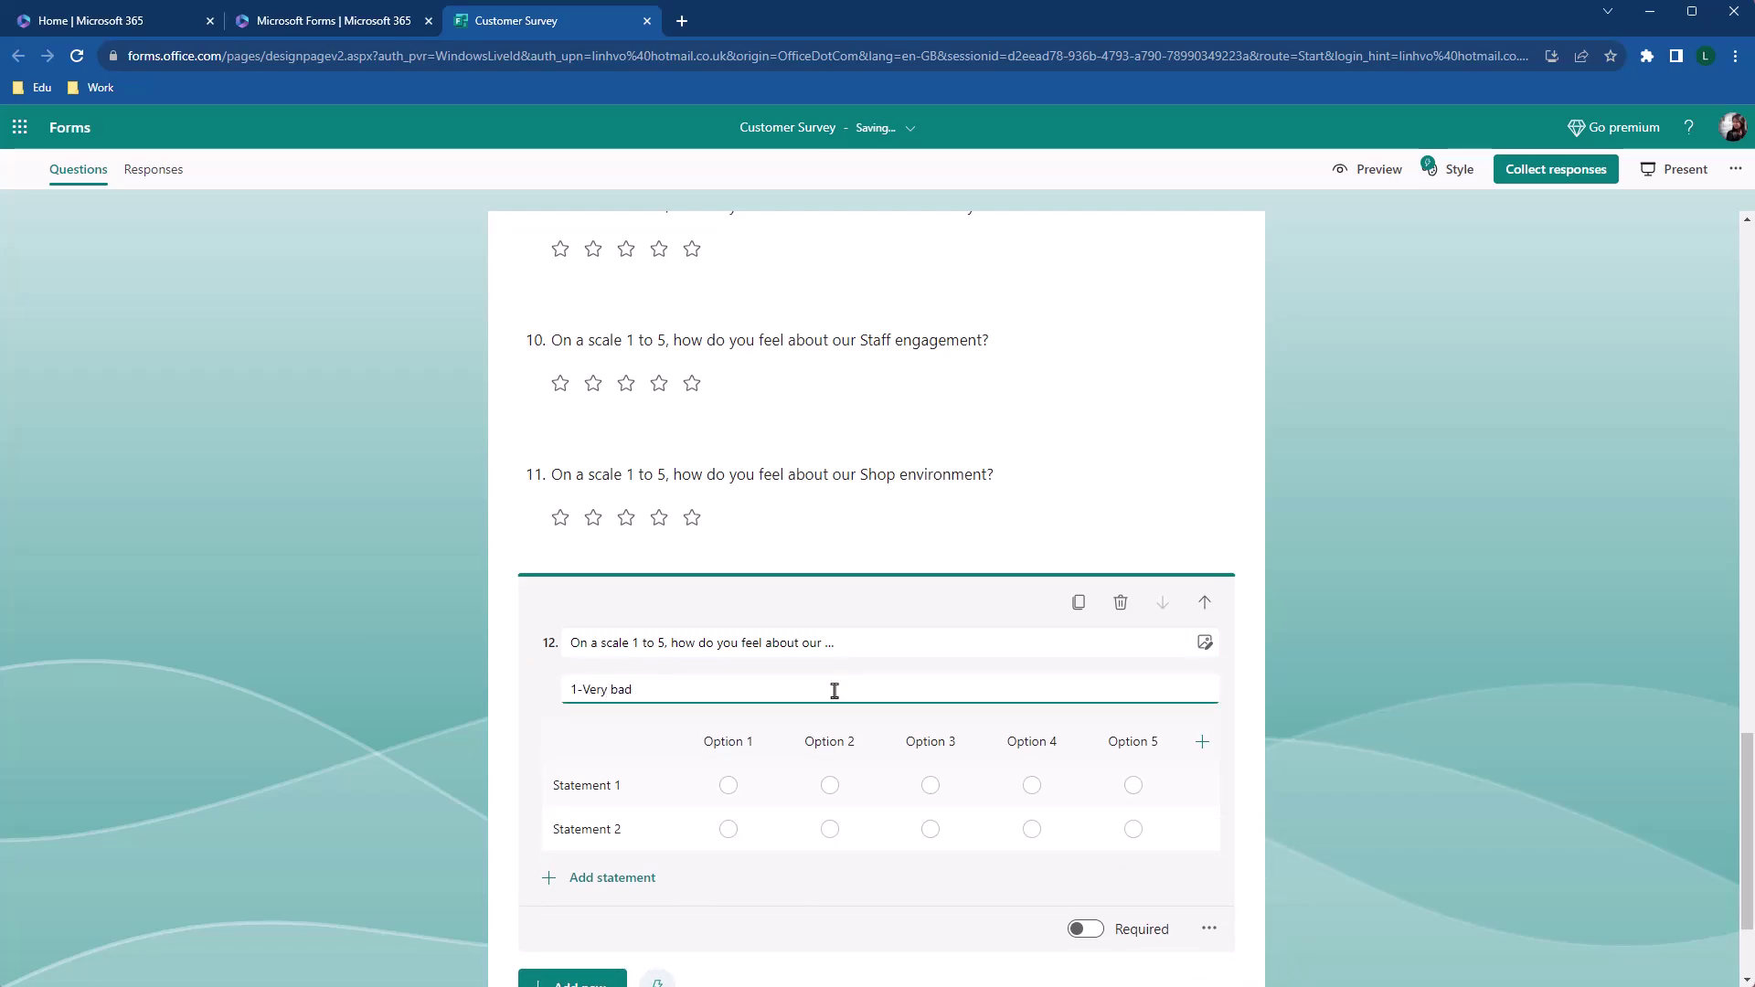
key("Return")
type("5-Very good")
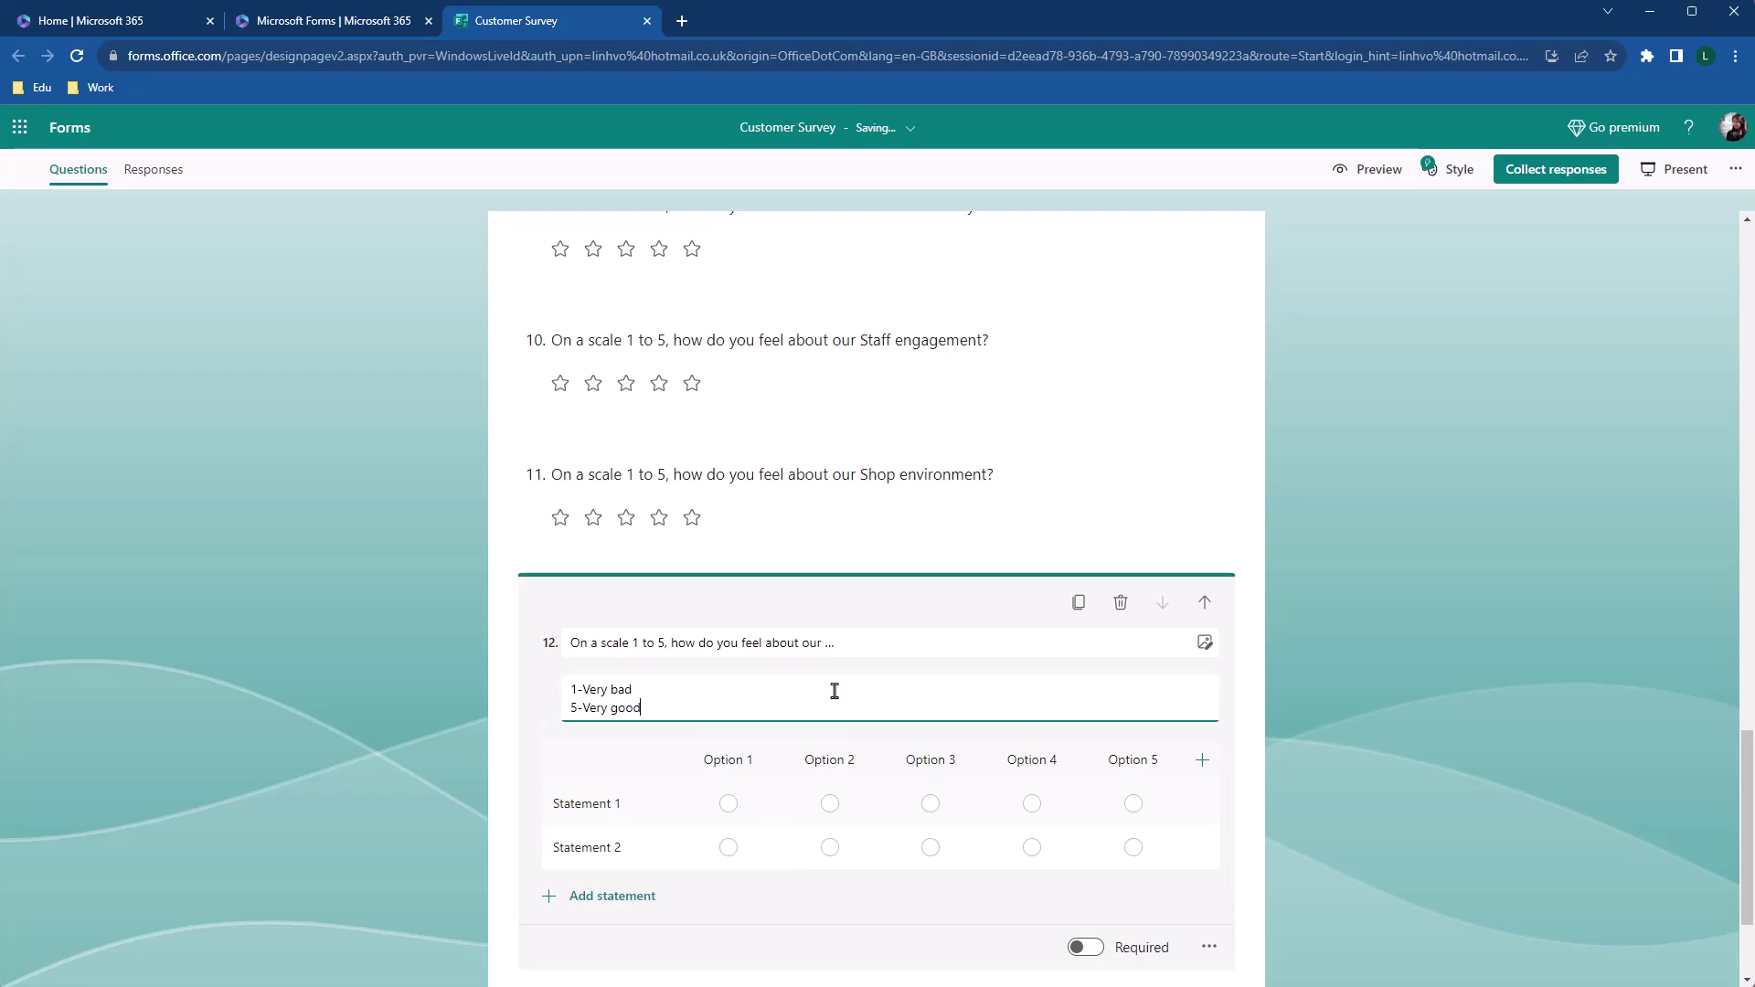
Set the Likert statements to Product Quality, Product Diversity, Staff engagement and Shop environment
left_click(626, 743)
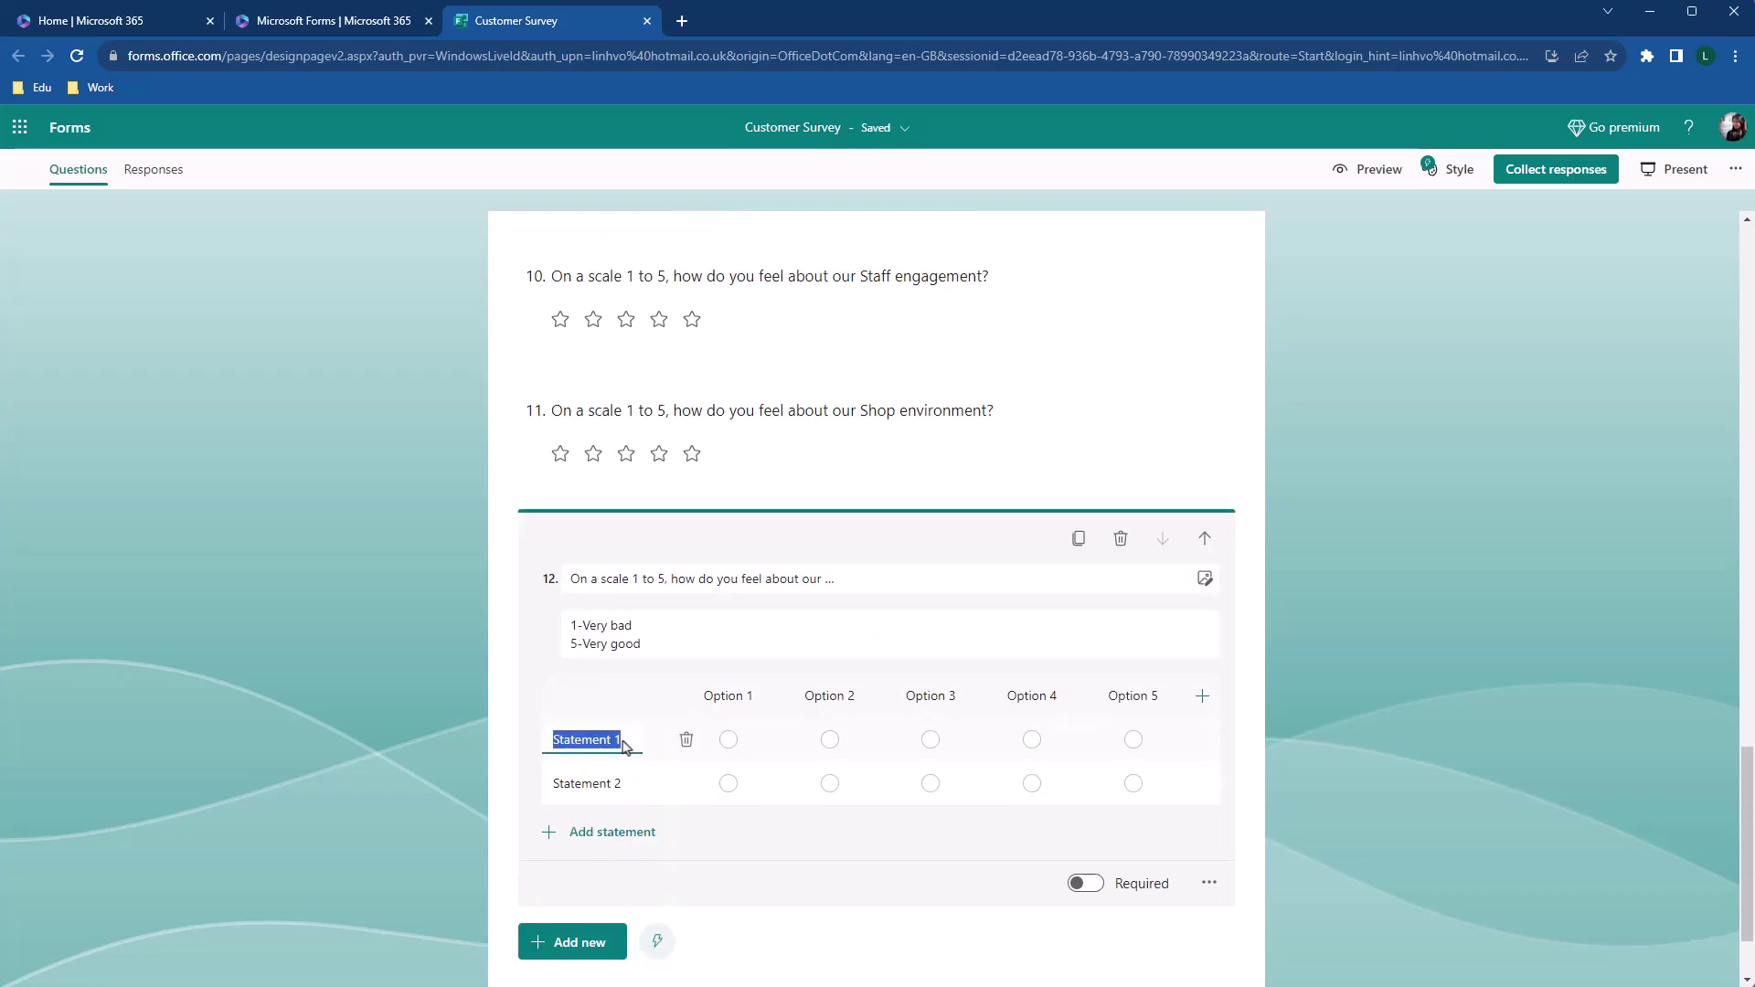
type("Product Quality")
left_click(596, 799)
type("Product Diversity")
left_click(615, 872)
type("Staff engagement")
left_click(613, 926)
type("Shop enviro")
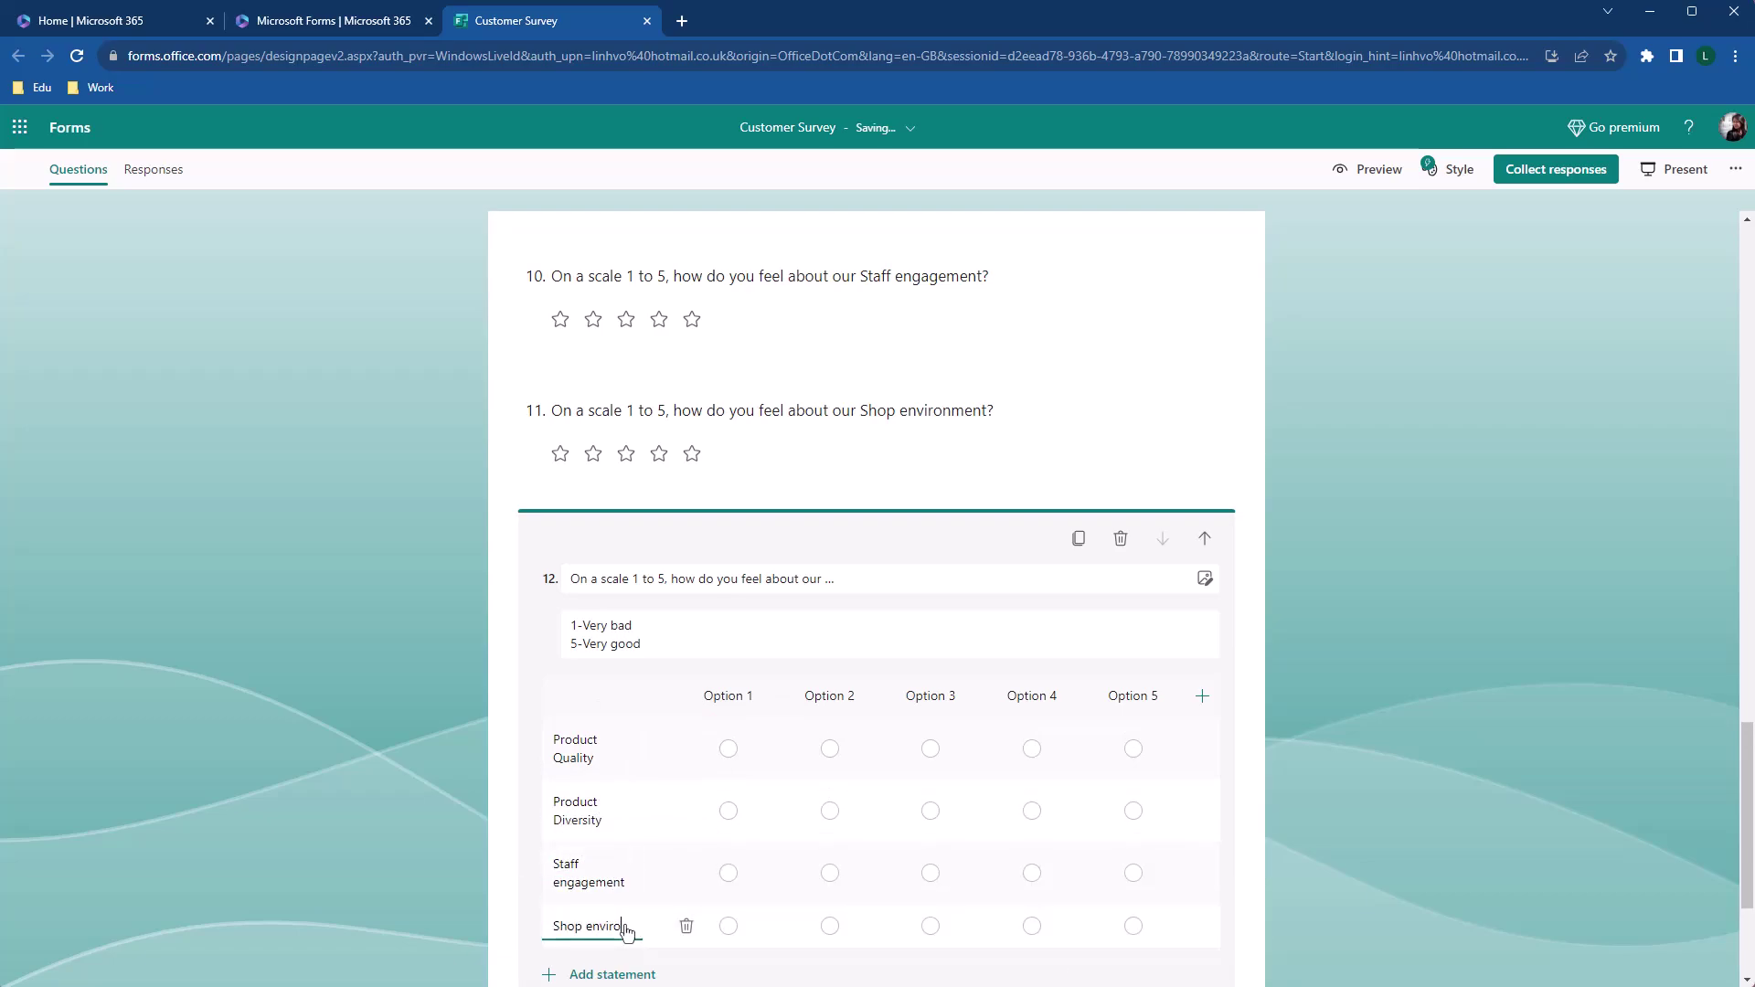
type("nment")
Rename the five answer columns to 1, 2, 3, 4 and 5
left_click(736, 694)
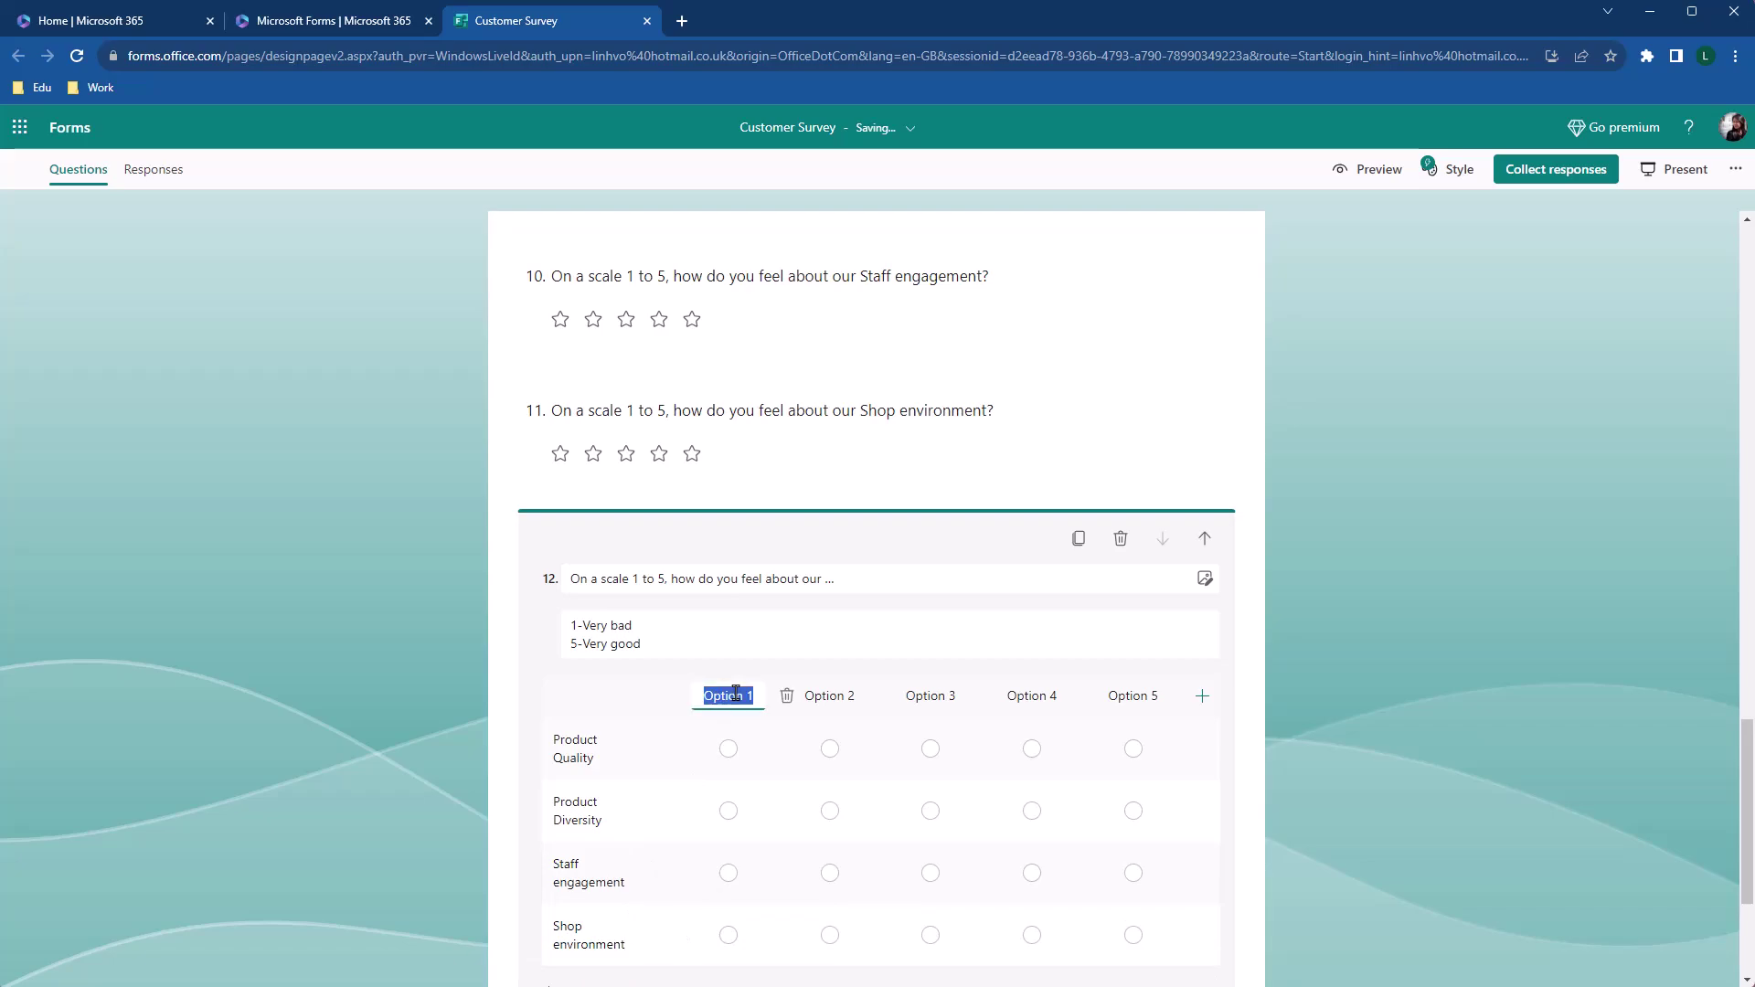
type("1")
left_click(817, 699)
type("2")
left_click(906, 695)
type("3")
left_click(1012, 695)
type("4")
left_click(1134, 701)
type("5")
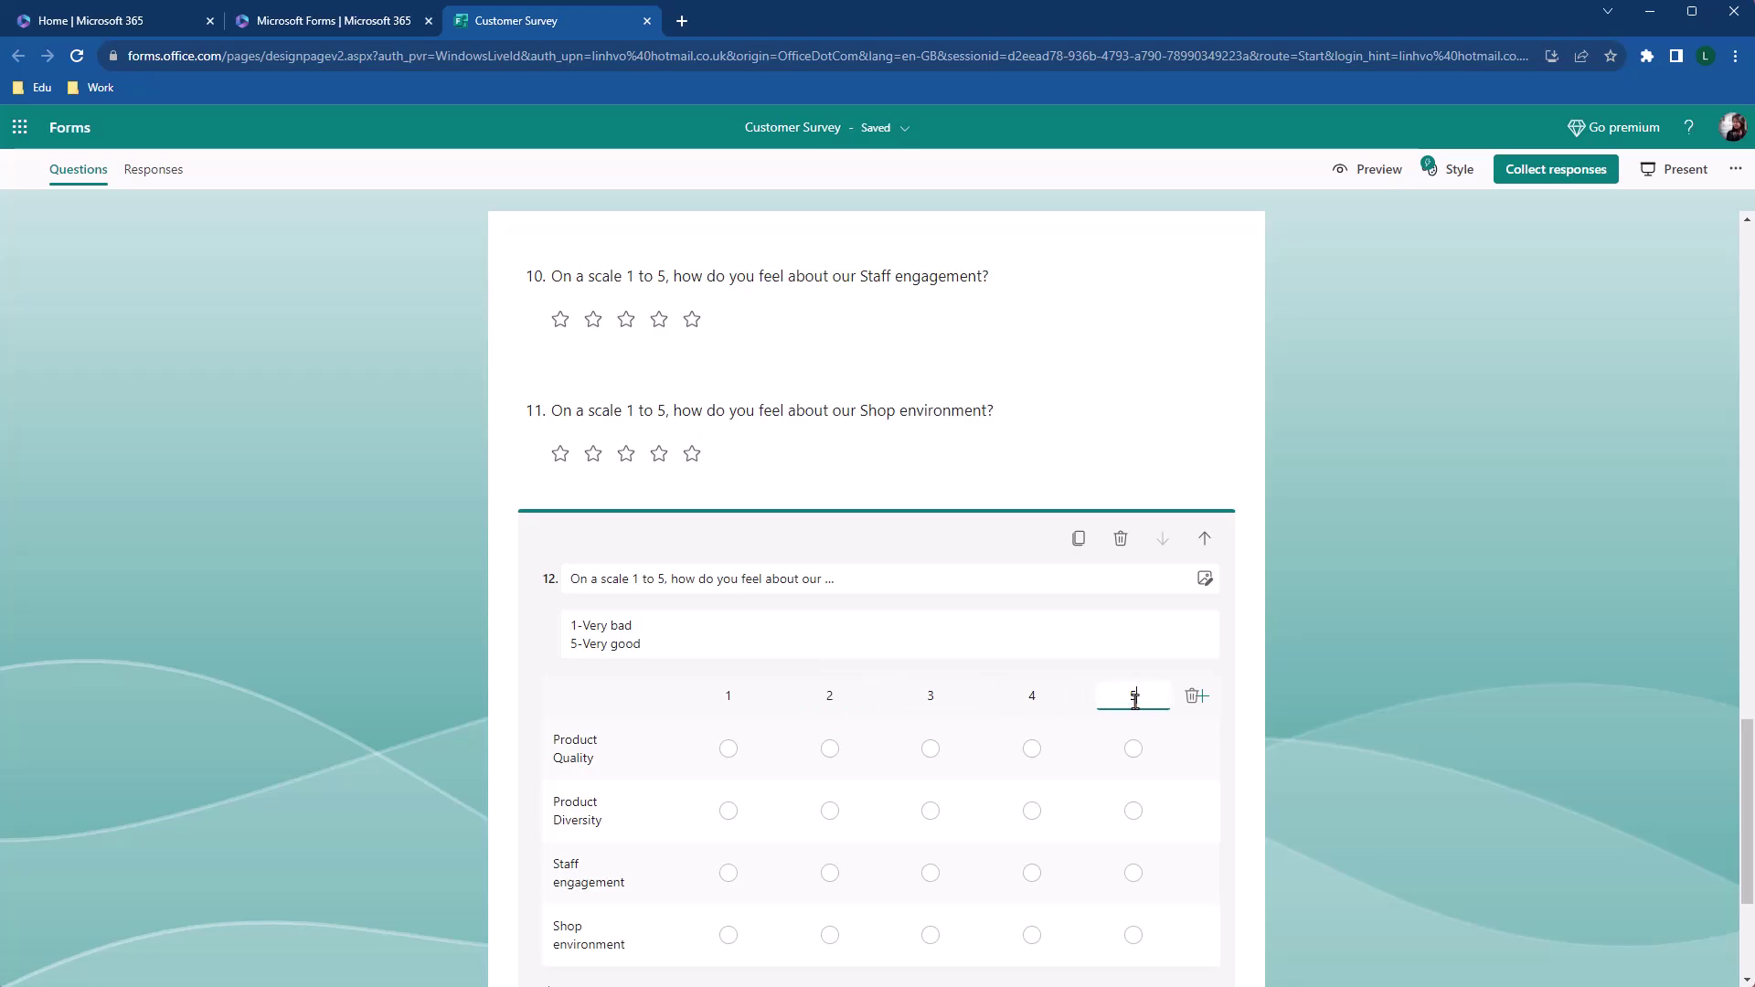
scroll(1134, 701, "down", 3)
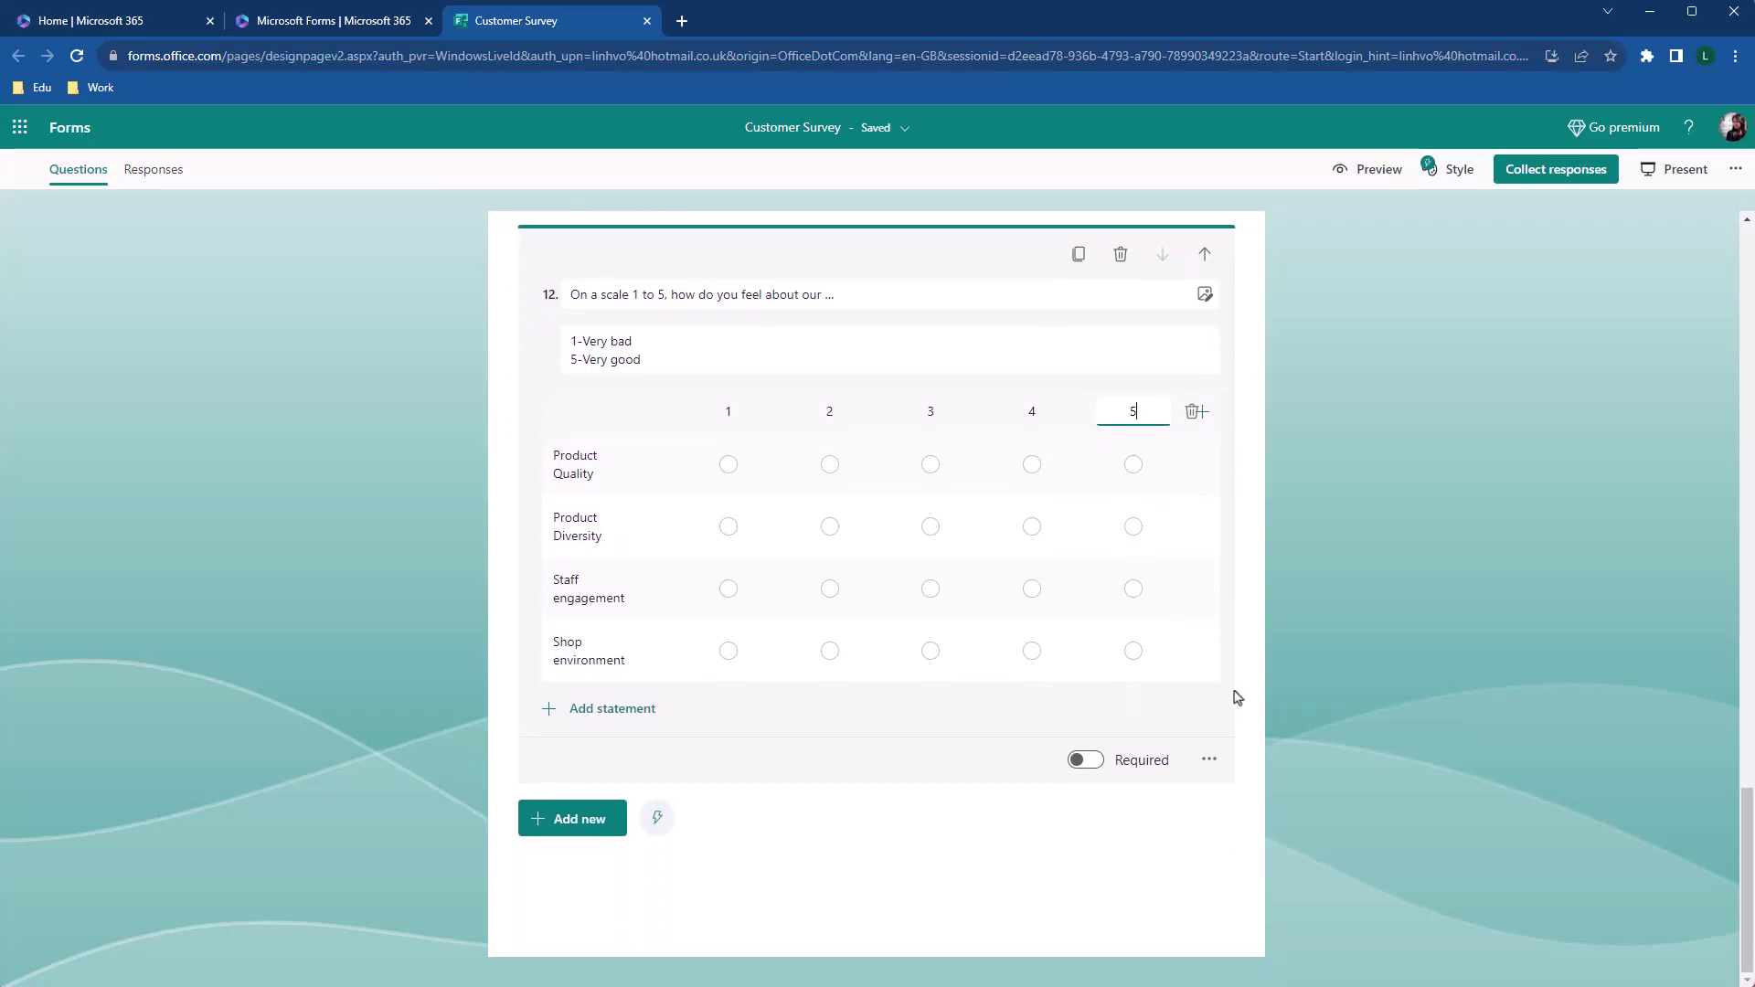
left_click(1276, 692)
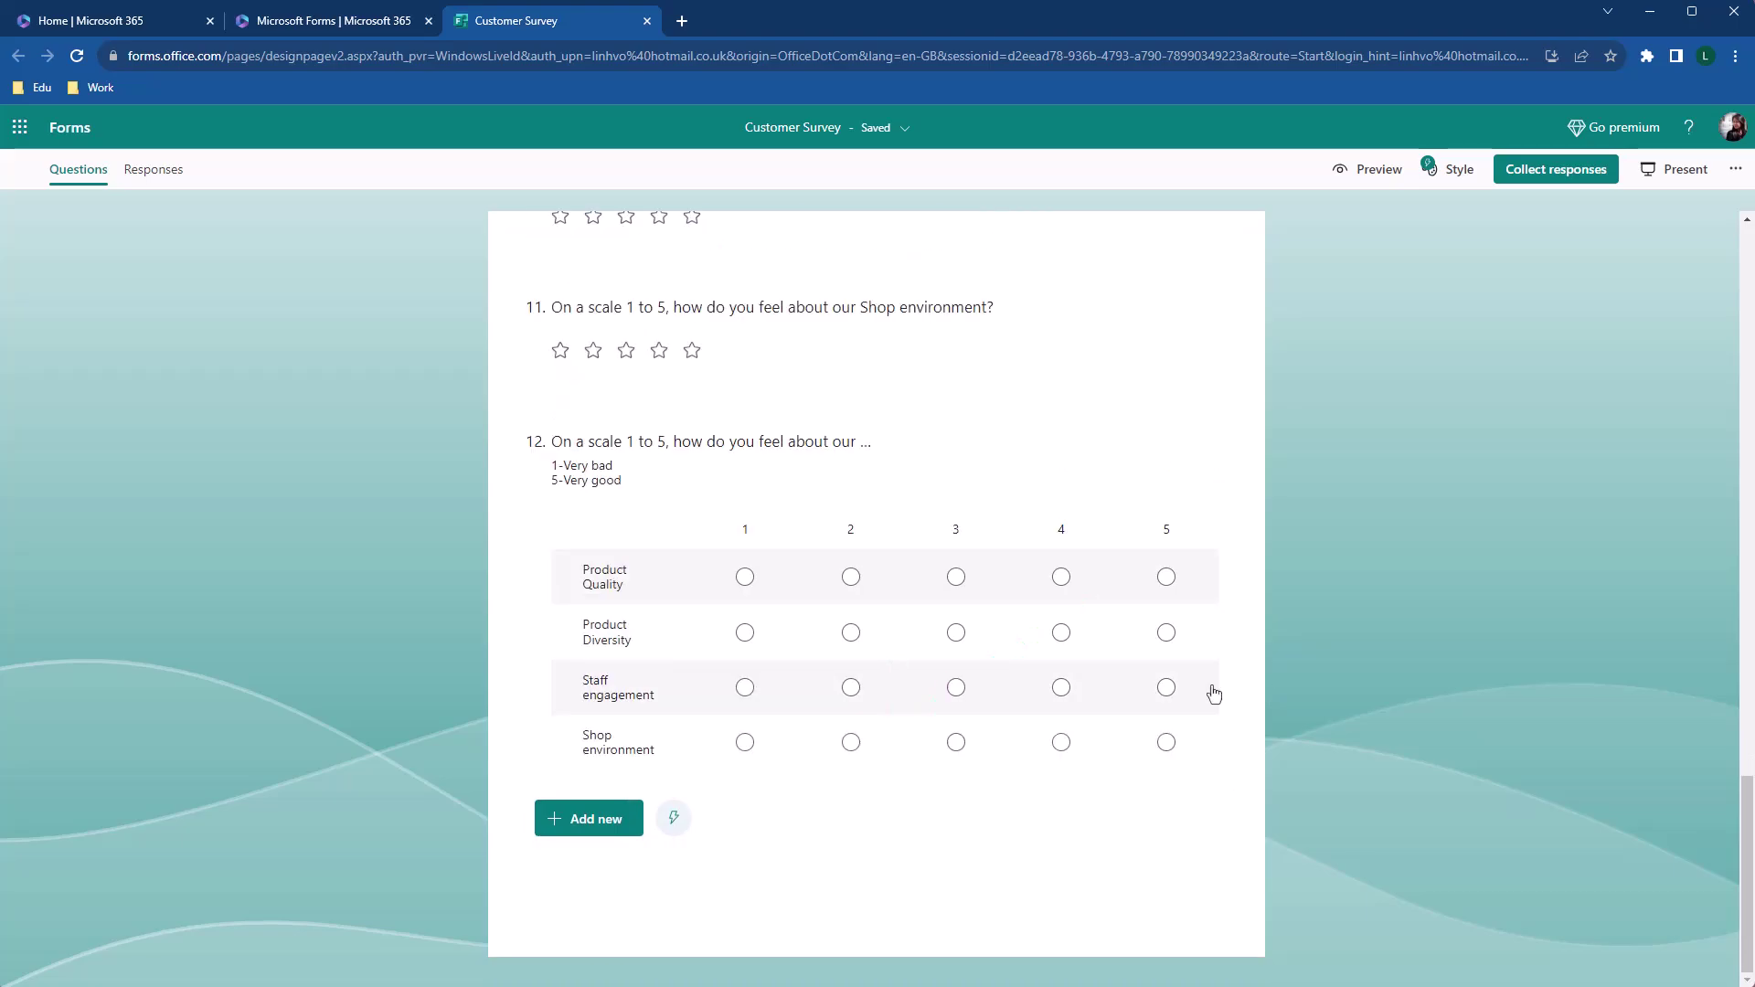
Delete the four star questions 8–11 and drag the shop-experience question below the recommend question
scroll(1359, 753, "up", 5)
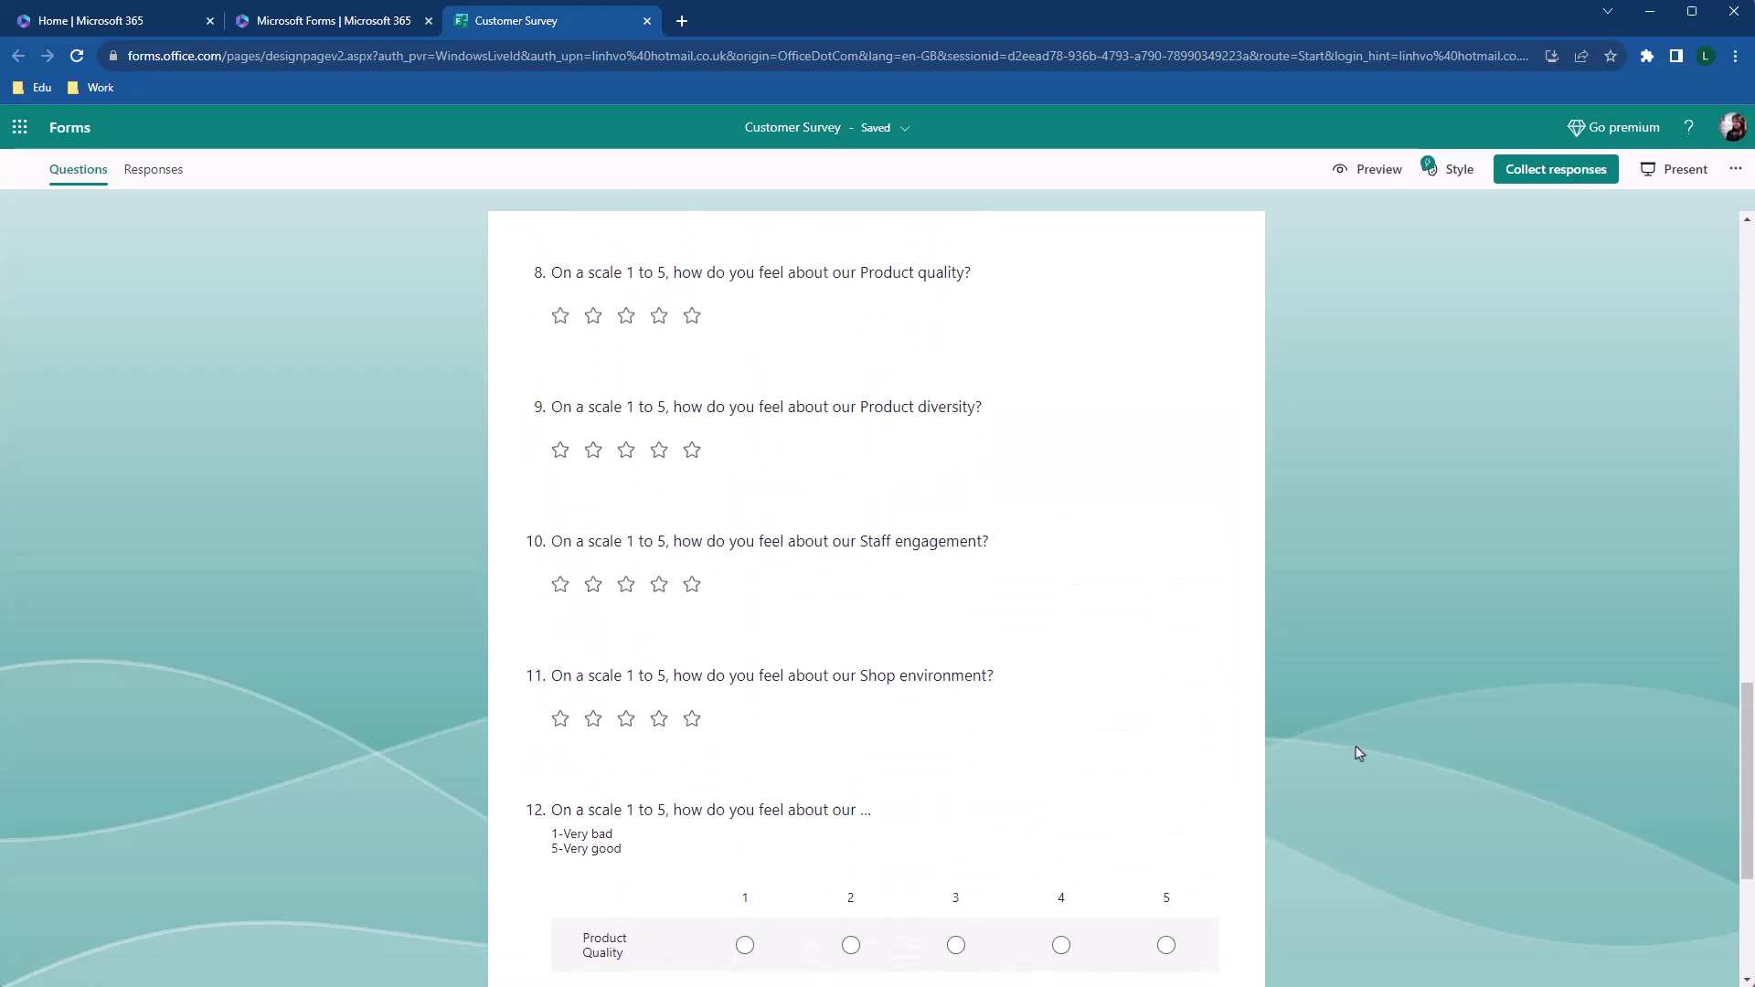
scroll(1359, 753, "up", 1)
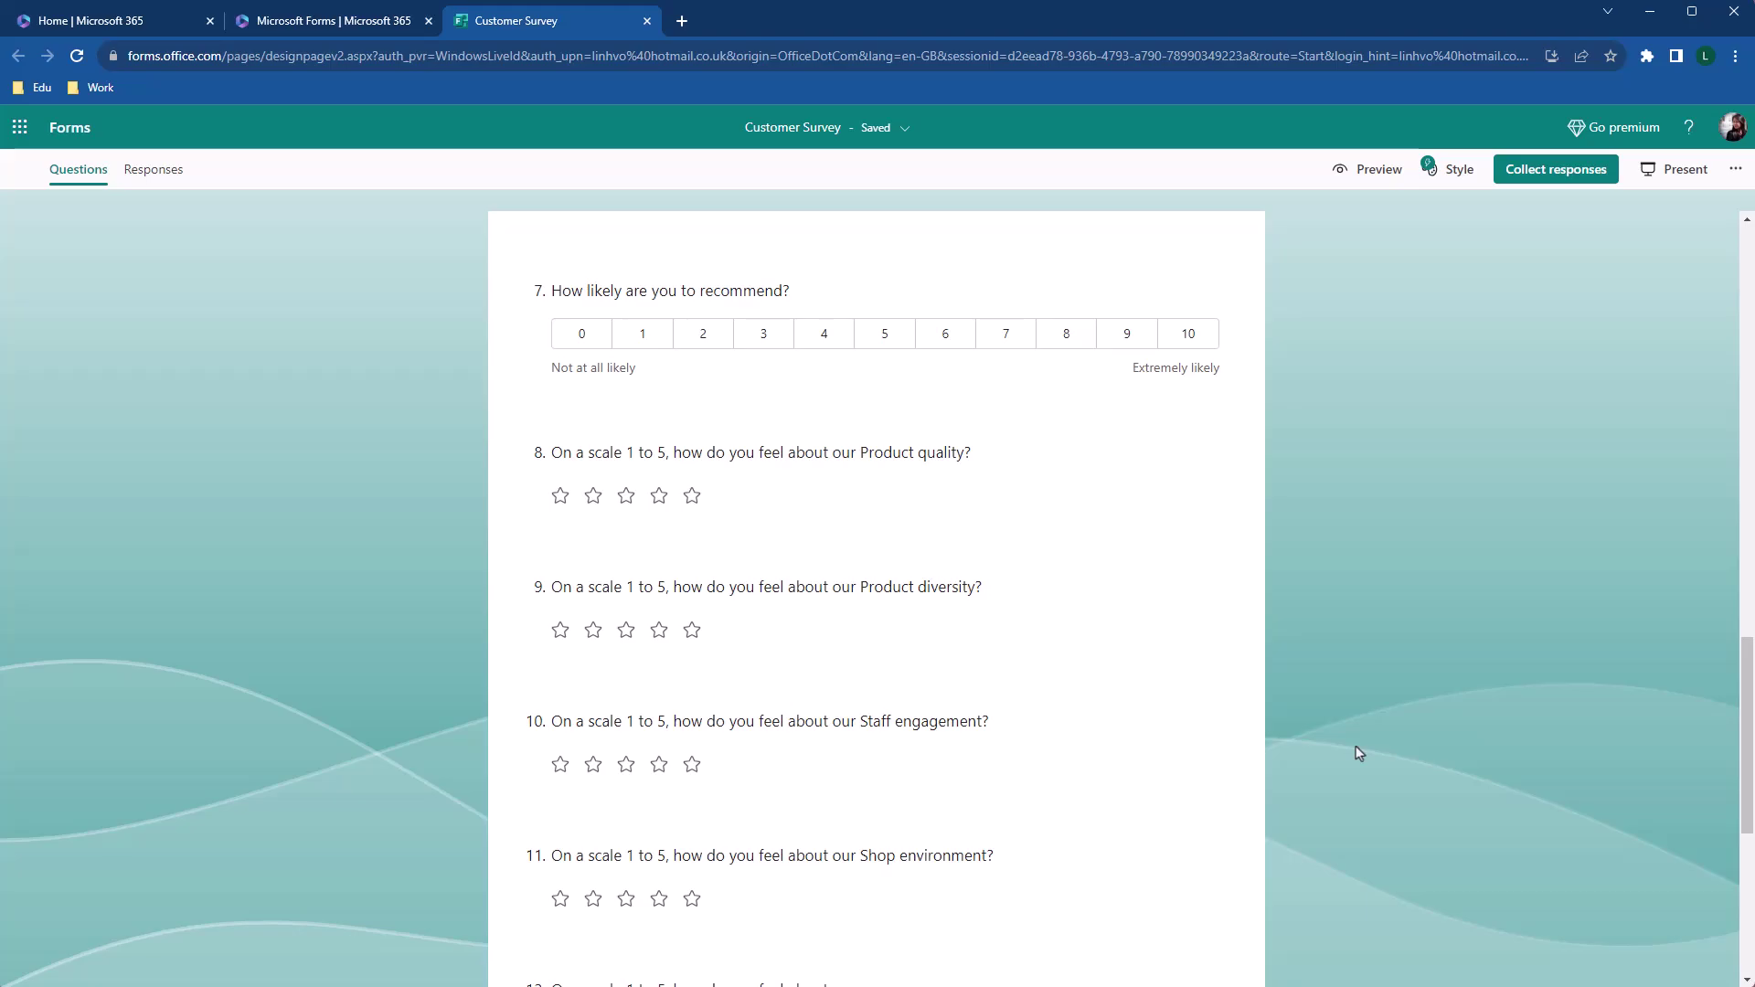
left_click(1026, 452)
left_click(1116, 447)
left_click(1113, 471)
left_click(1116, 447)
left_click(1108, 458)
left_click(1121, 444)
left_click(1117, 459)
left_click(1122, 448)
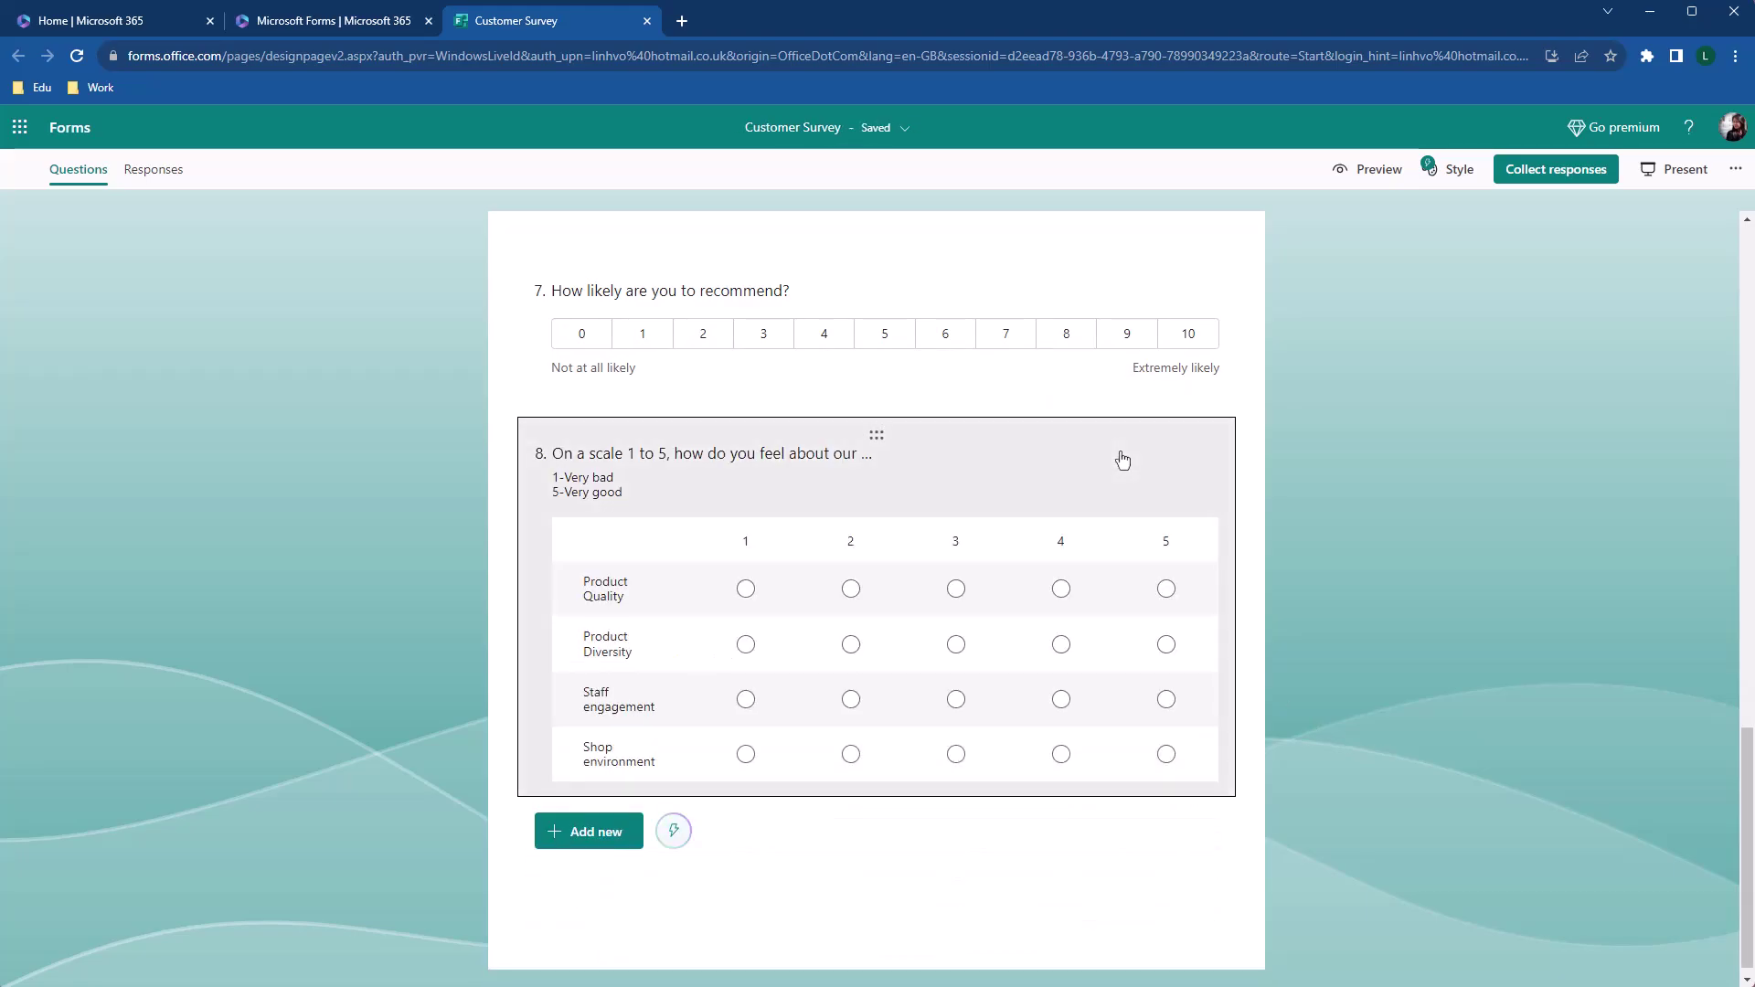
scroll(1122, 480, "up", 3)
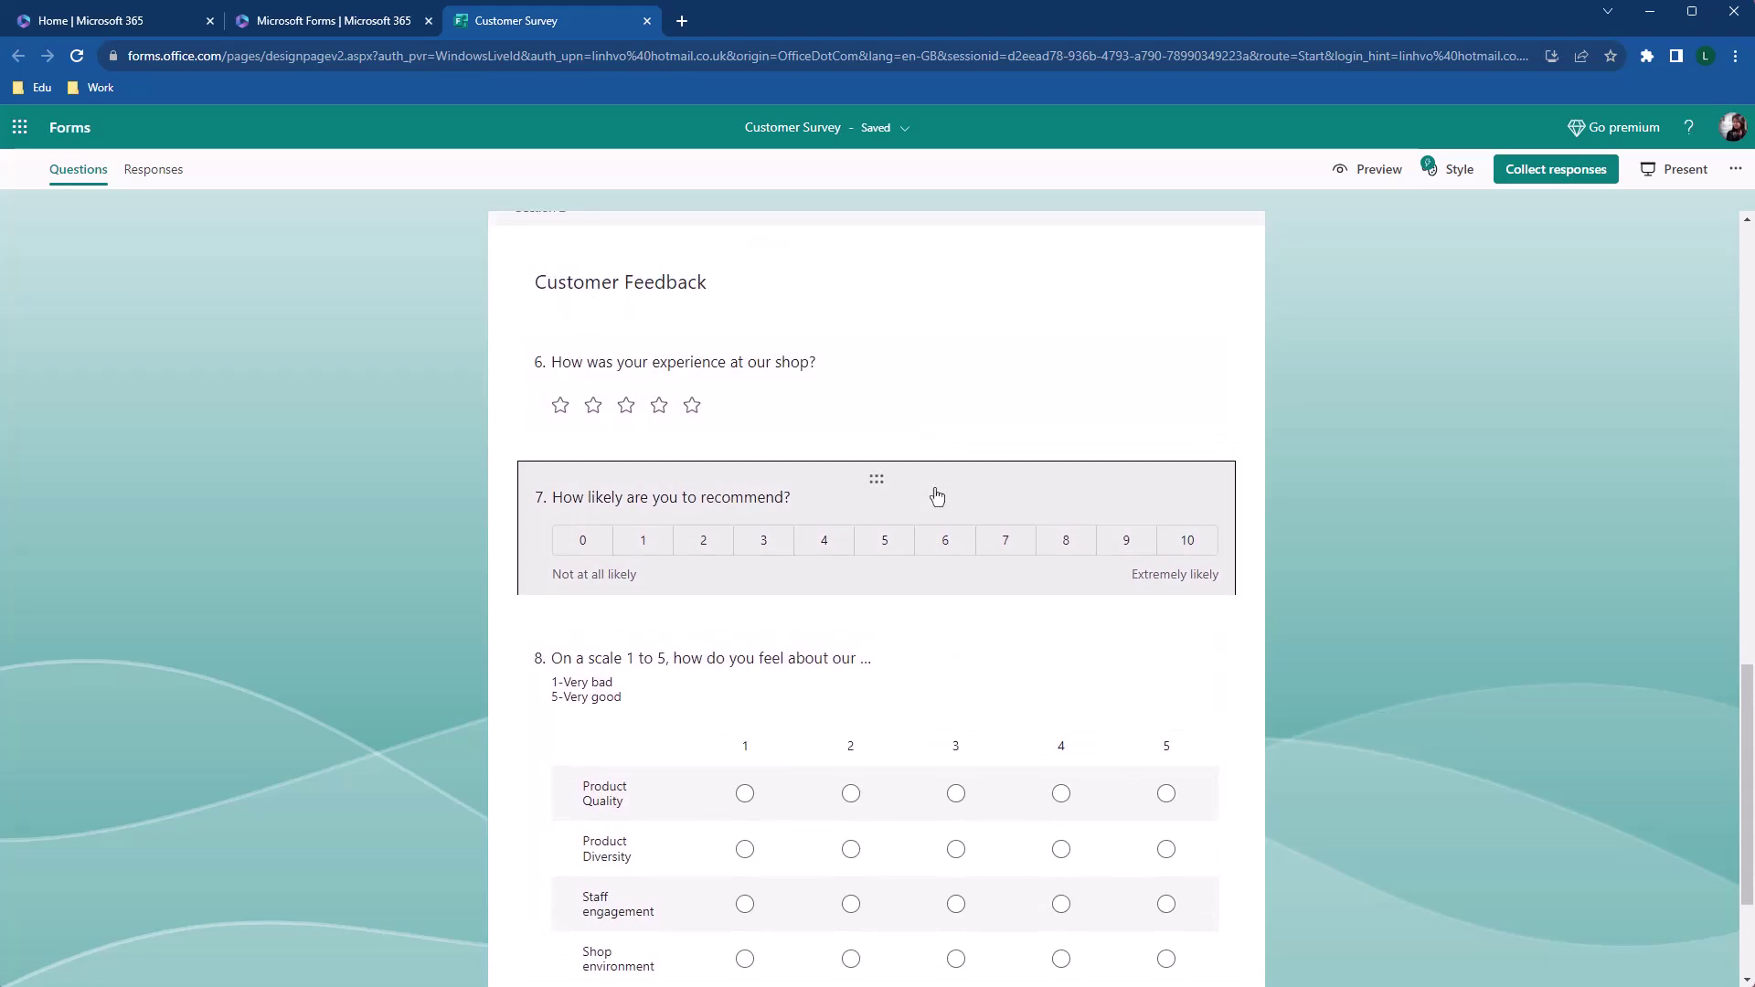
left_click_drag(879, 349, 870, 431)
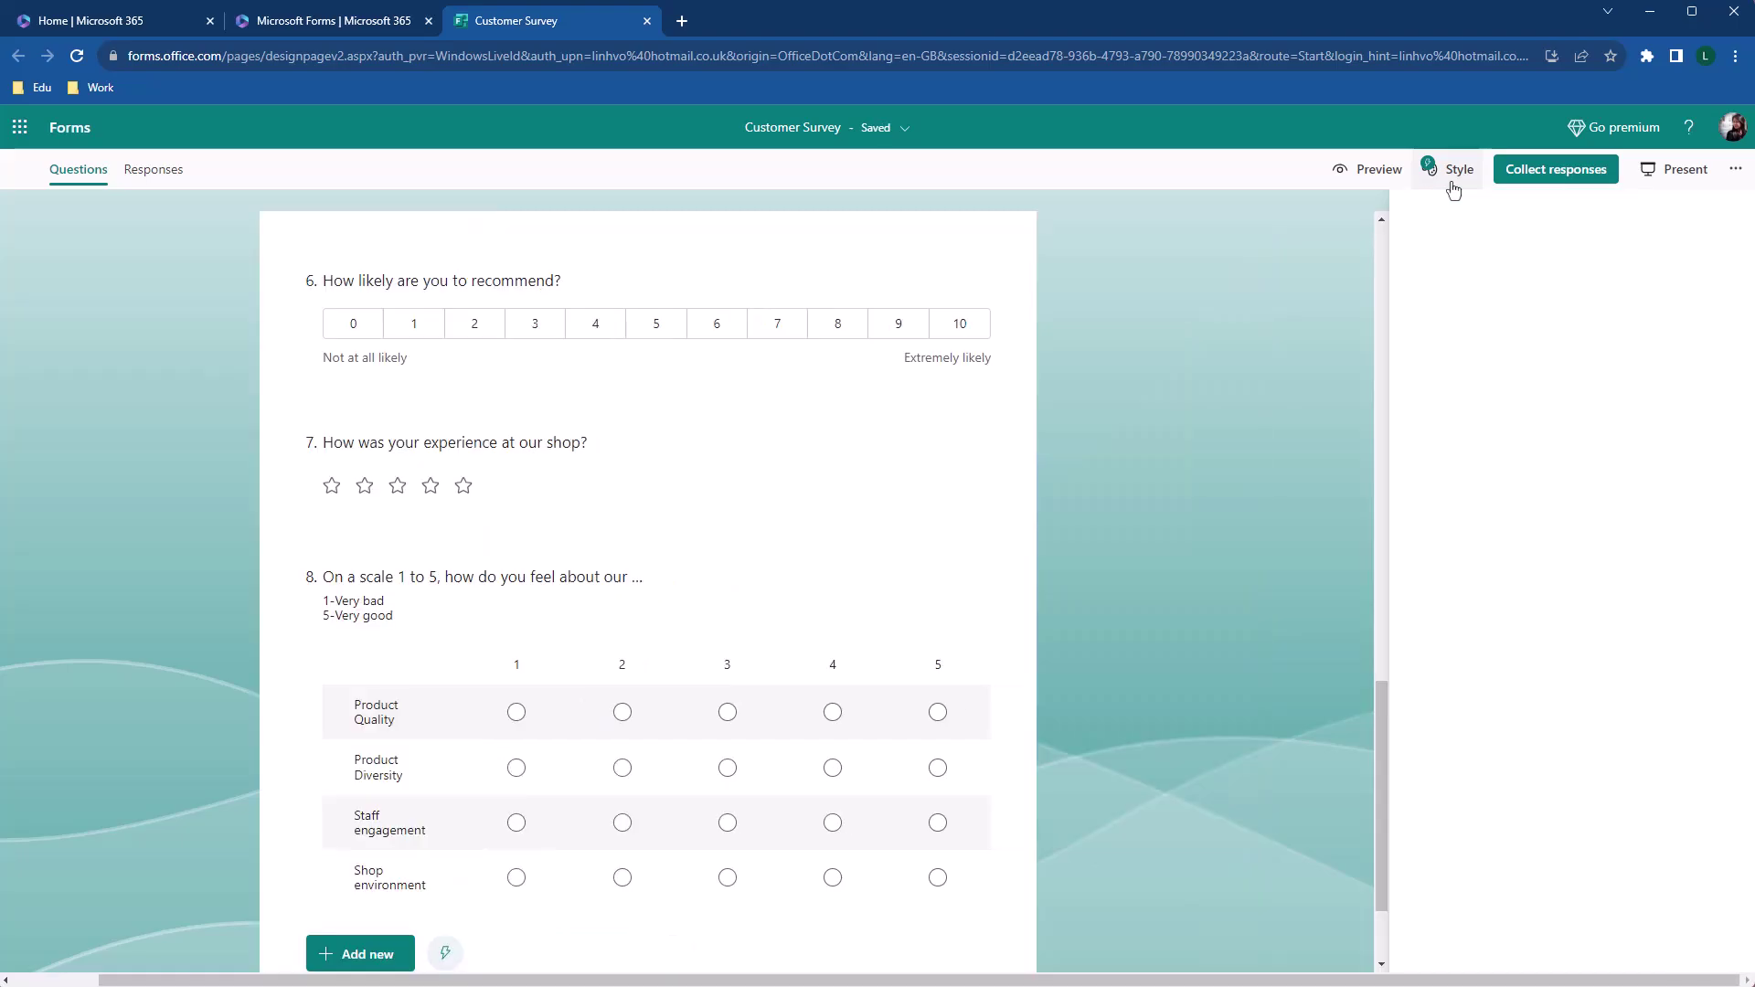
Try a few illustrated themes in the Style pane, settling on the blue stars theme
left_click(1454, 185)
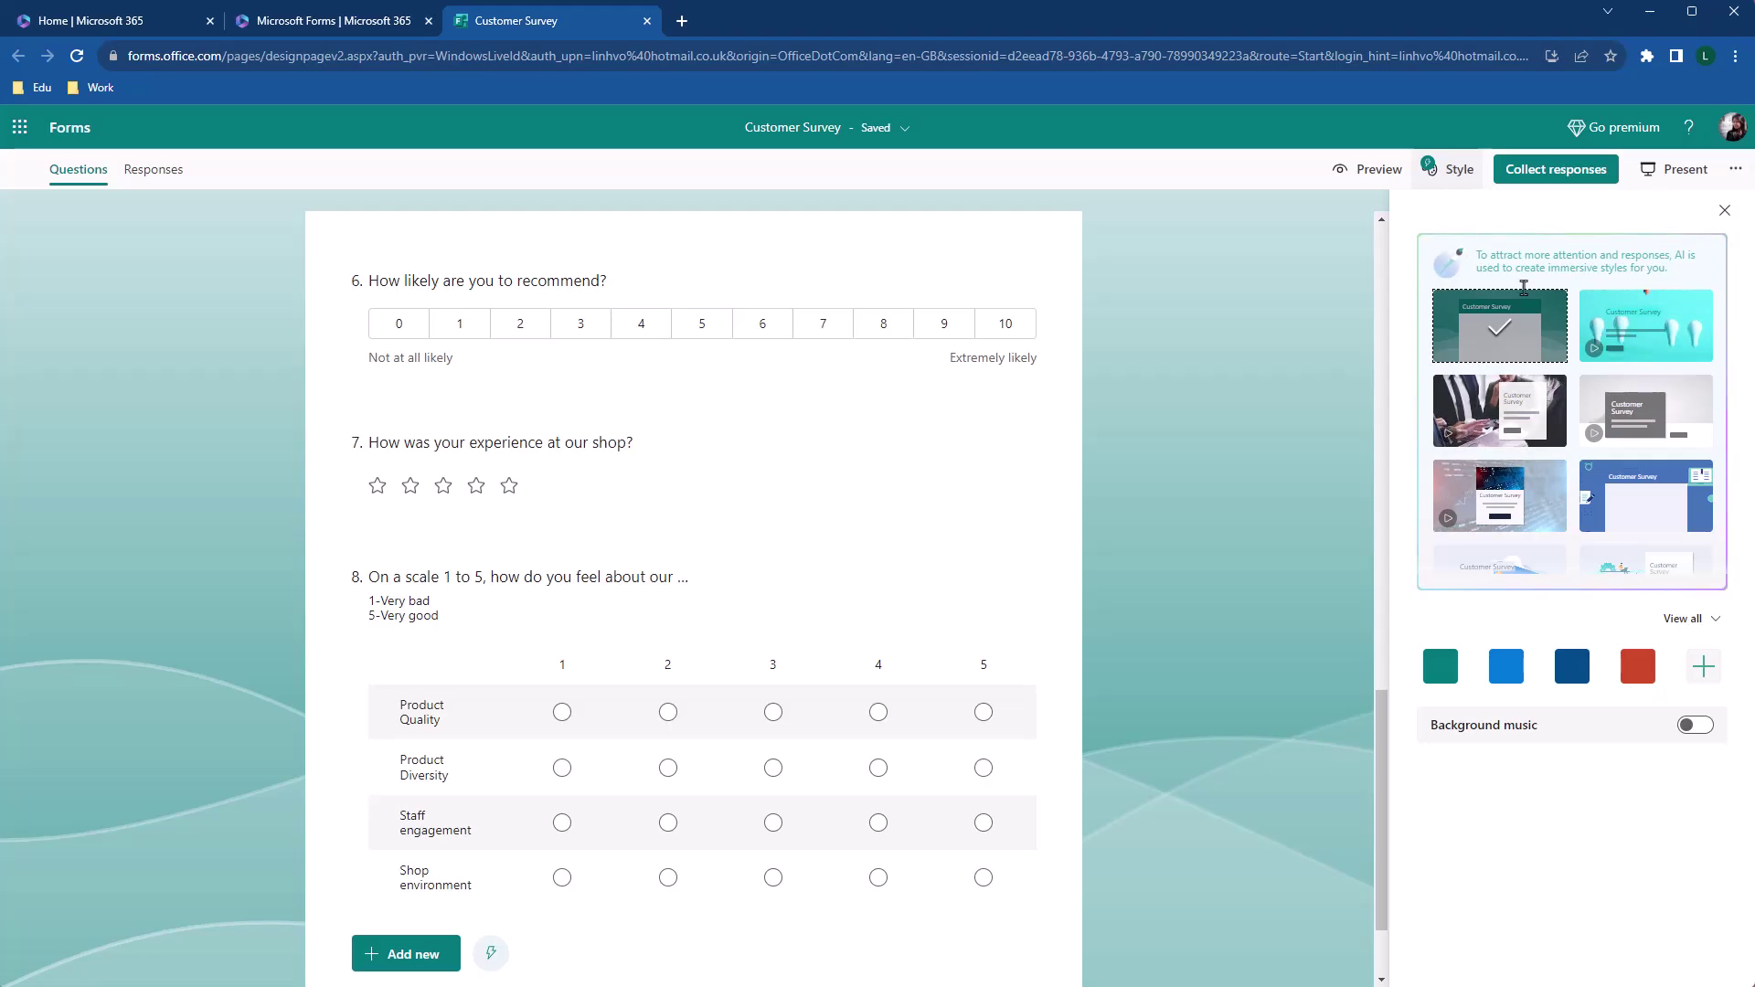
scroll(1576, 356, "down", 3)
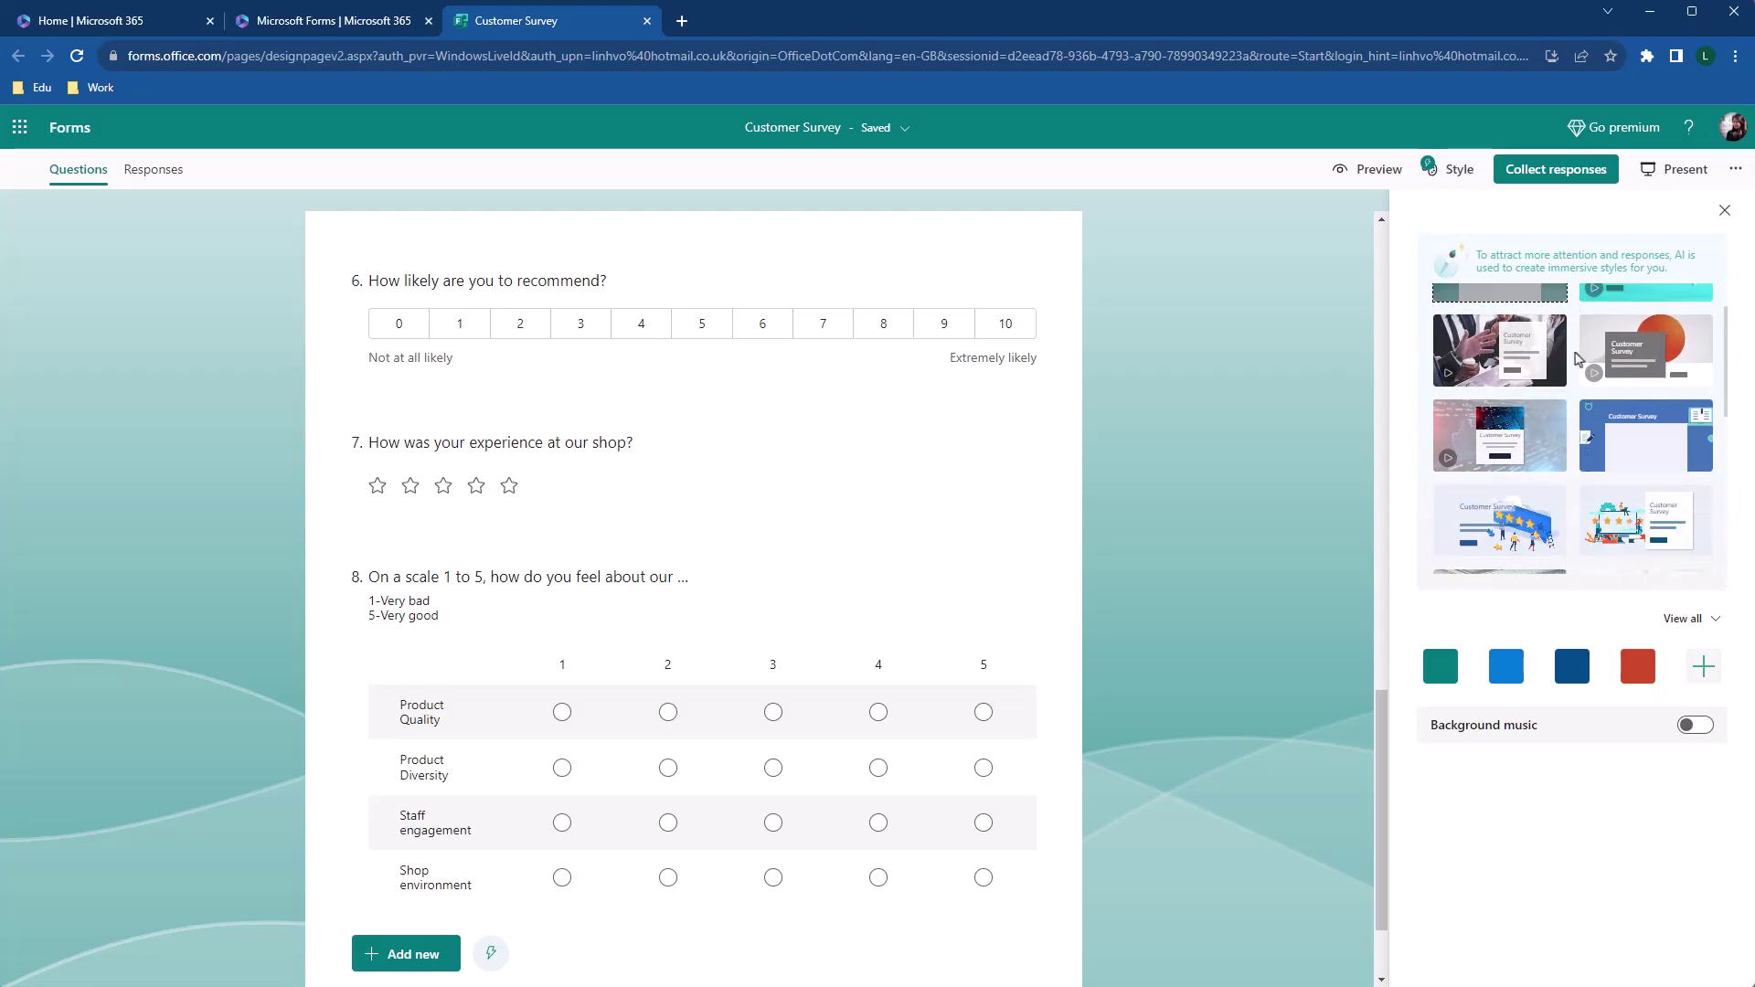
scroll(1576, 357, "down", 1)
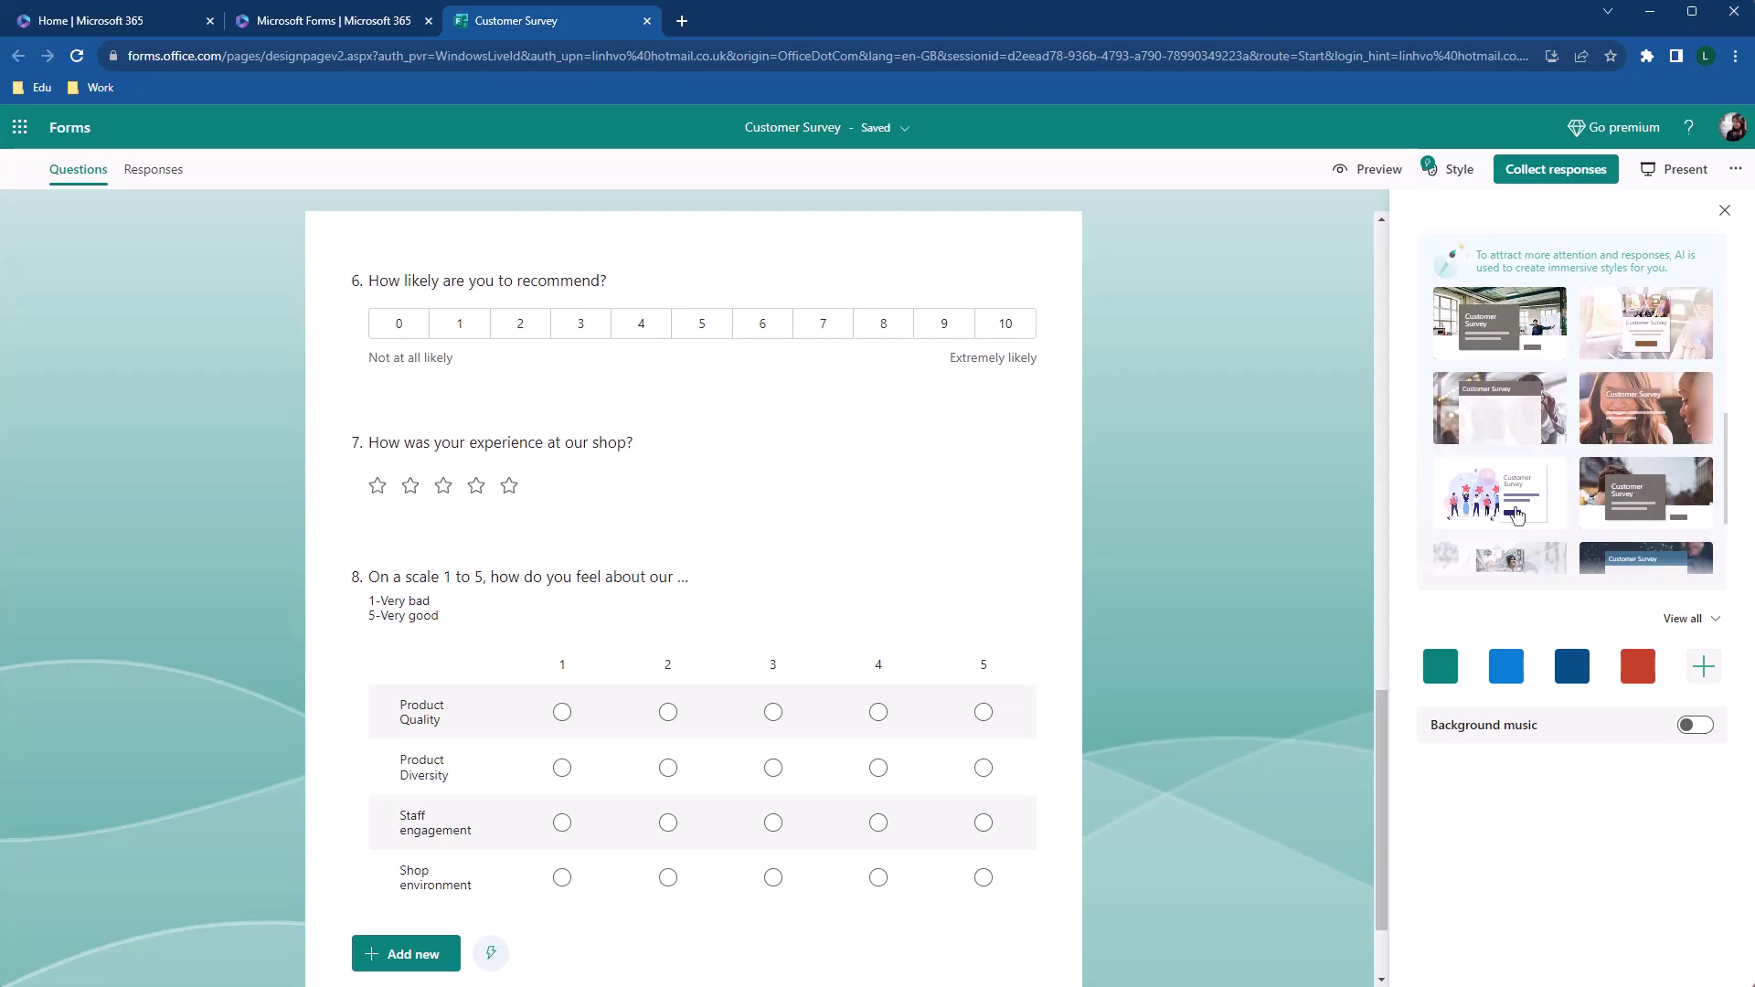
left_click(1516, 517)
scroll(1632, 450, "up", 3)
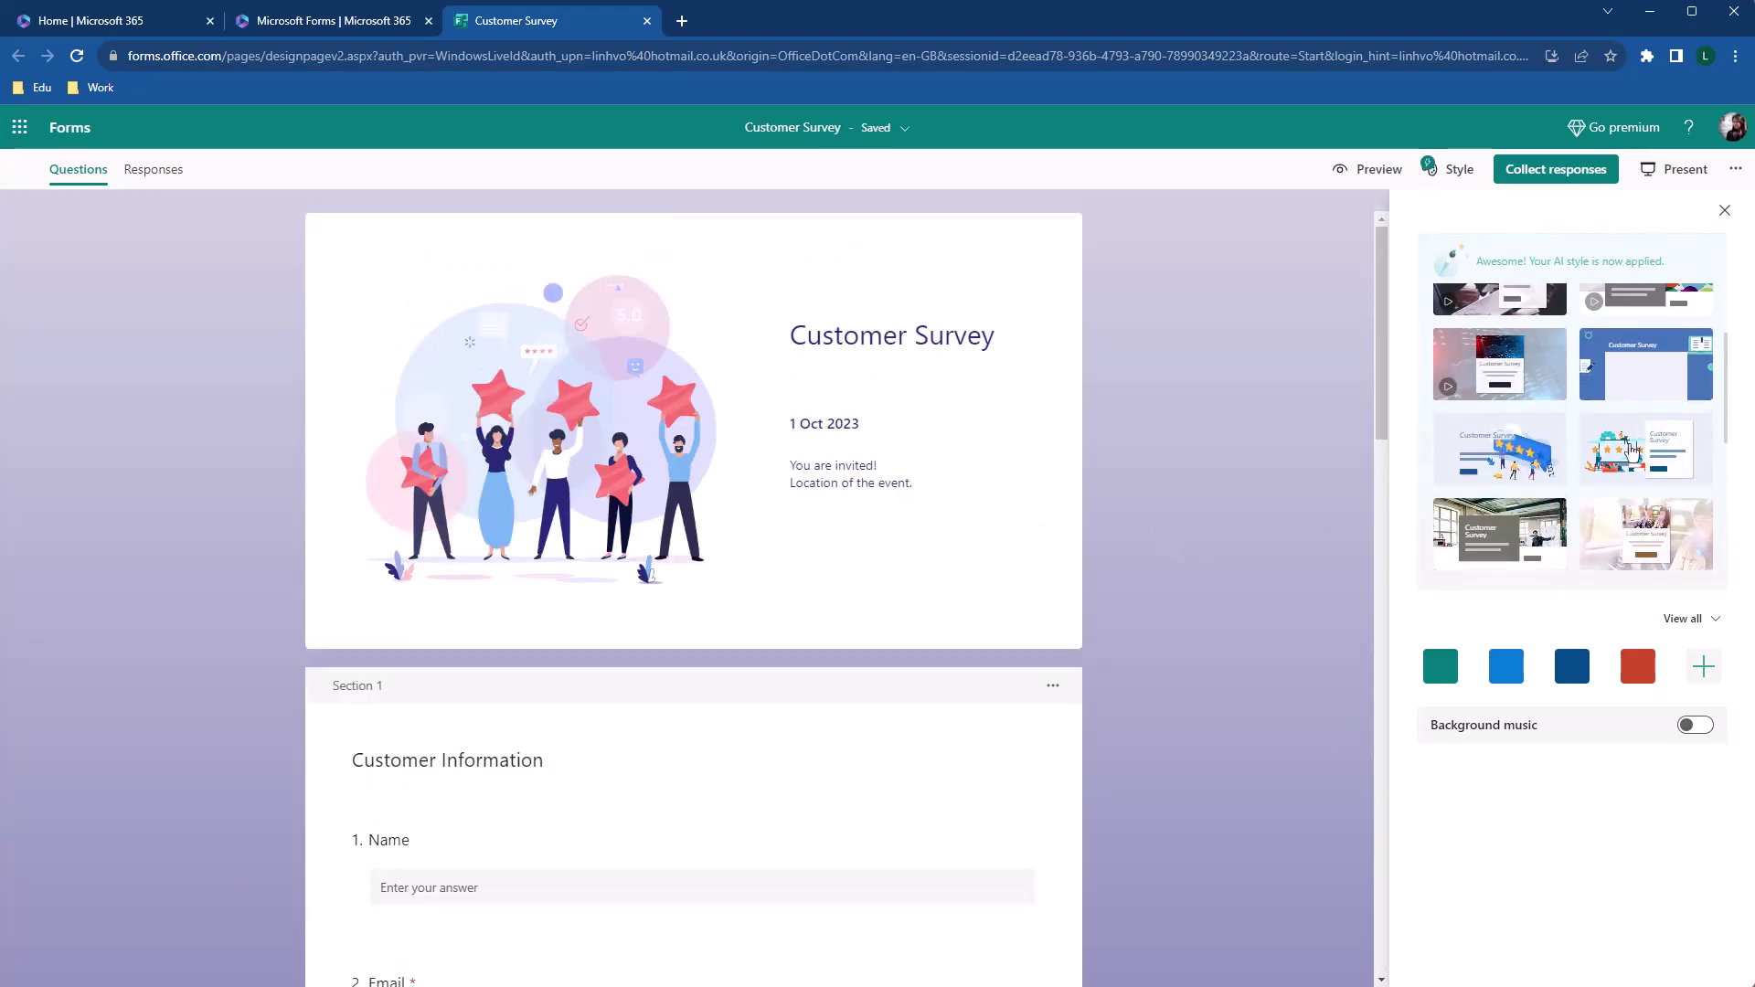
left_click(1632, 449)
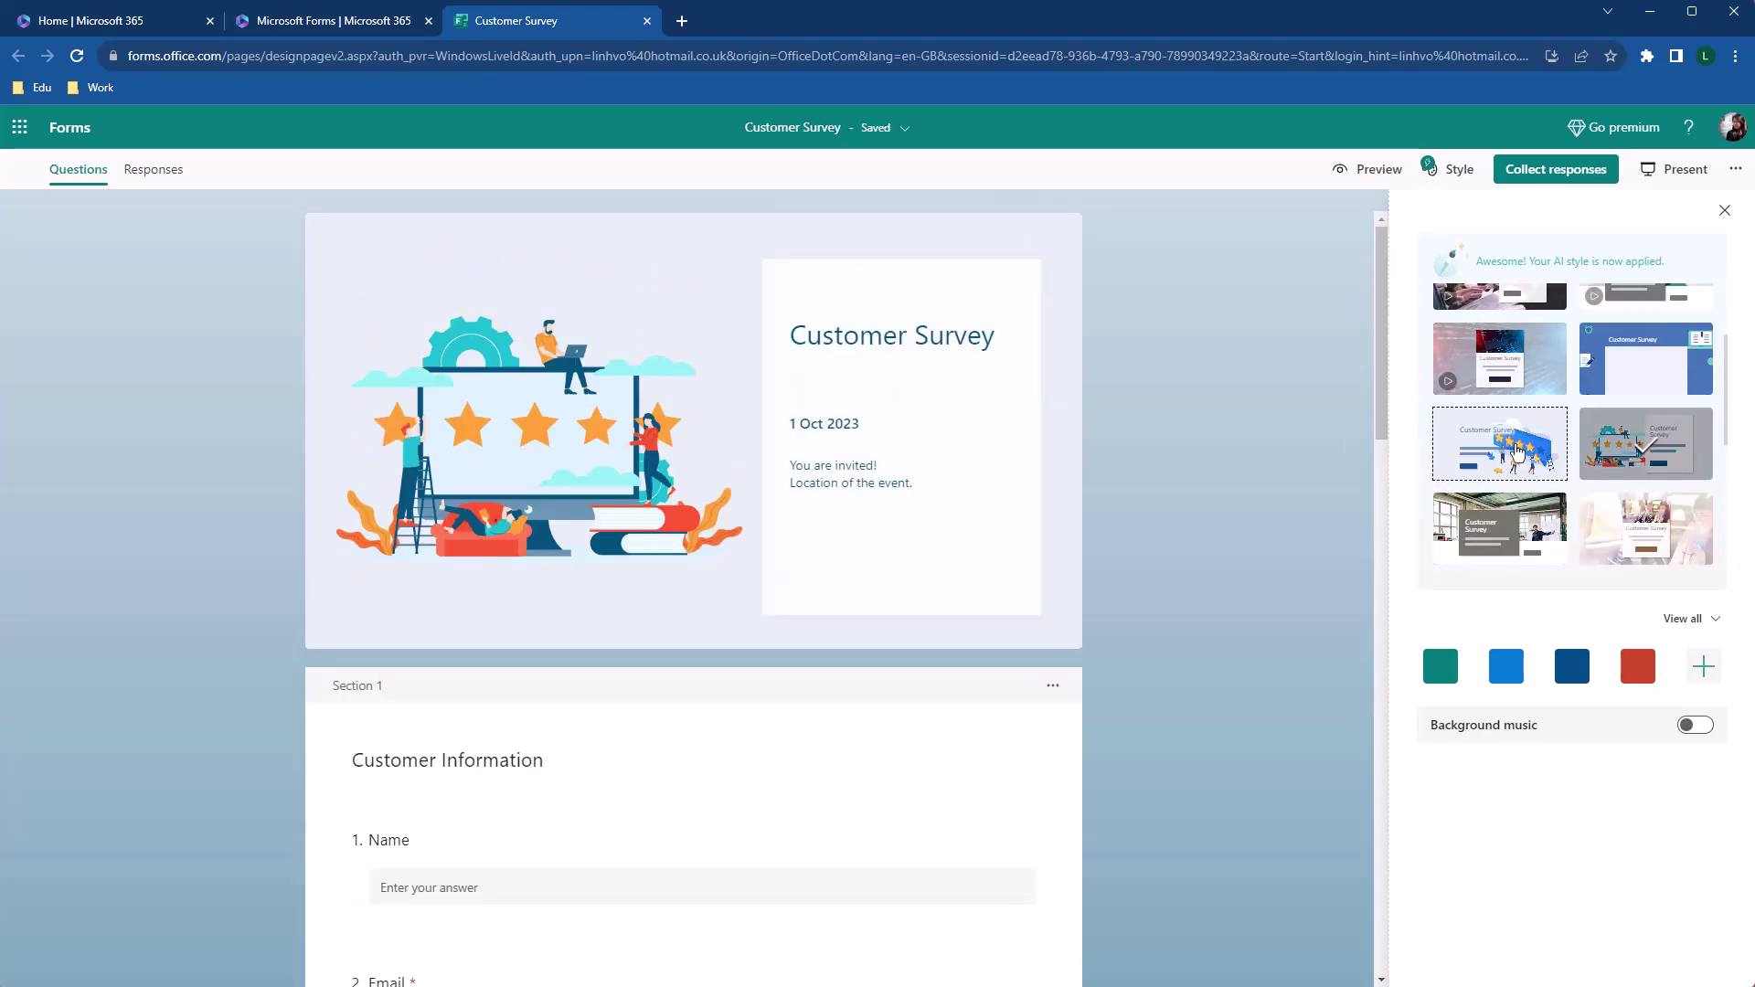
left_click(1516, 450)
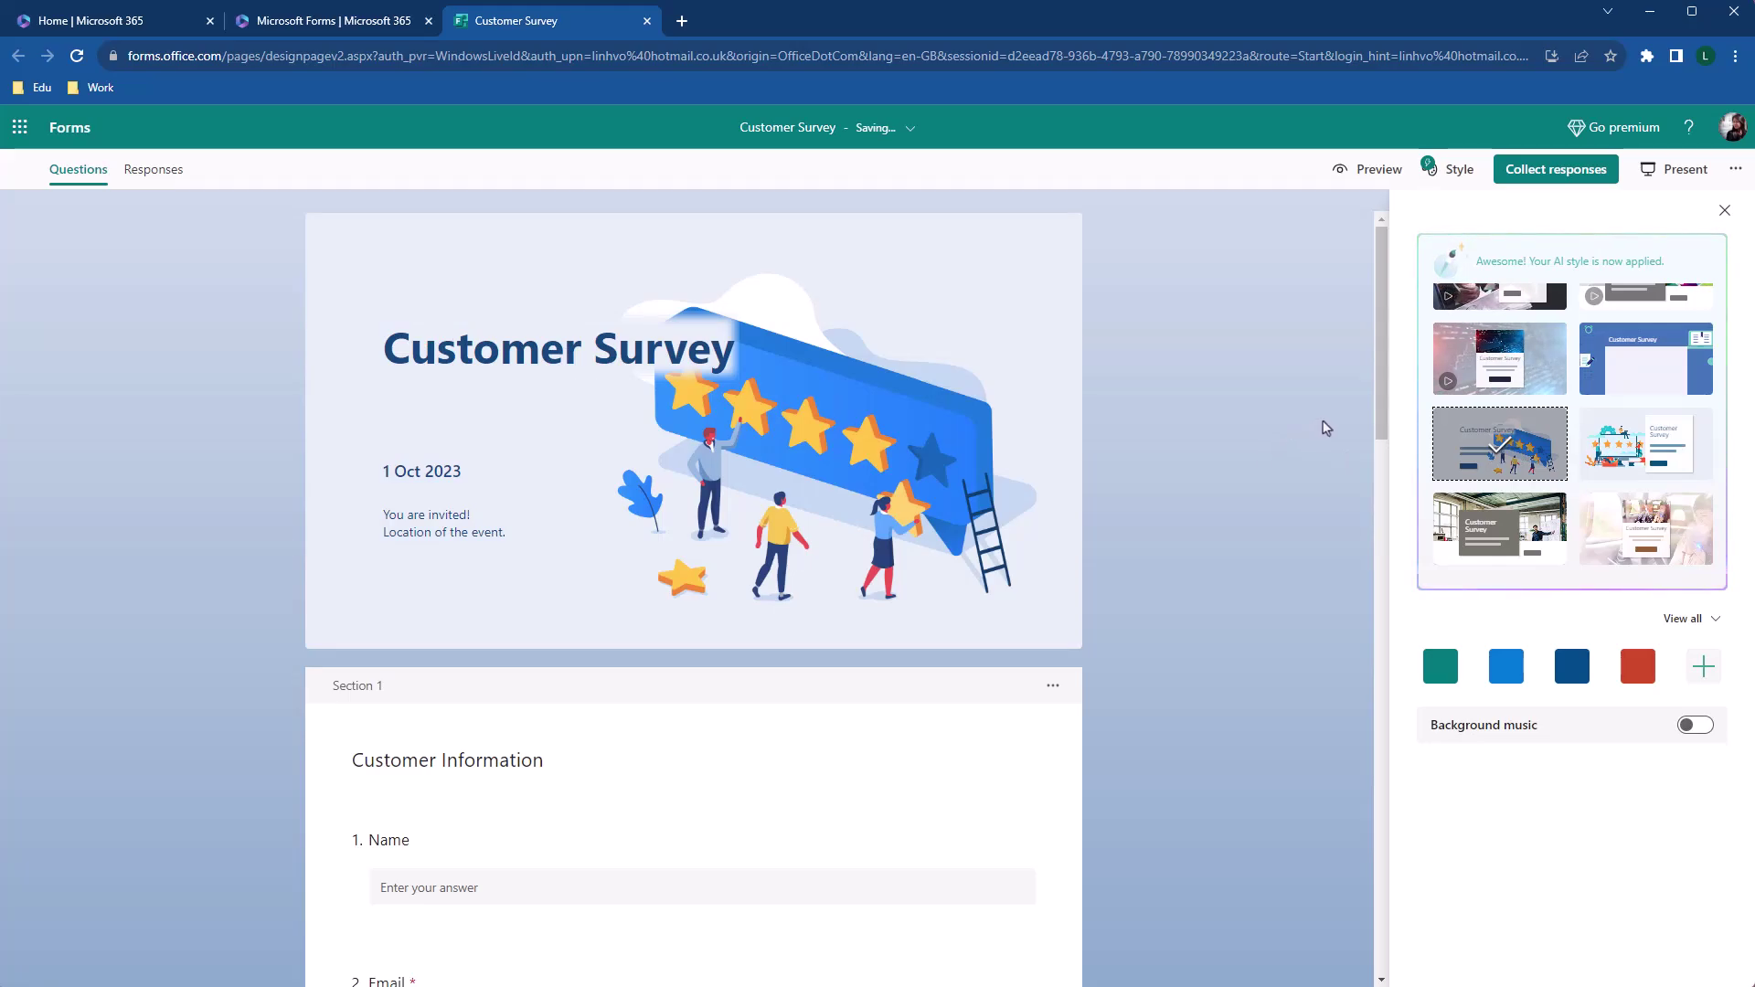
scroll(1325, 428, "down", 10)
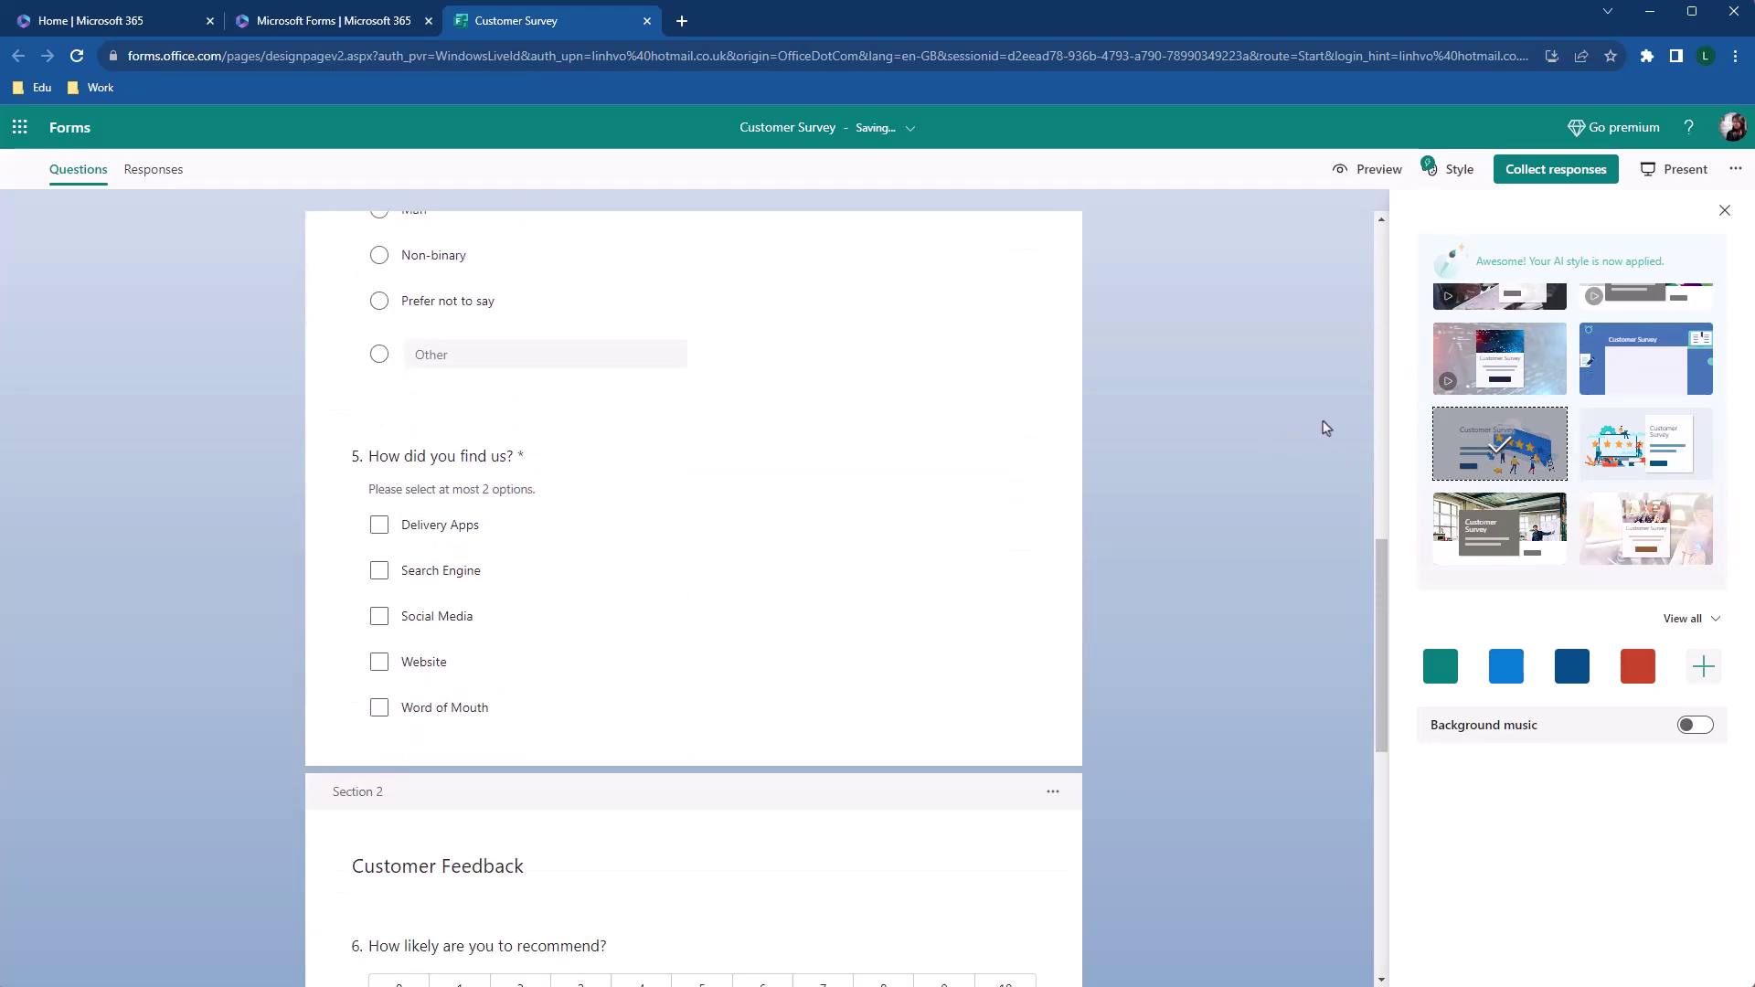
scroll(1326, 428, "down", 8)
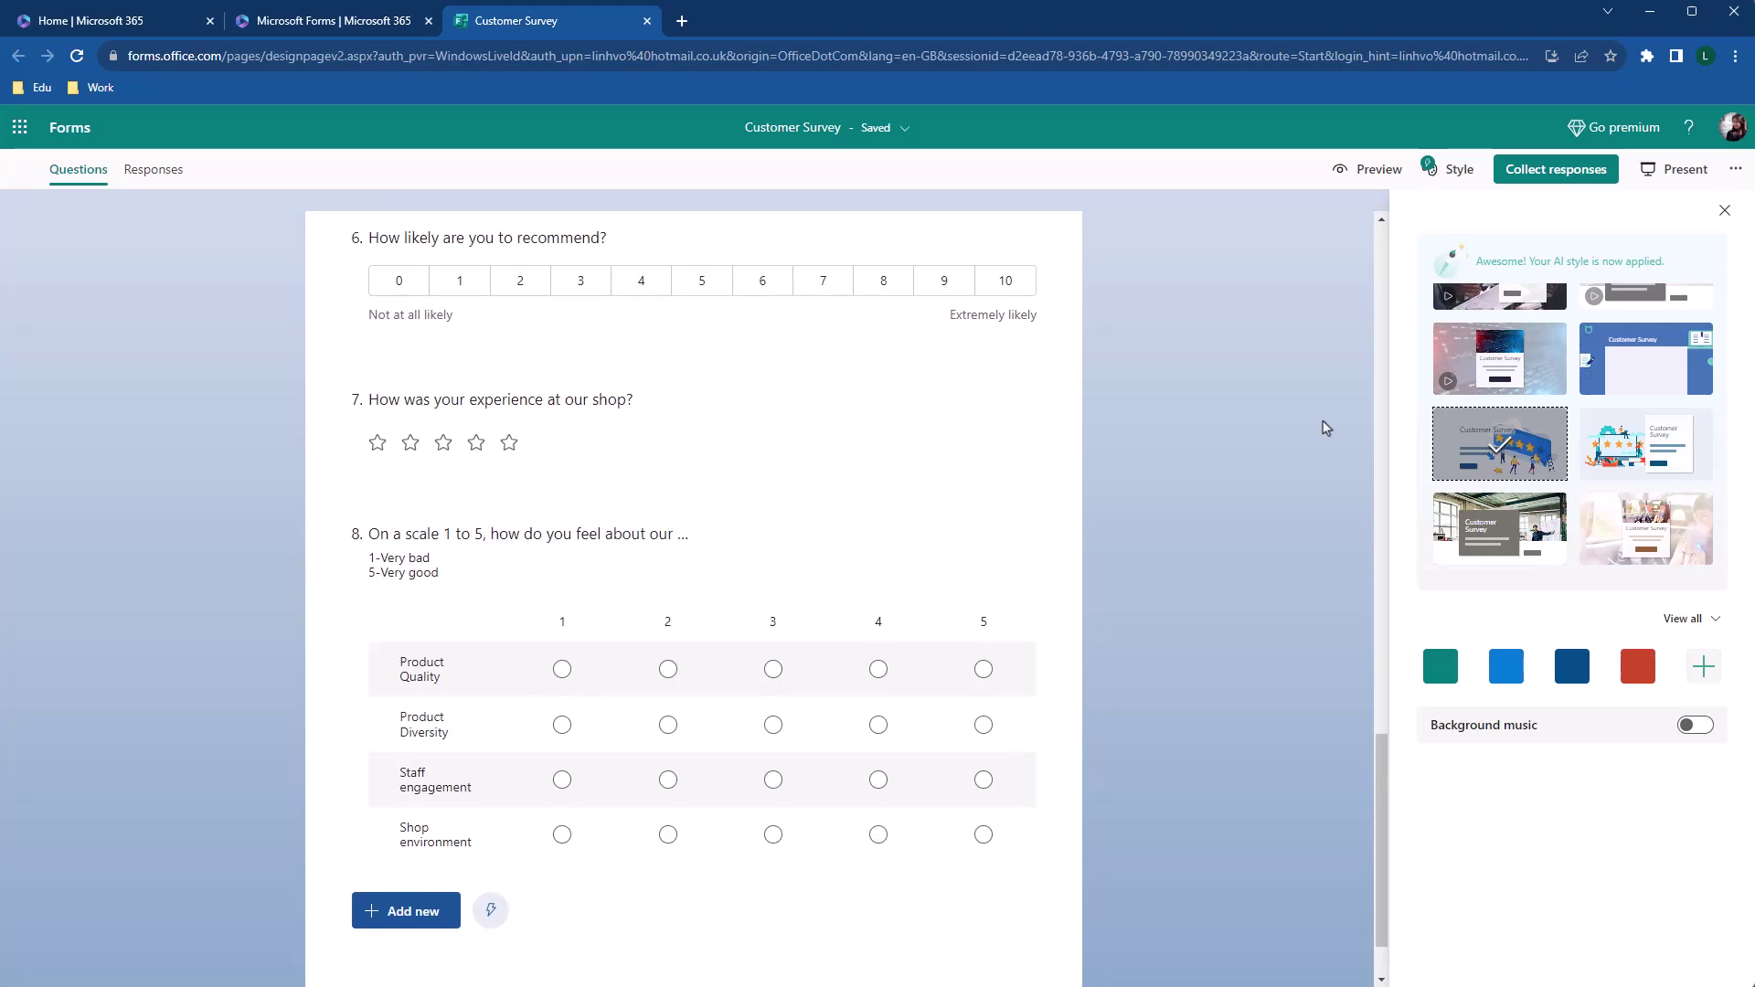
scroll(1325, 428, "up", 18)
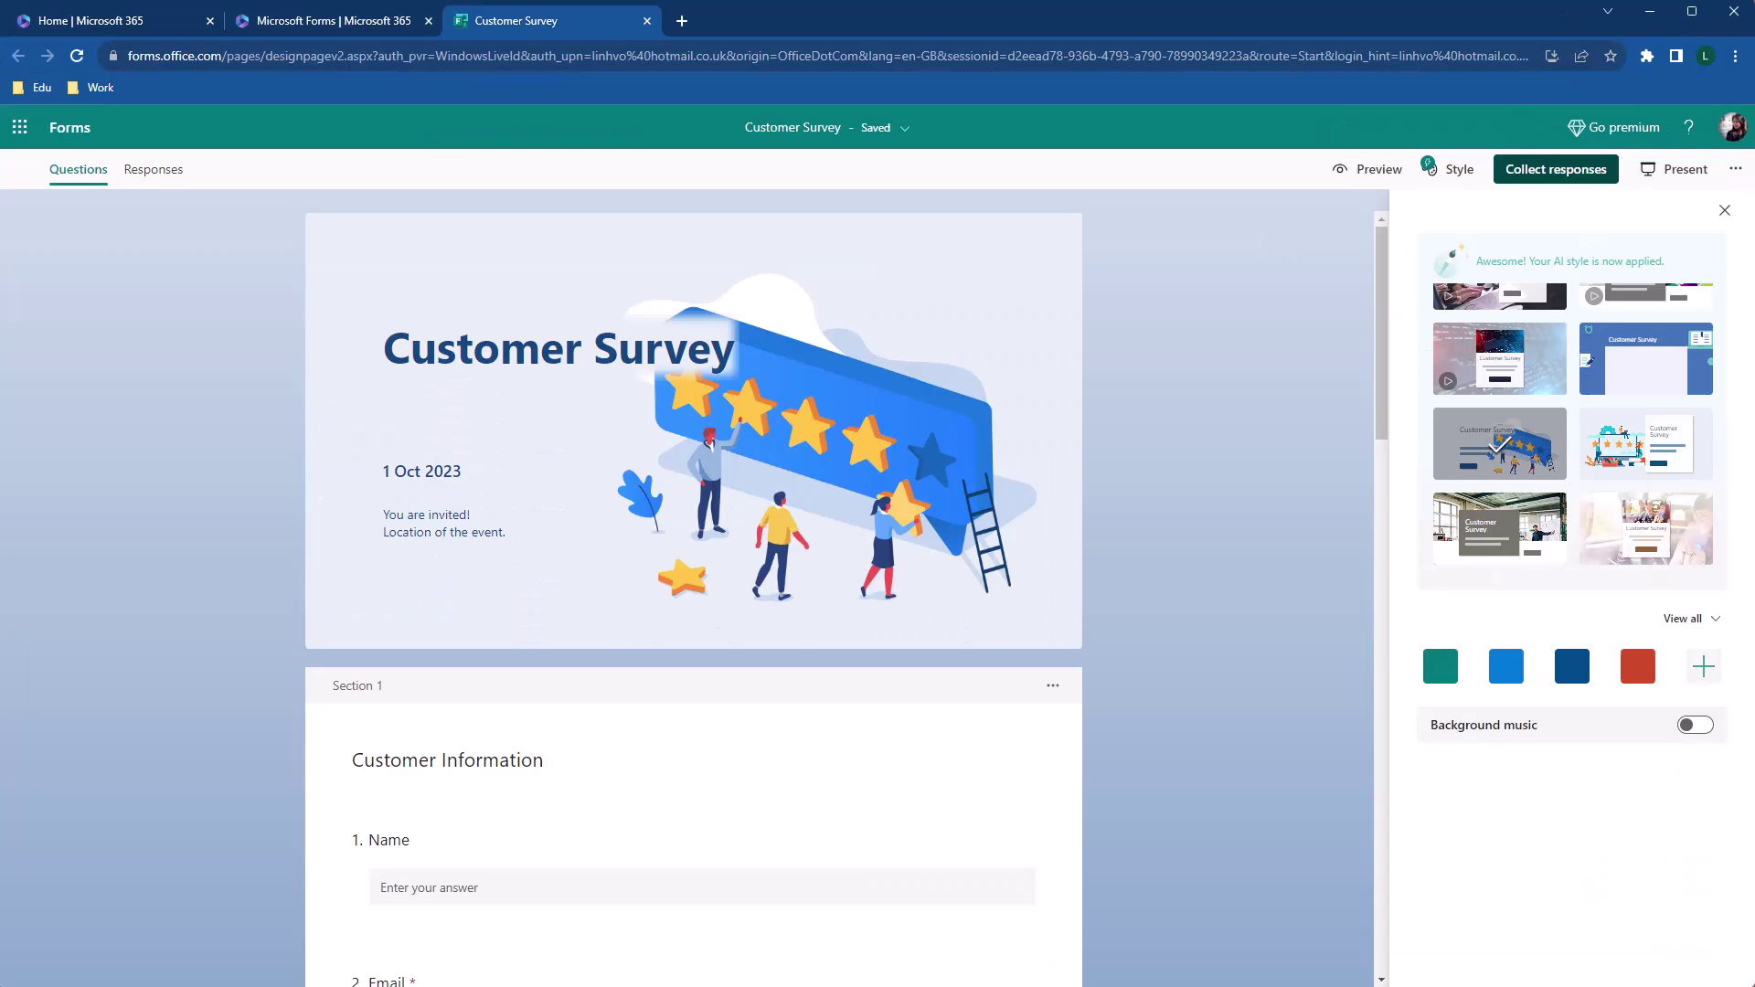
Set Collect responses to 'Only people in my organization', then 'Specific people in my organization can respond'
left_click(1499, 236)
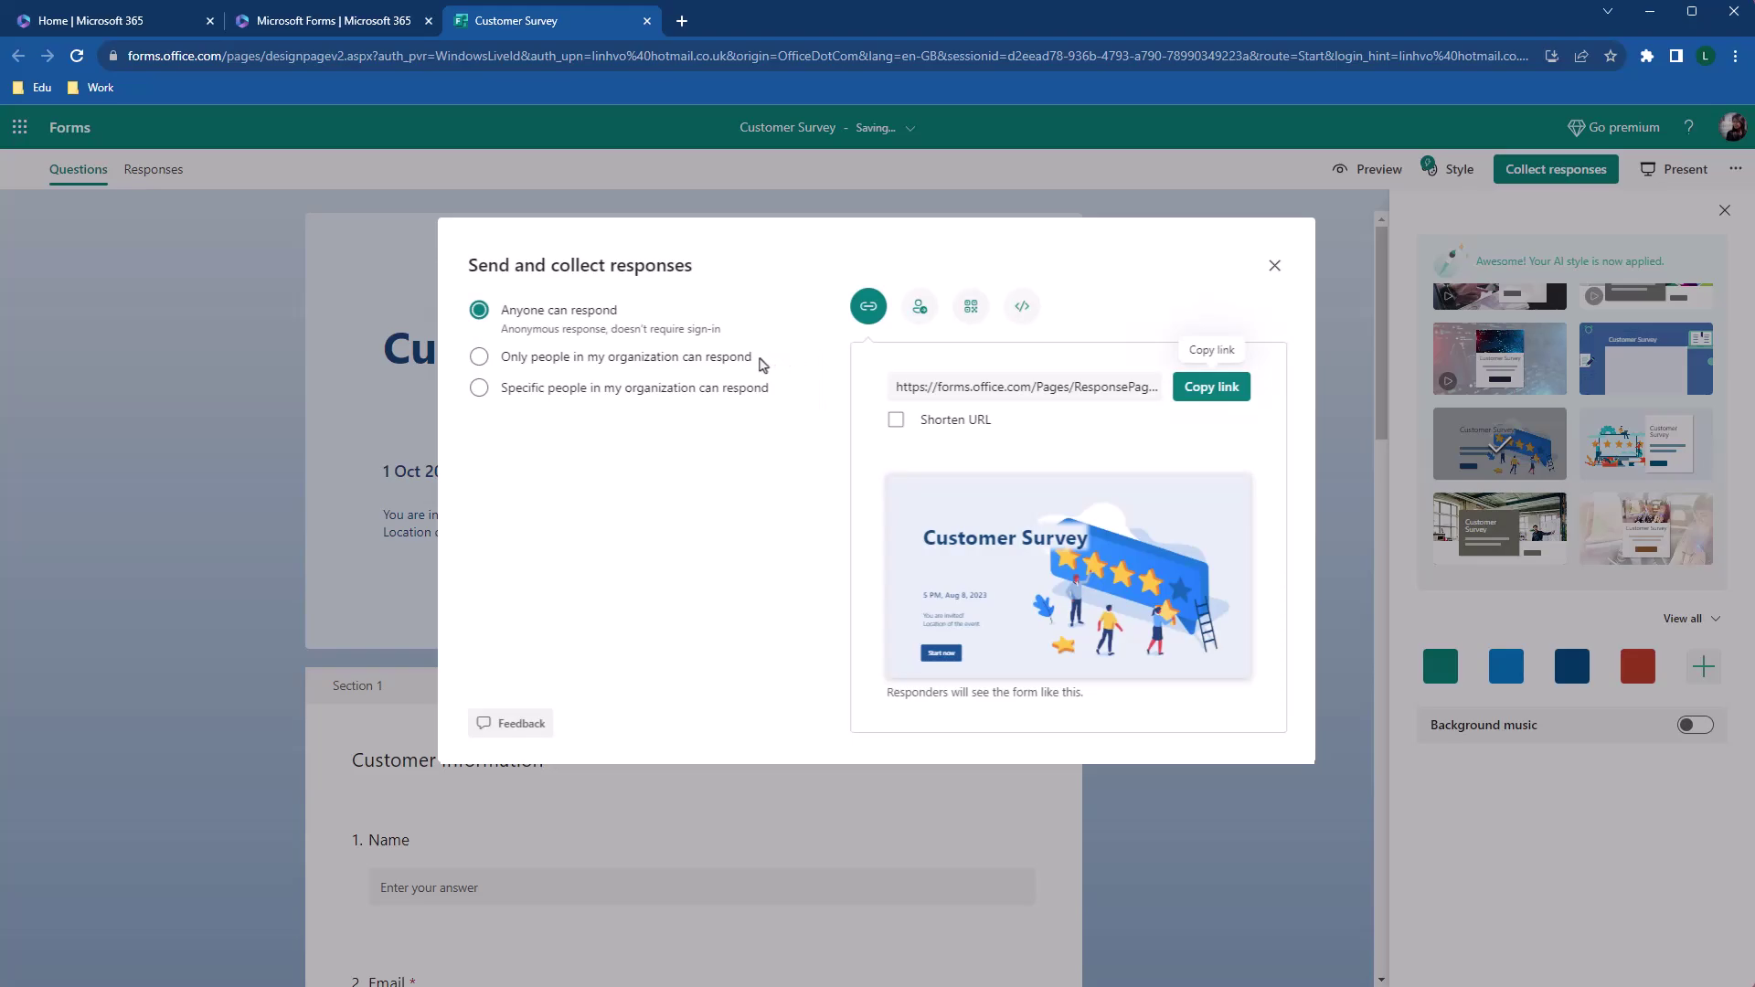
left_click(760, 366)
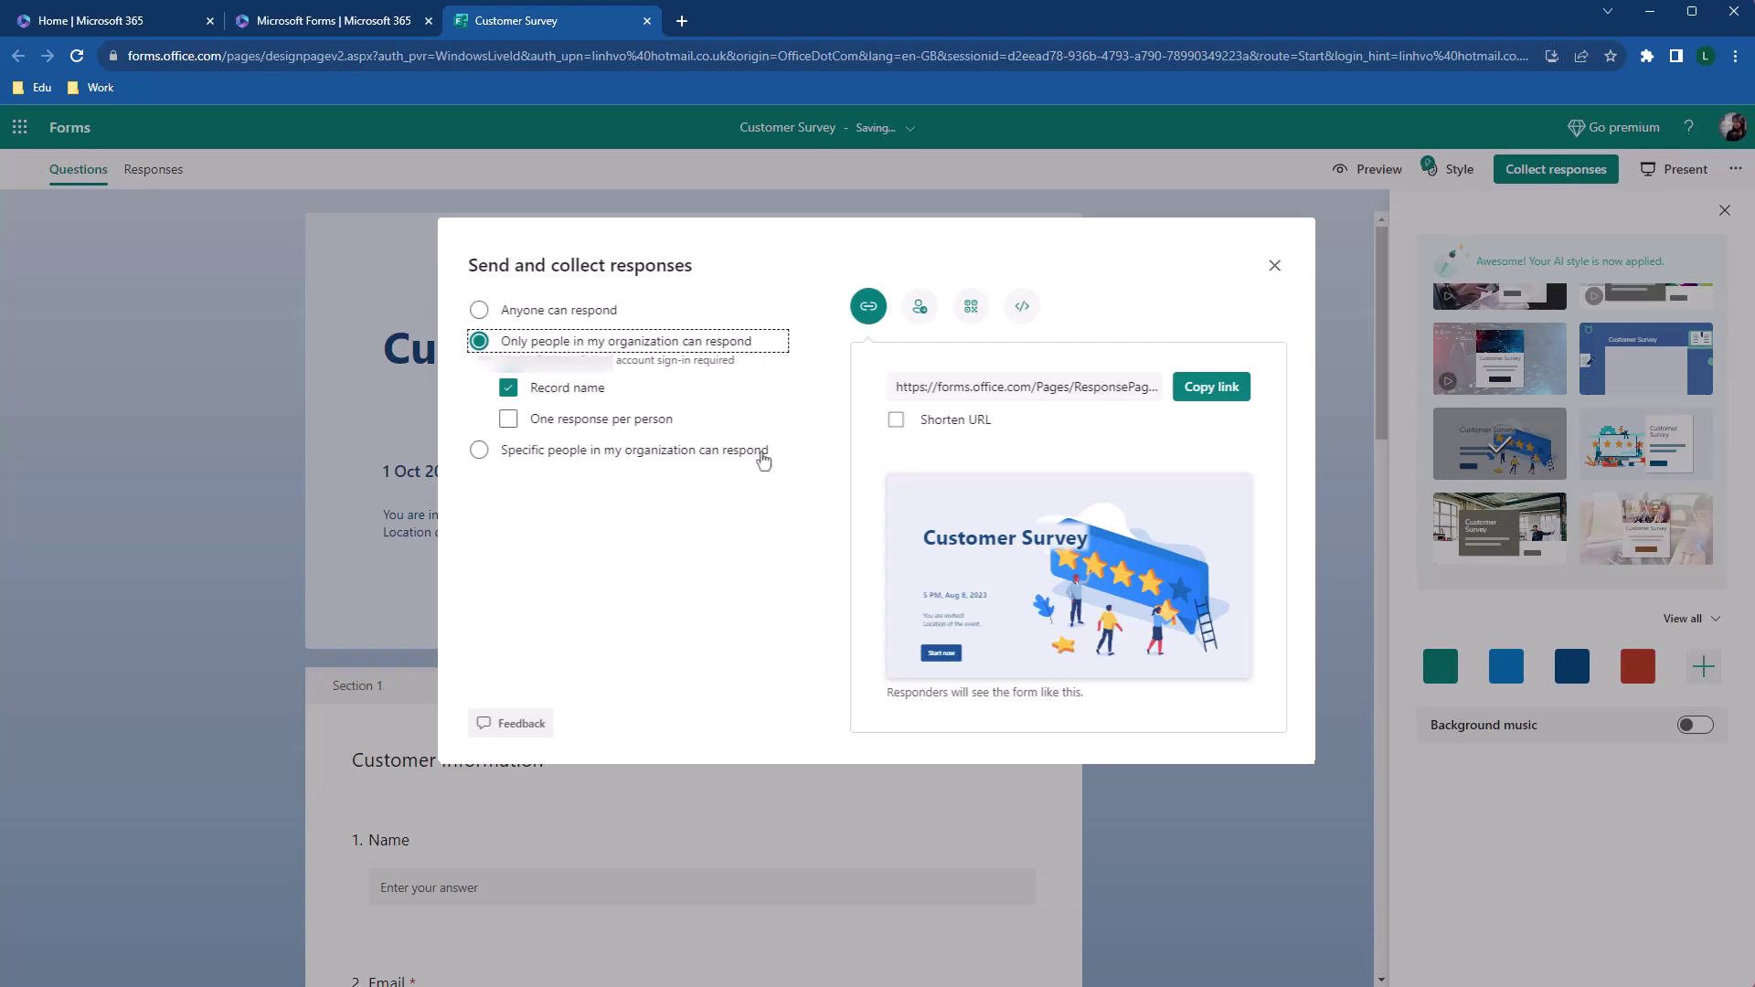
left_click(763, 457)
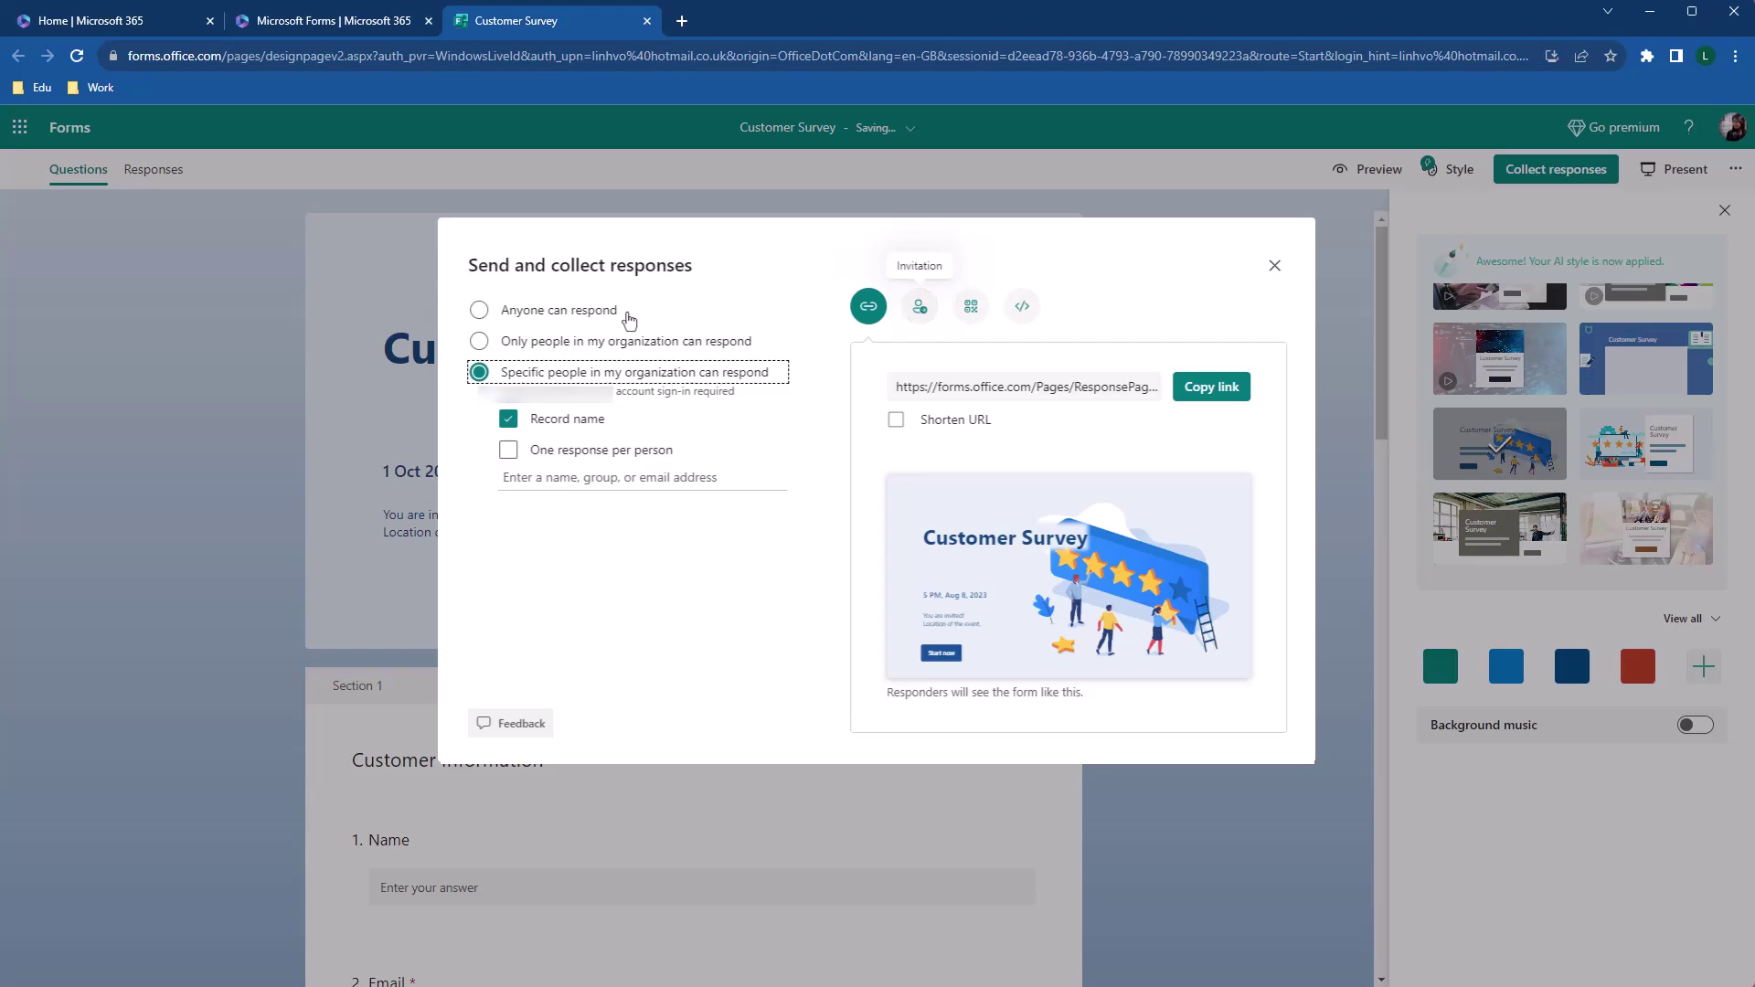
Switch to 'Anyone can respond', review Invite and QR options, copy the embed code and shareable link
left_click(629, 315)
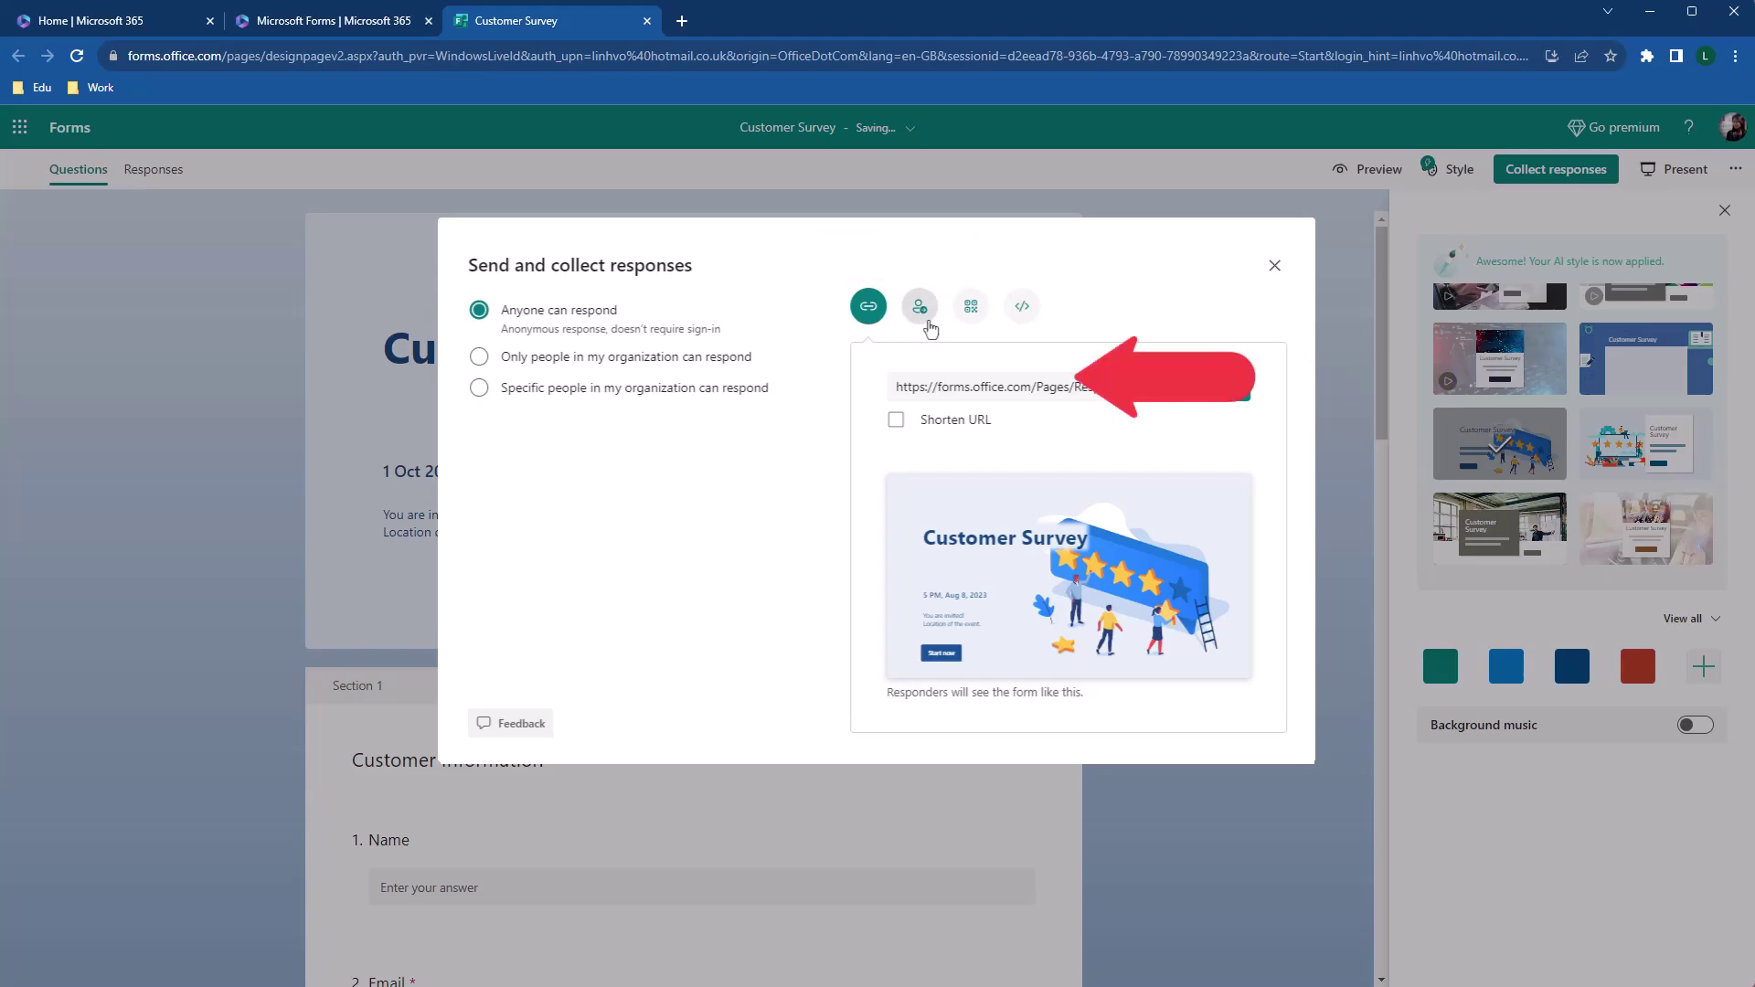
left_click(928, 322)
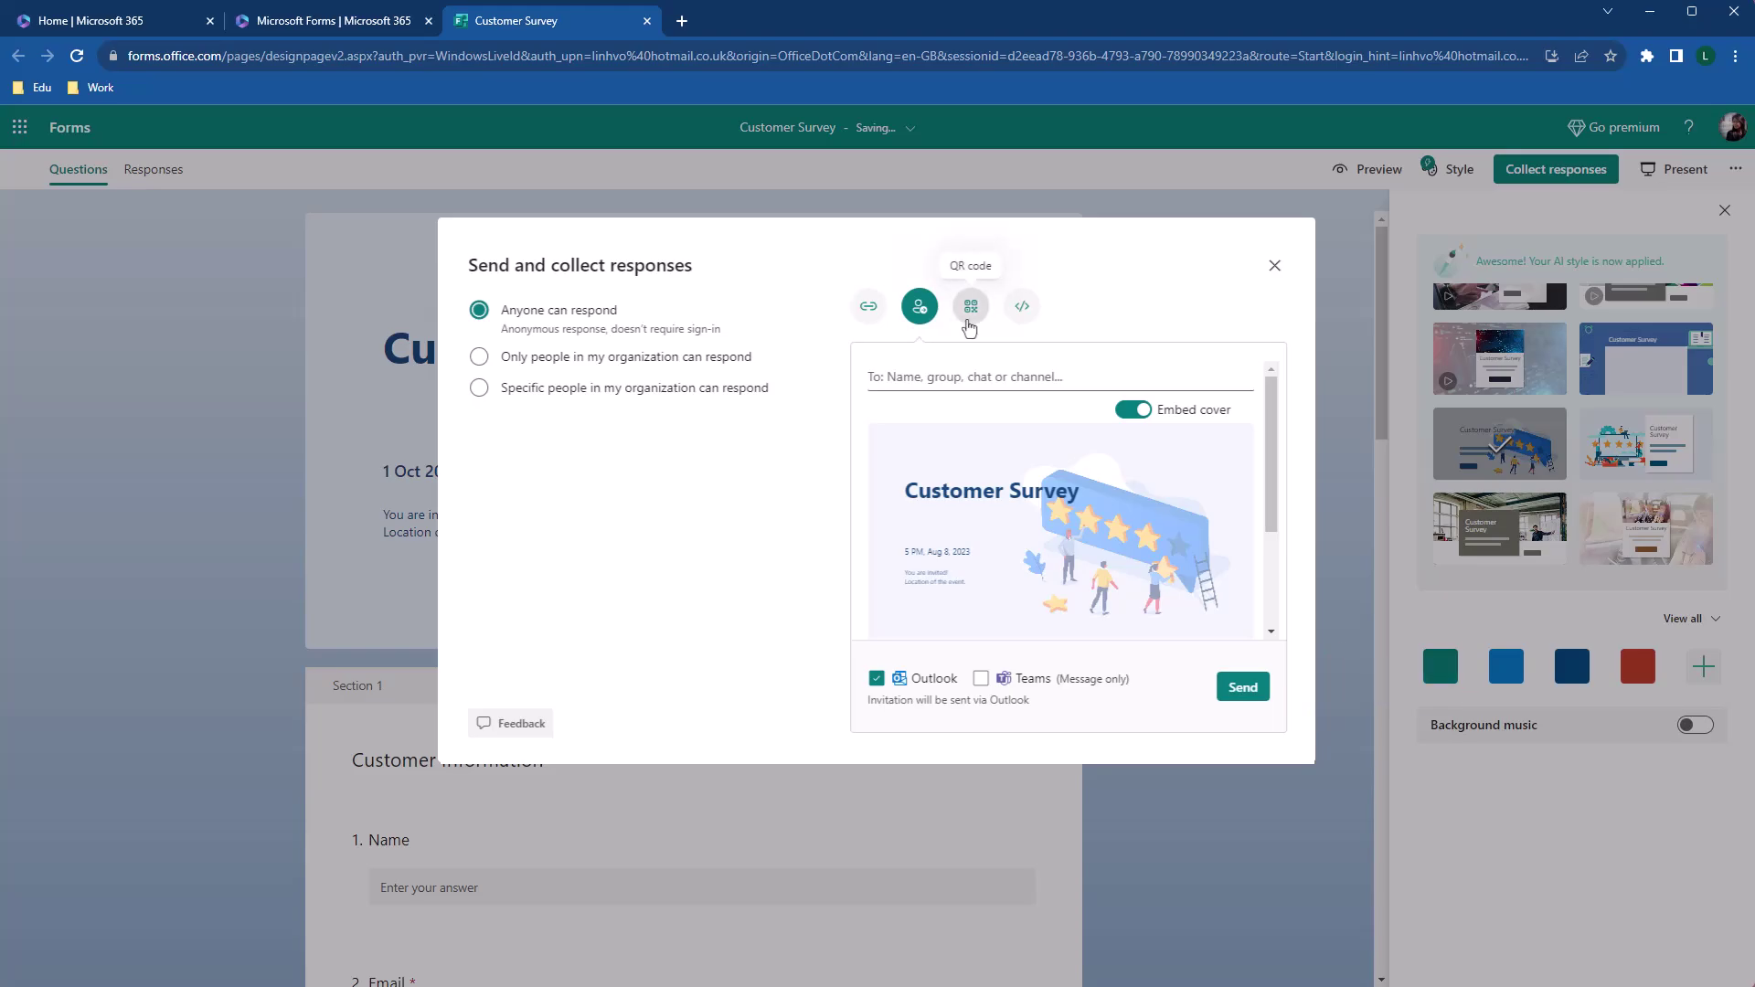
left_click(969, 308)
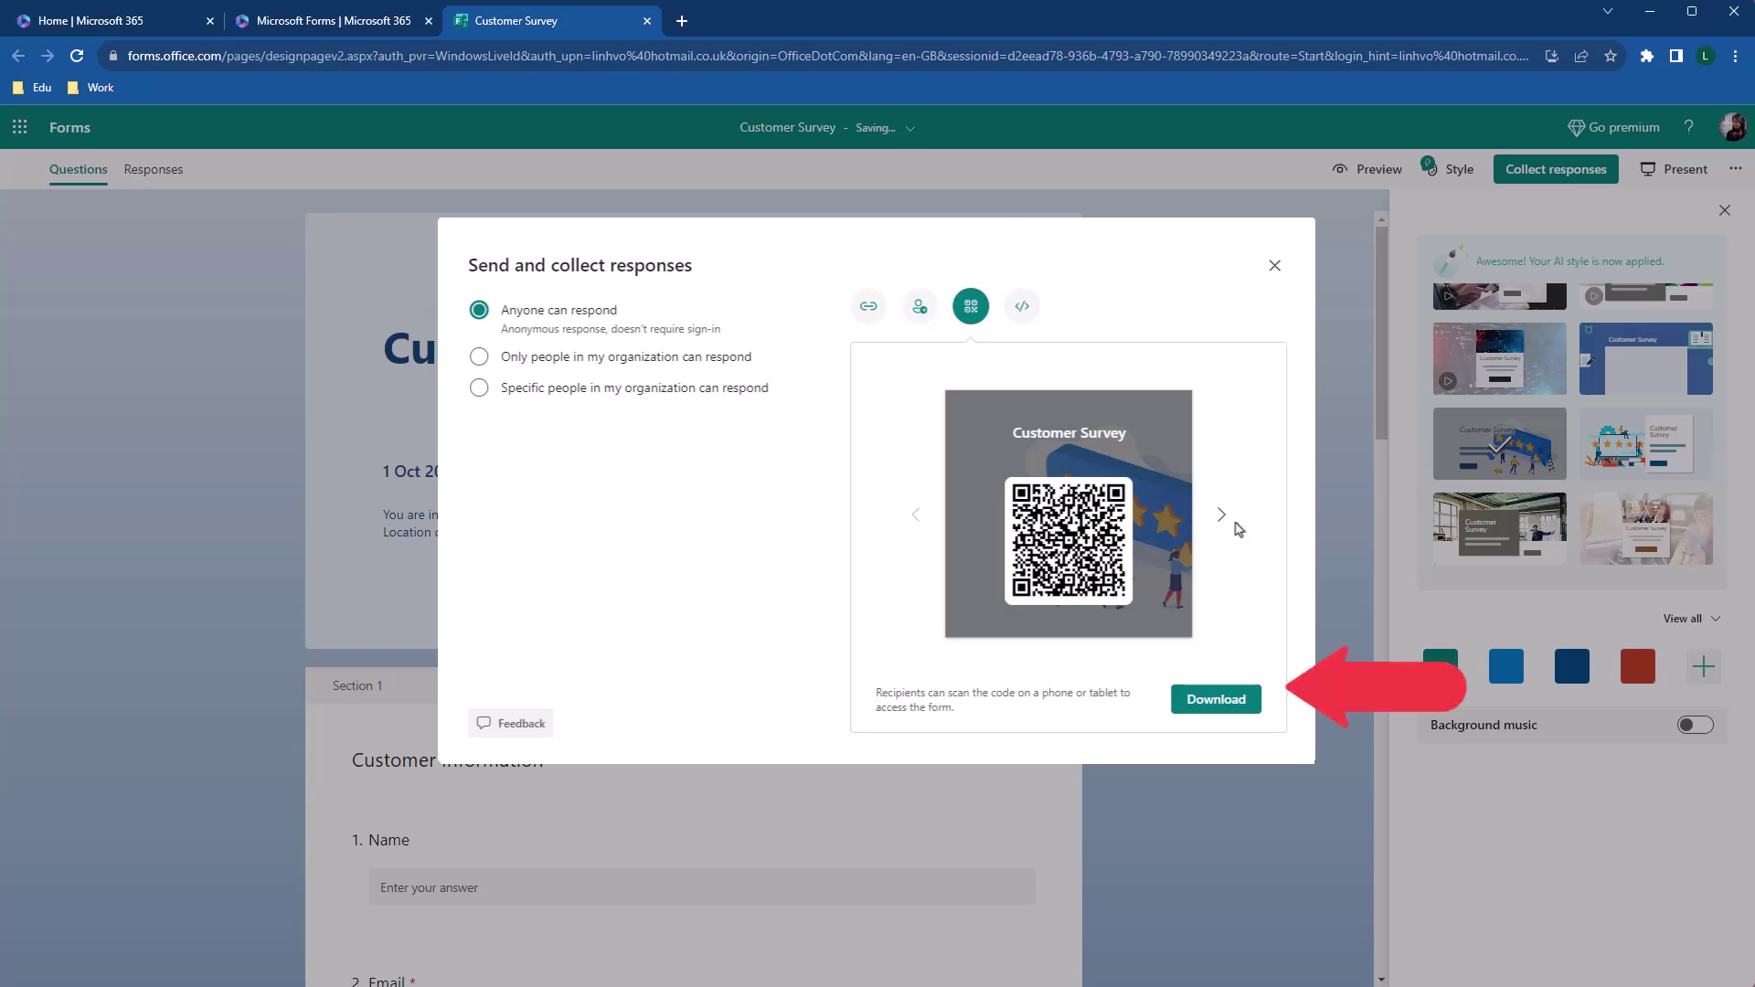
left_click(1222, 518)
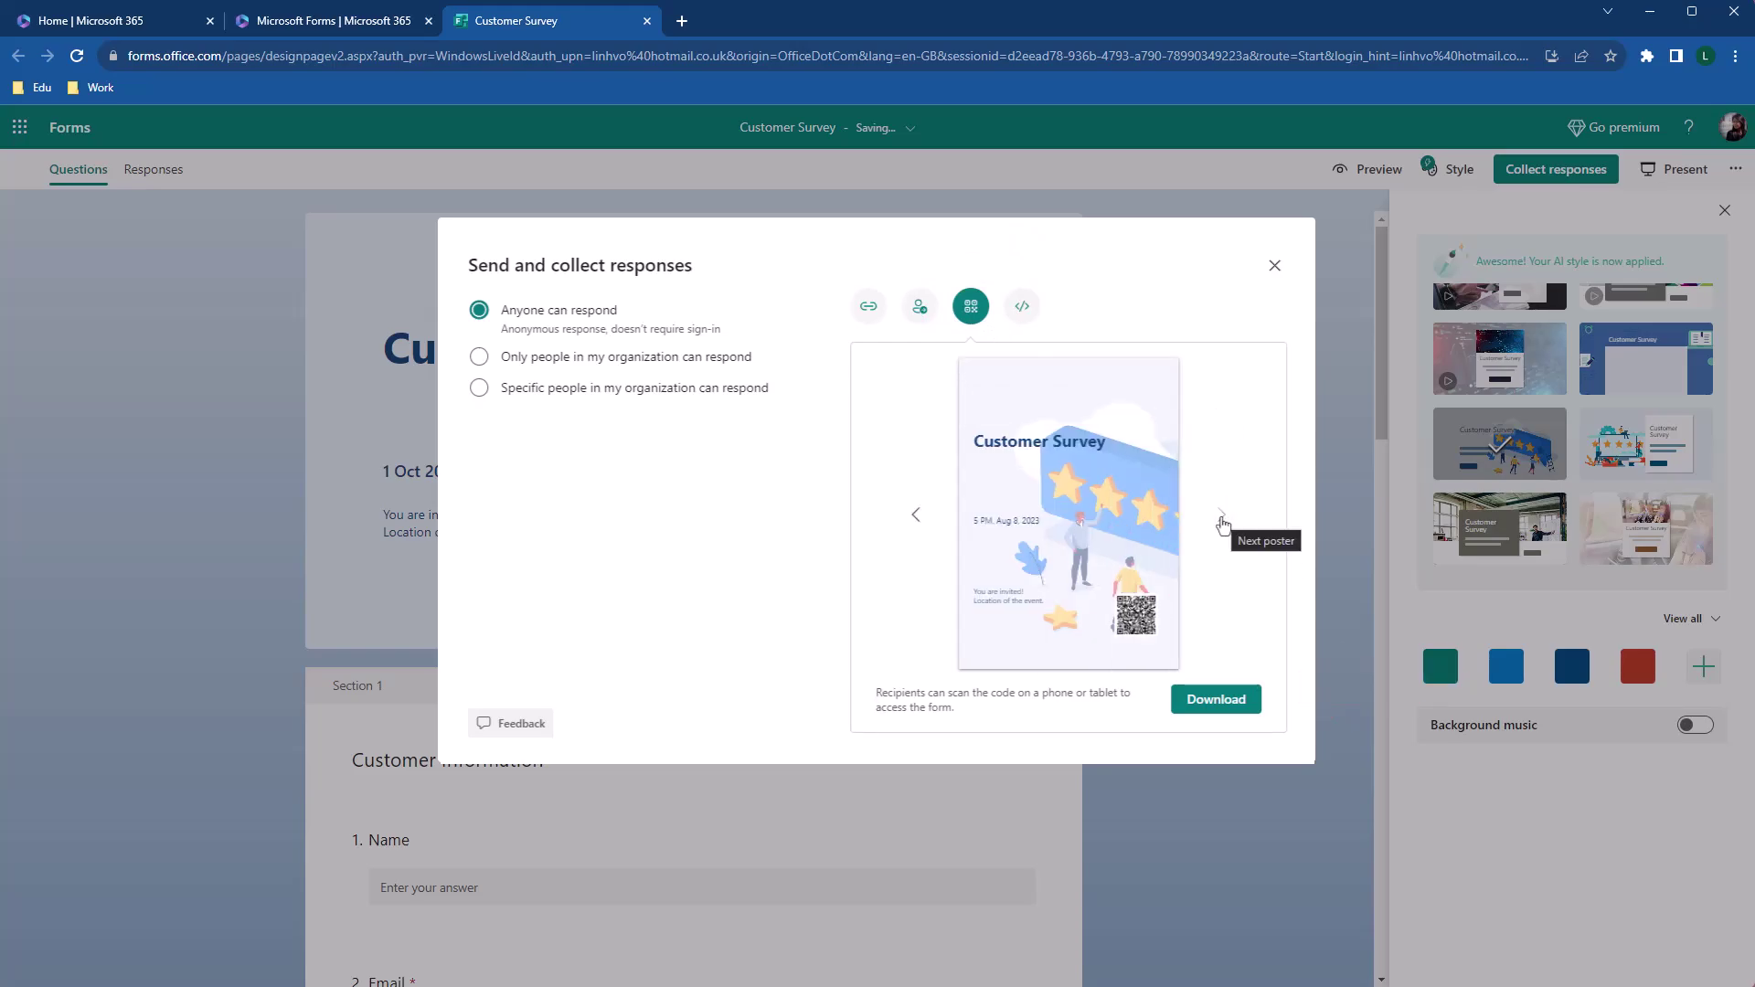
left_click(1024, 308)
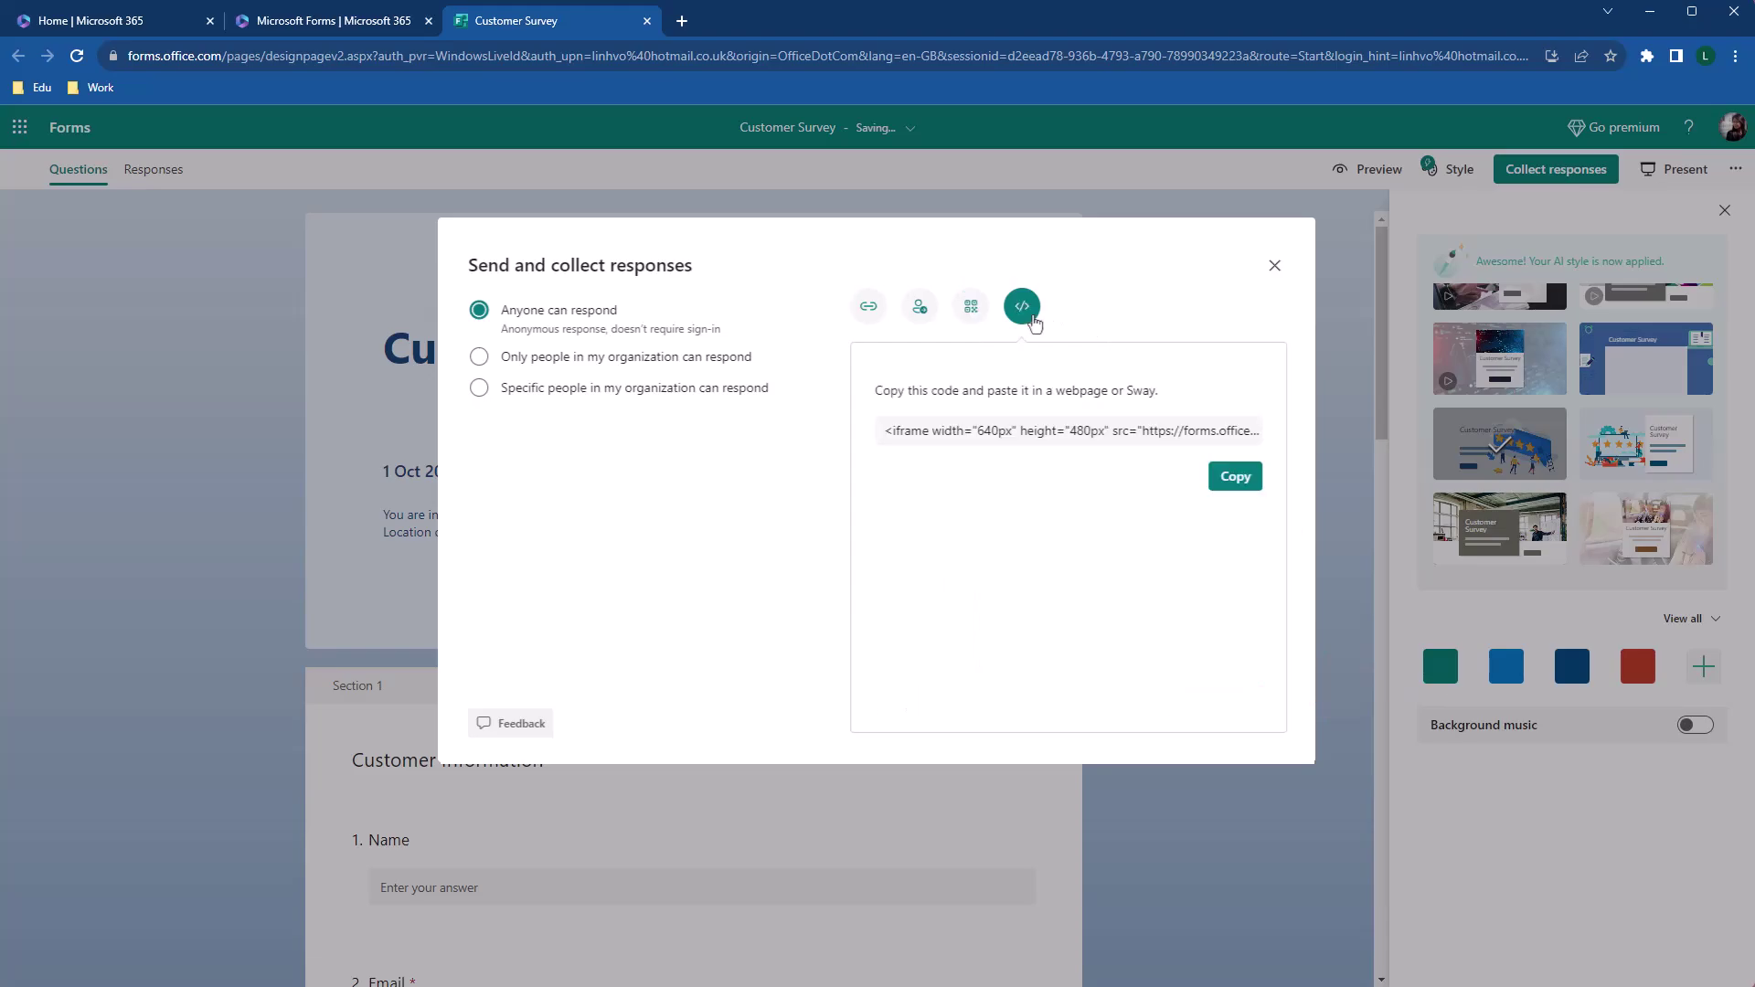
left_click(1212, 481)
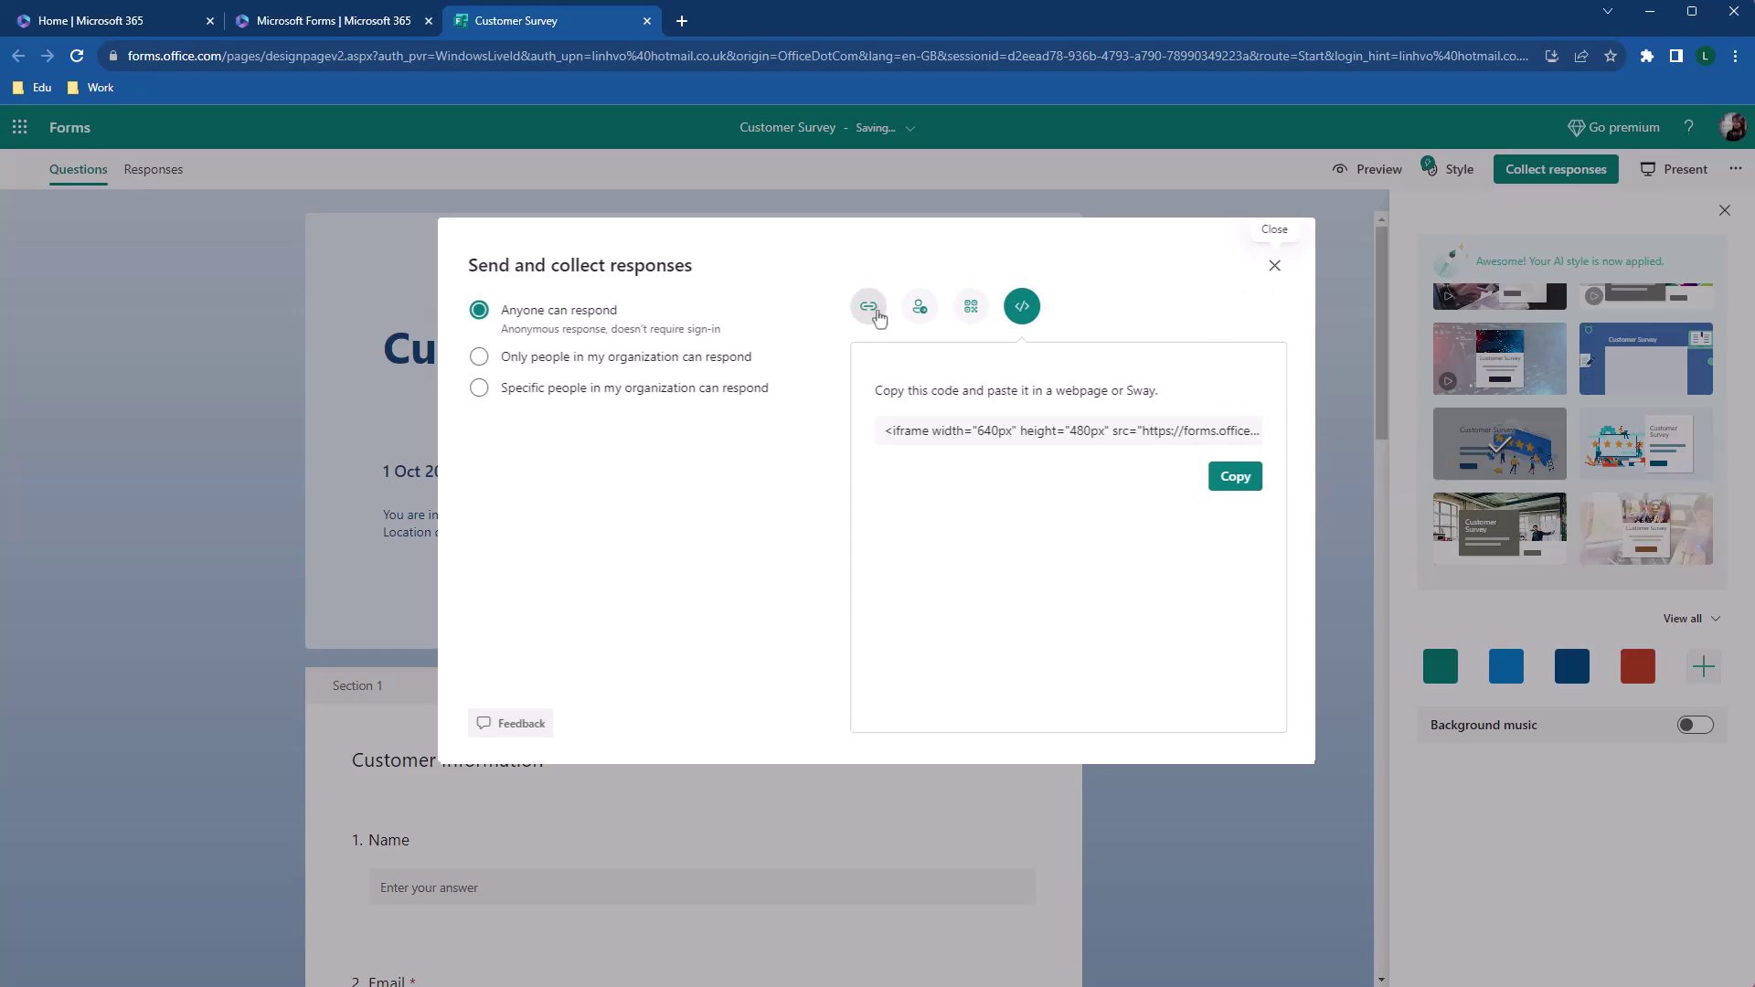
left_click(871, 314)
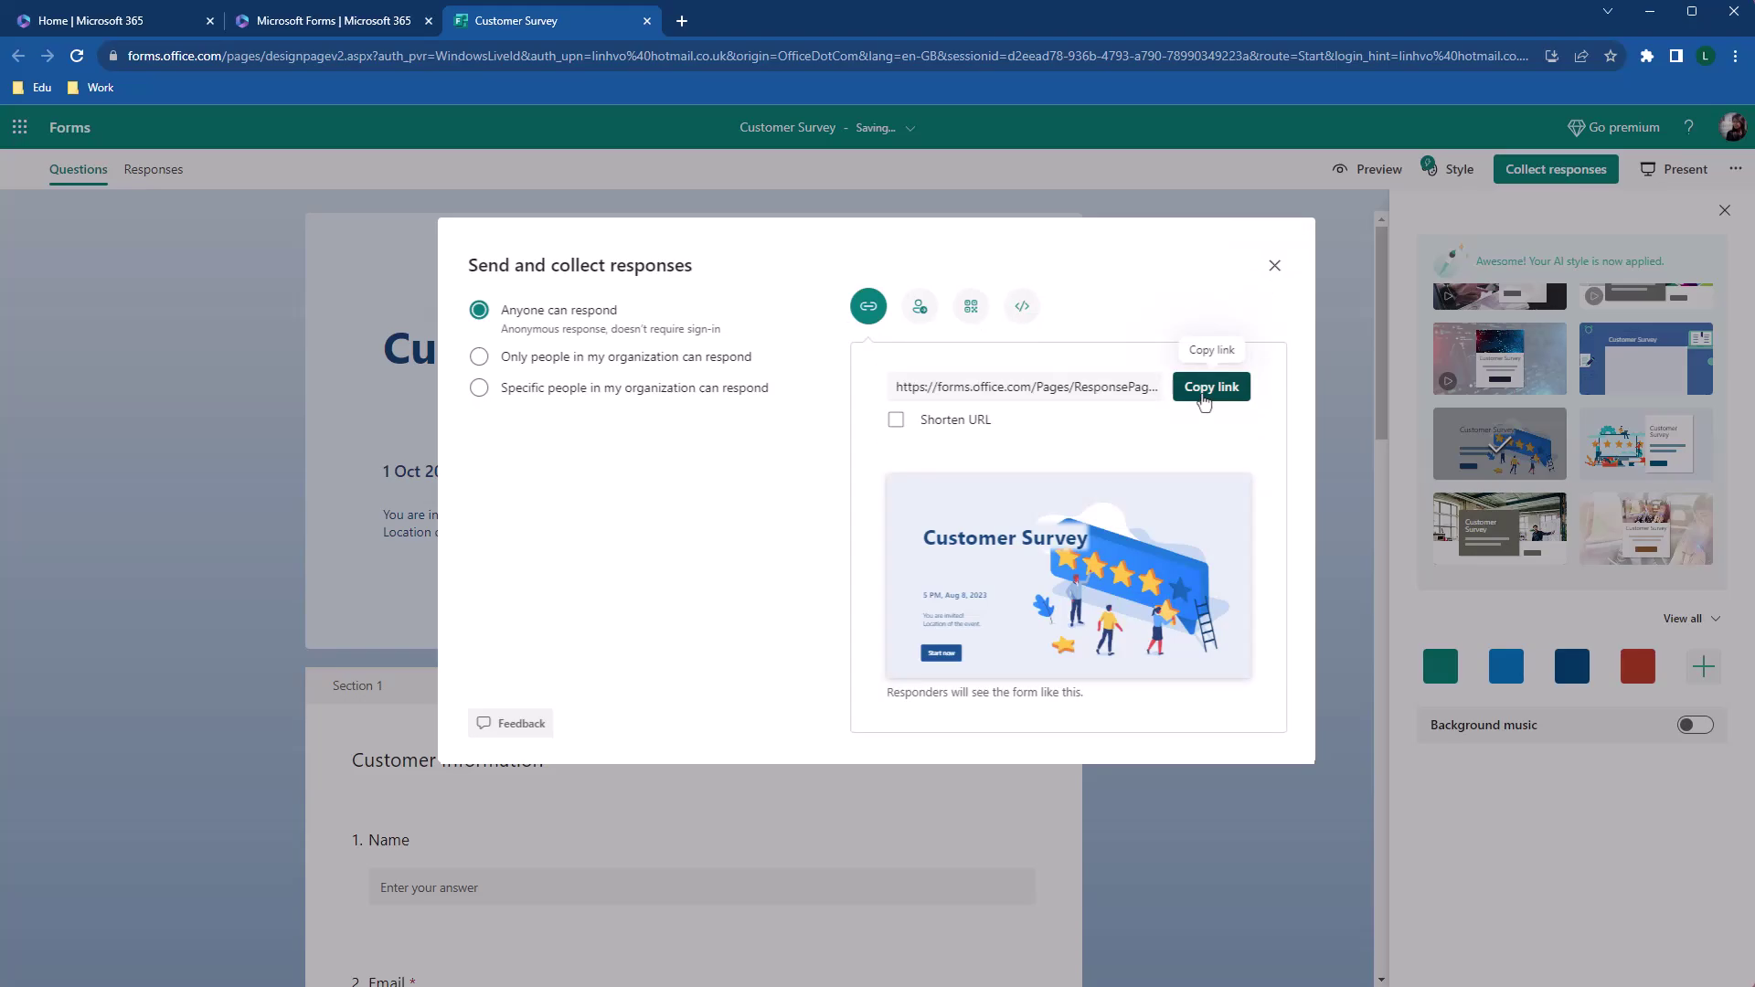
left_click(1204, 400)
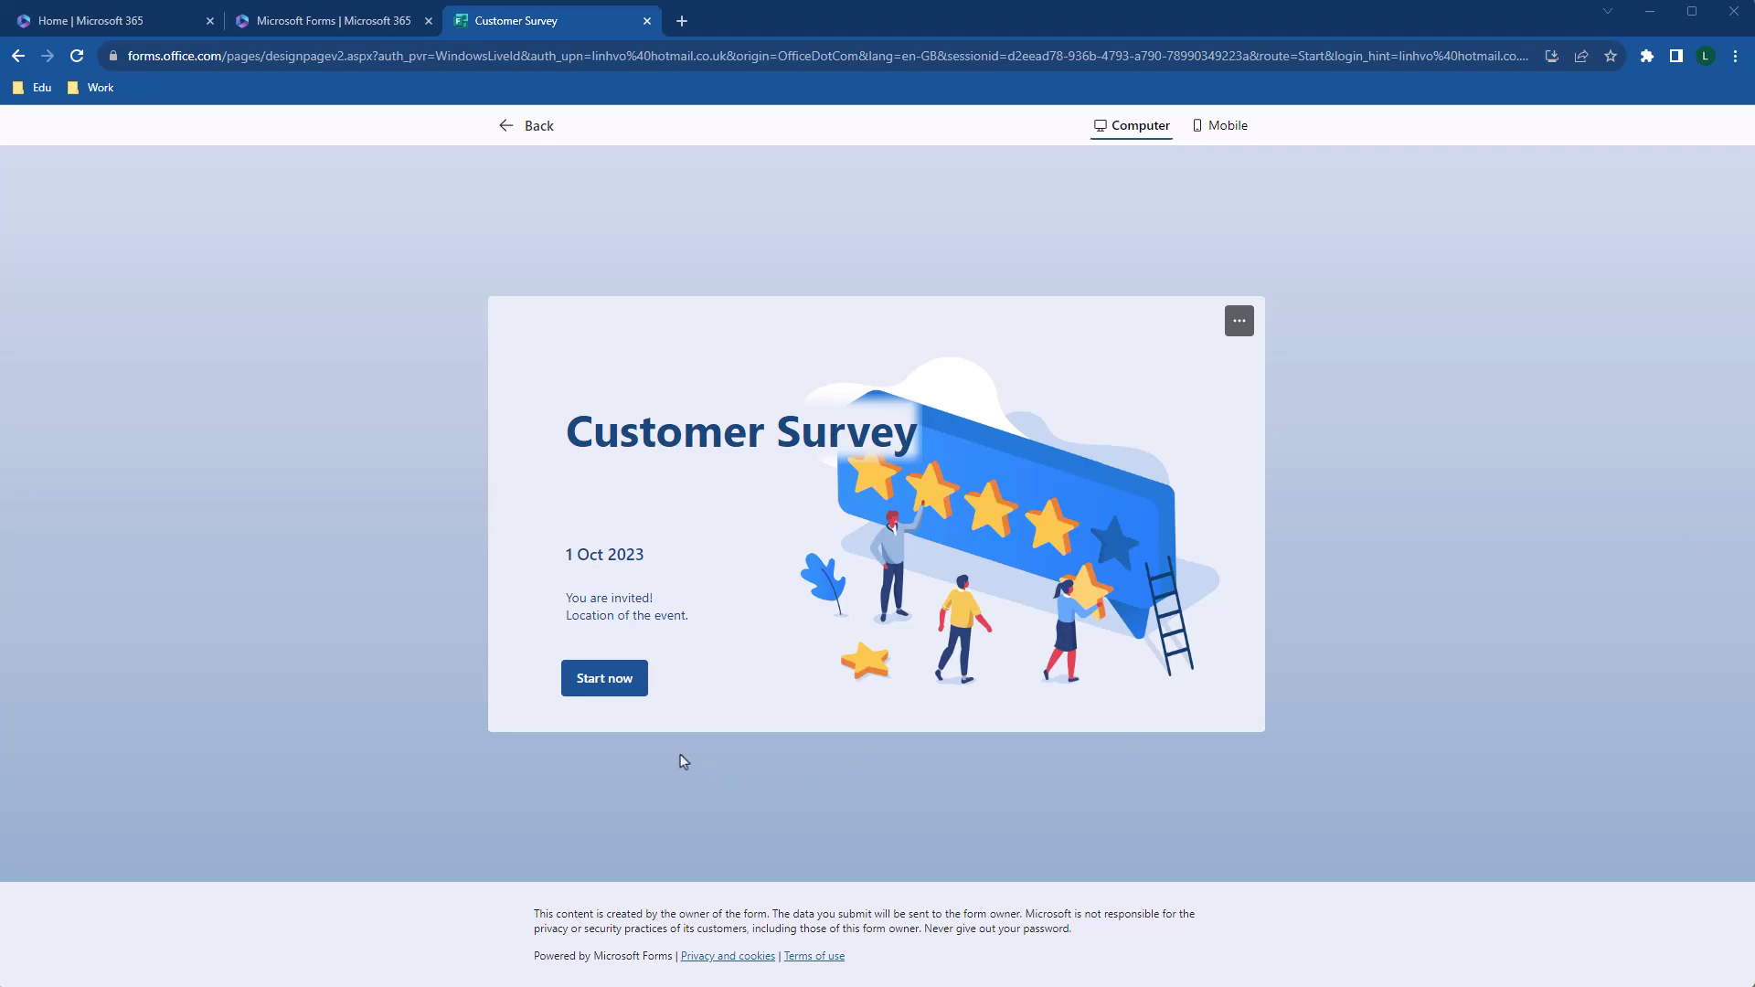
Fill page one with the respondent's name, e-mail, birthday, Woman, Search Engine and Social Media
left_click(637, 695)
left_click(697, 408)
key("Tab")
left_click(1198, 689)
left_click(600, 829)
scroll(677, 695, "down", 2)
left_click(567, 682)
scroll(682, 731, "down", 4)
left_click(563, 655)
left_click(563, 700)
left_click(577, 877)
Rate recommendation 10, shop experience five stars, Likert rows 5, 5, 4, 5, and submit
left_click(1188, 409)
left_click(693, 567)
scroll(695, 582, "down", 2)
left_click(1166, 598)
left_click(1167, 660)
left_click(1060, 722)
left_click(1167, 786)
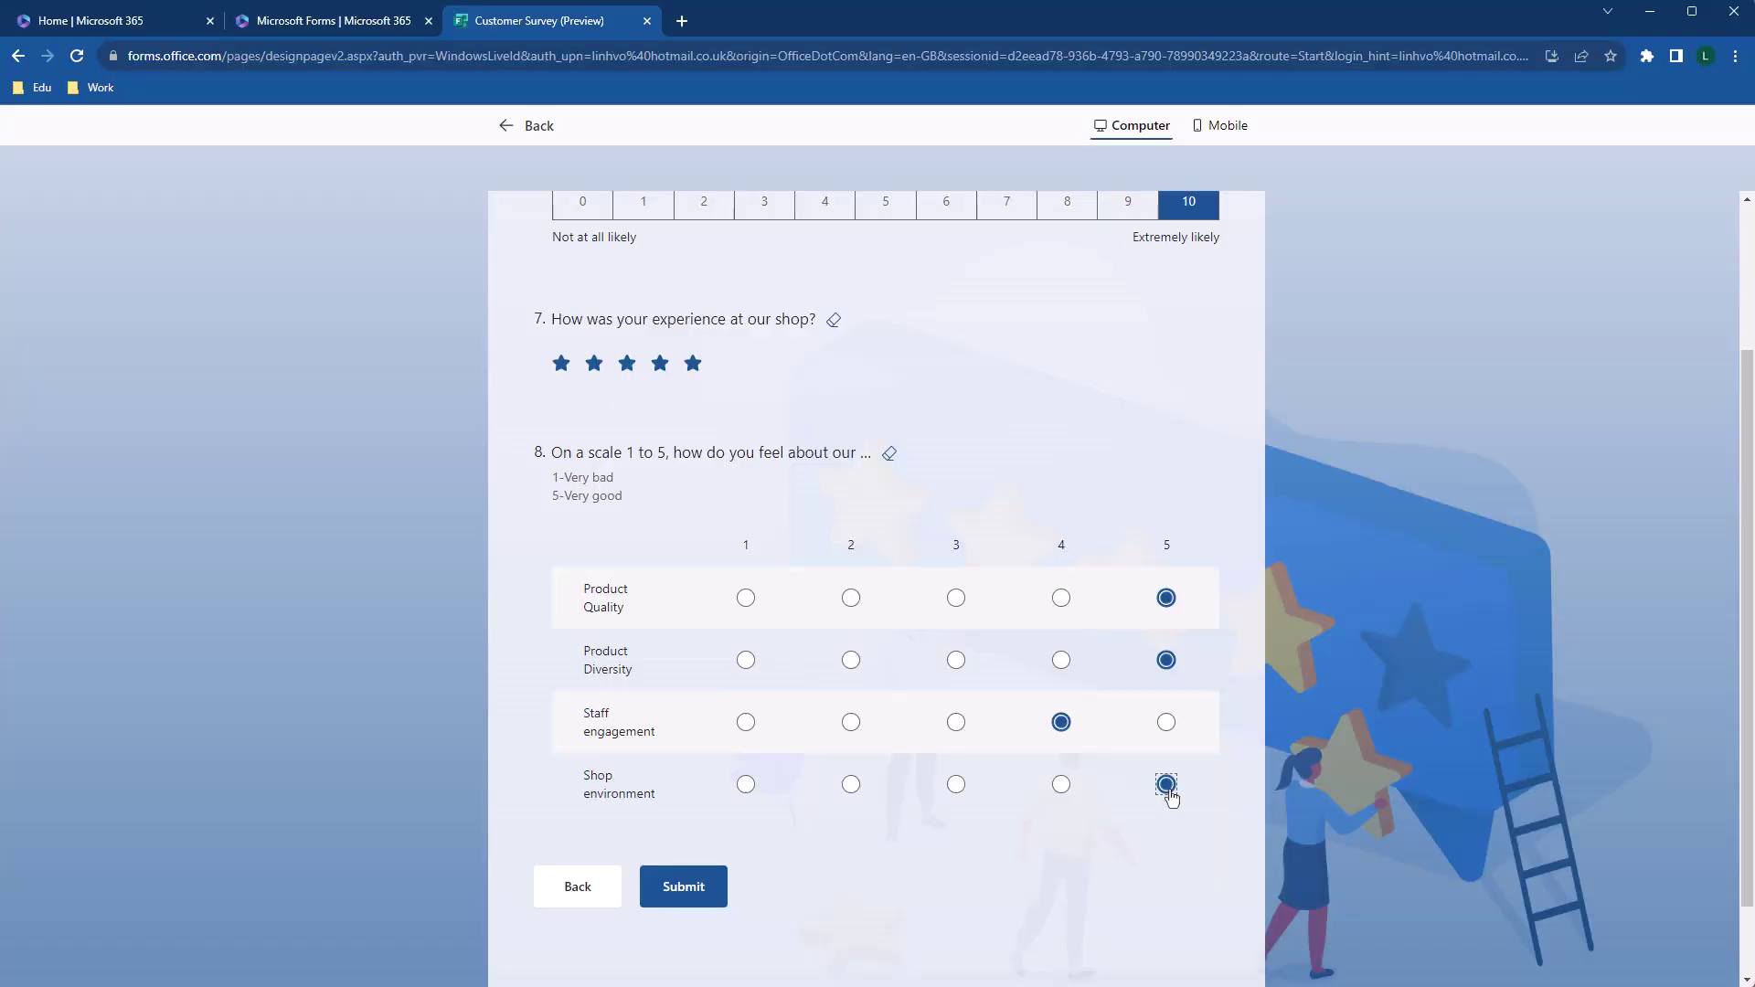
left_click(702, 891)
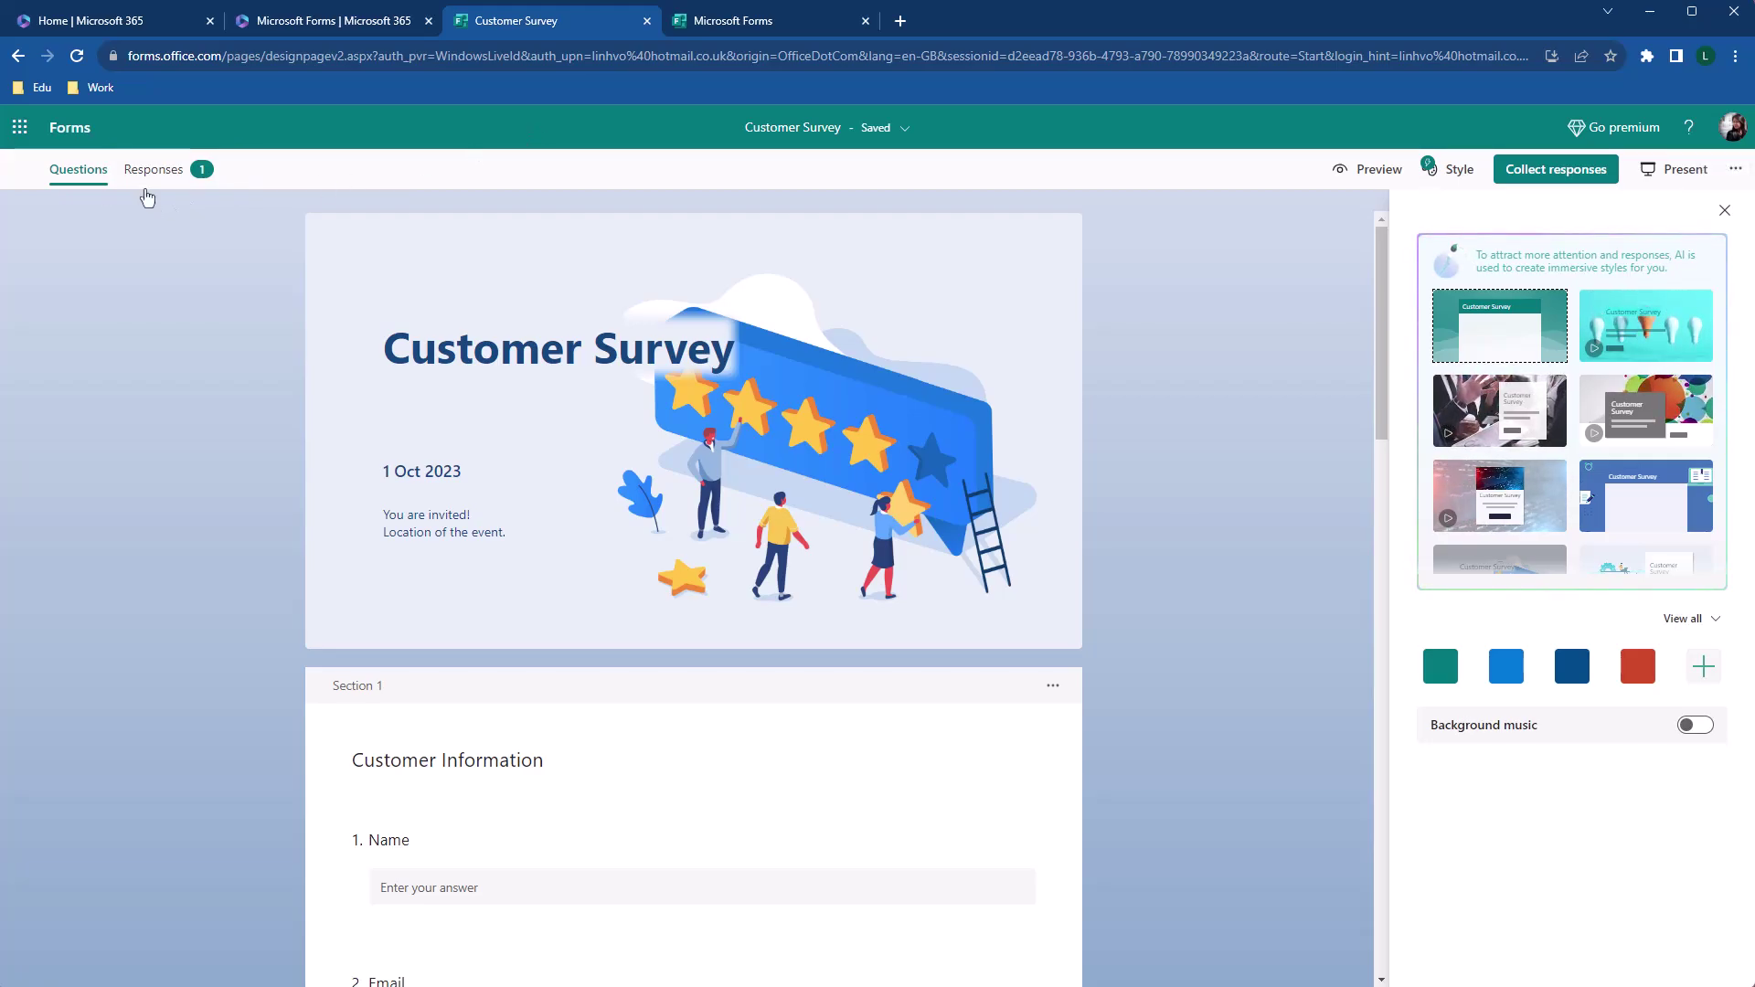
Open the Responses tab to see the one collected response
left_click(146, 194)
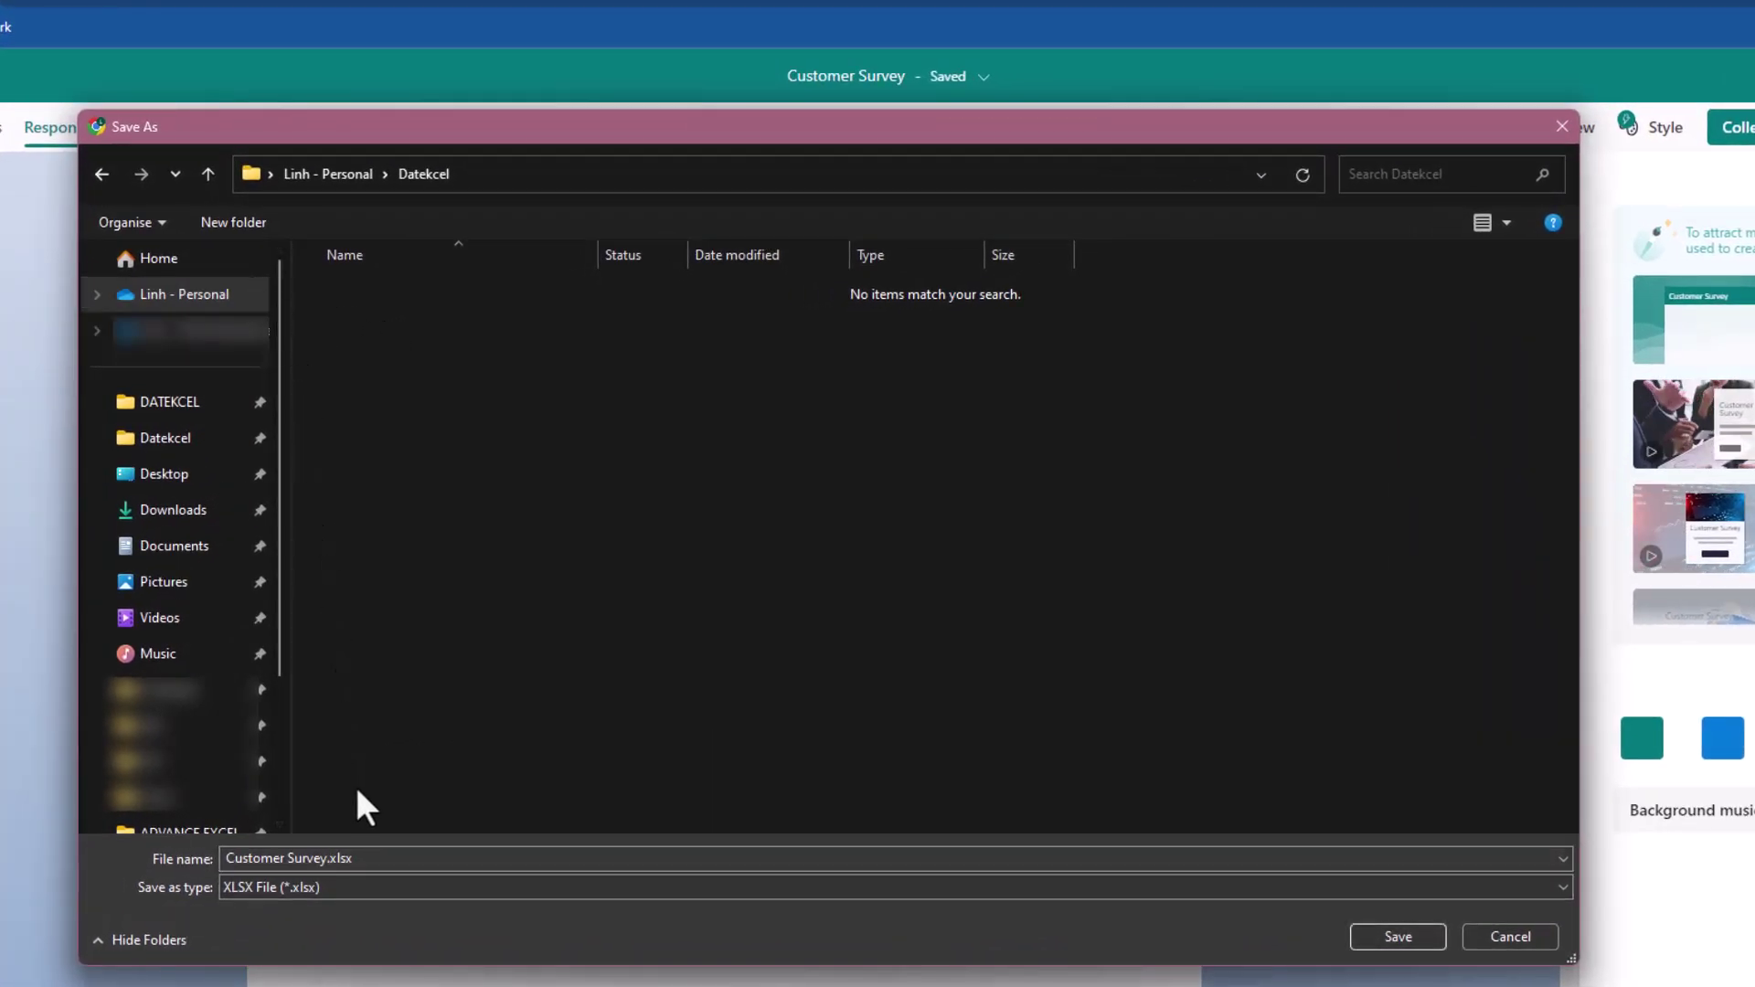
Save the exported responses as Customer Survey.xlsx
left_click(1384, 936)
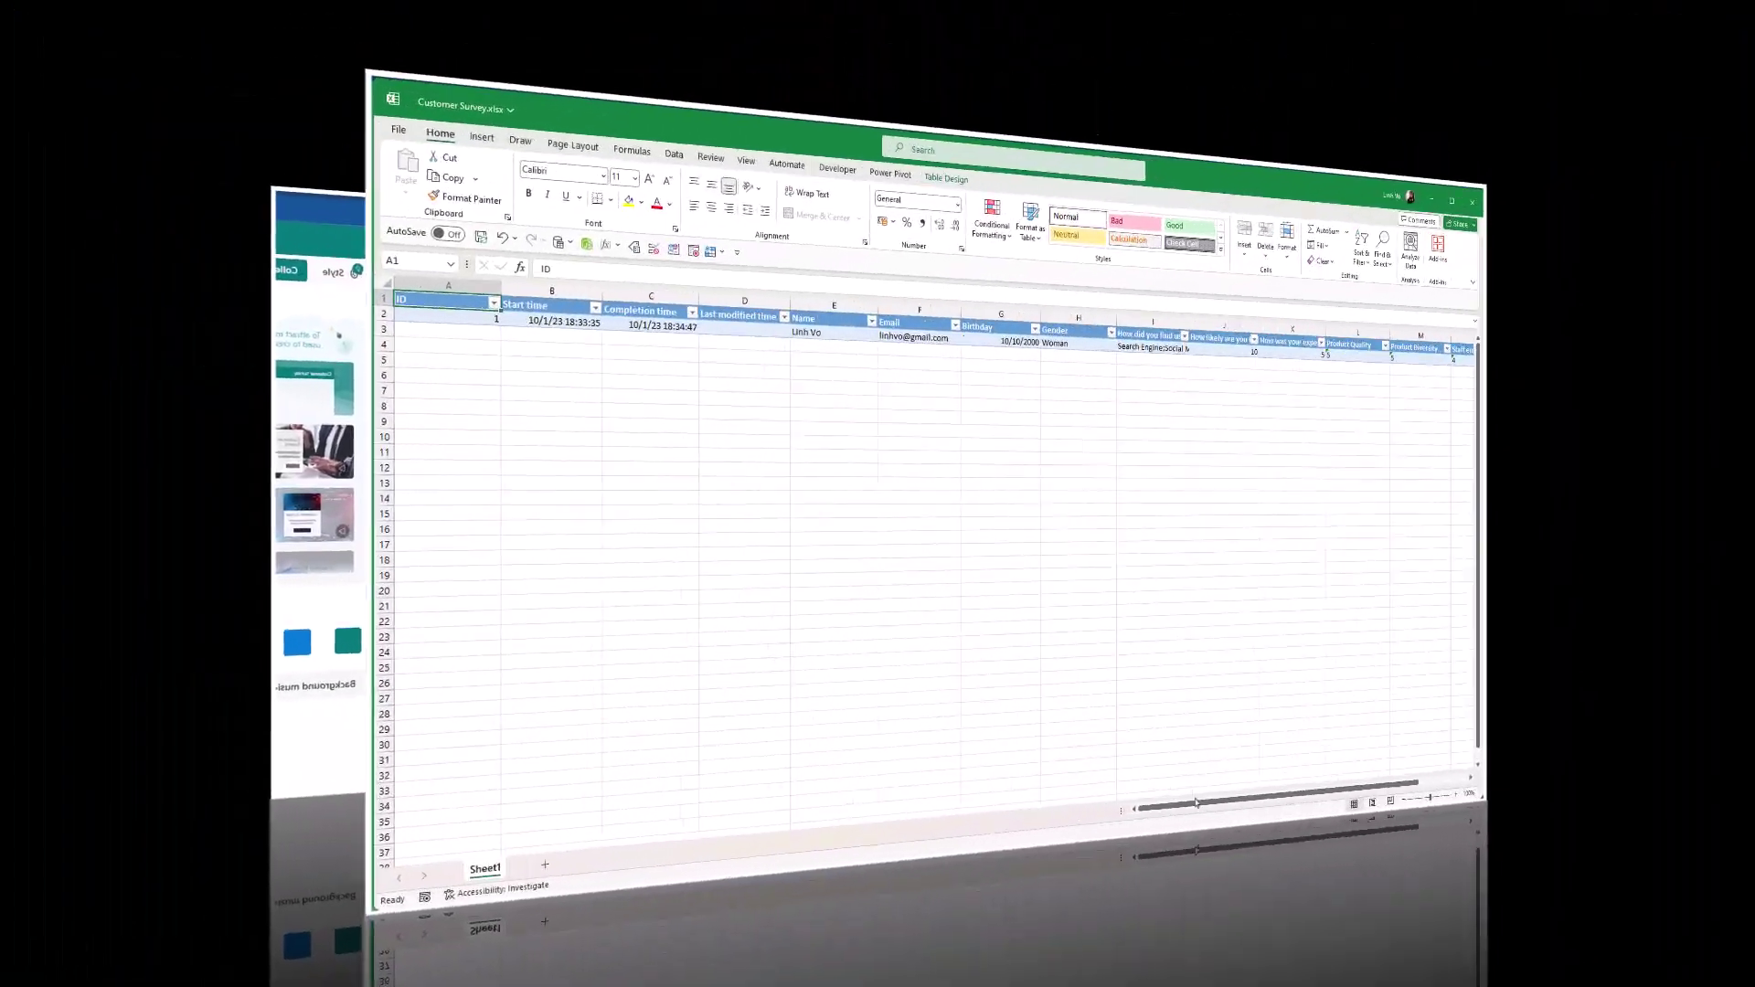